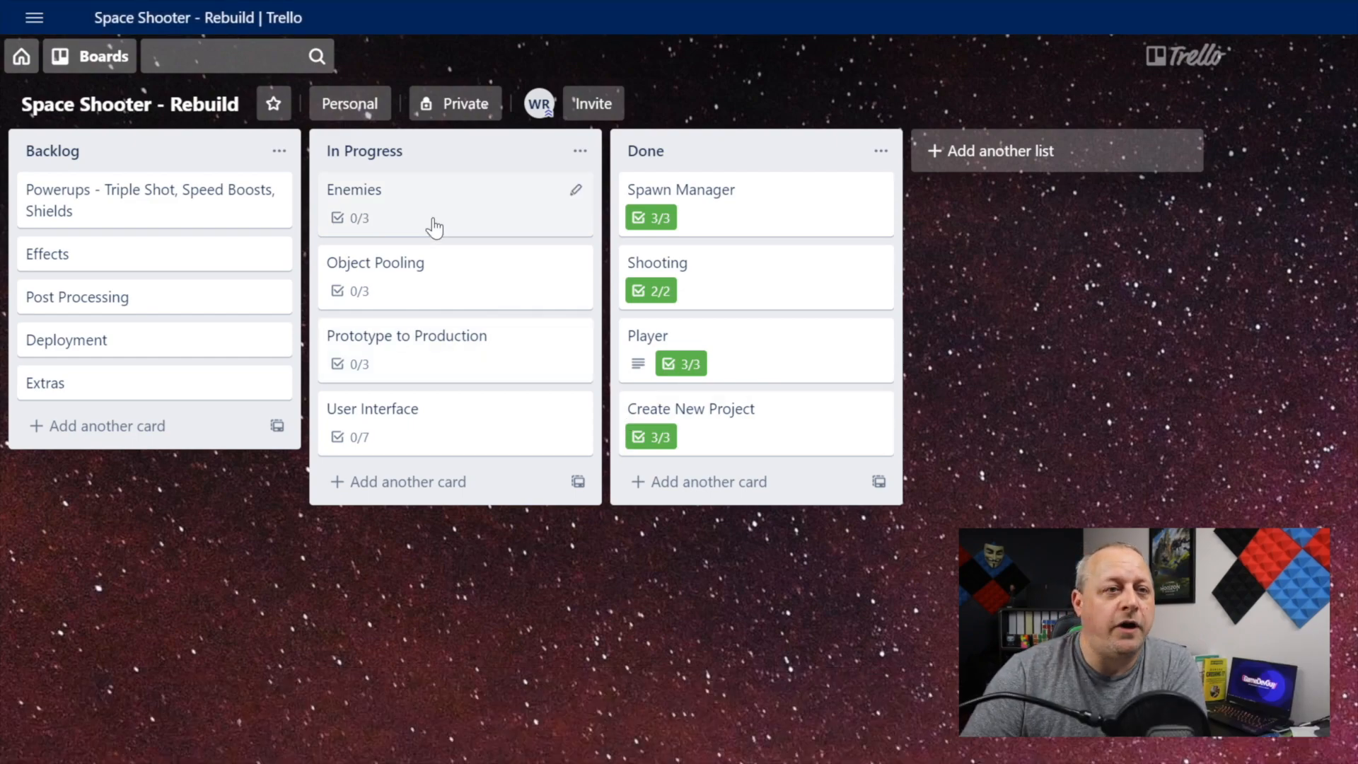
Step: Review the checklists on the Enemies, Object Pooling and Prototype to Production cards in the In Progress list
left_click(435, 226)
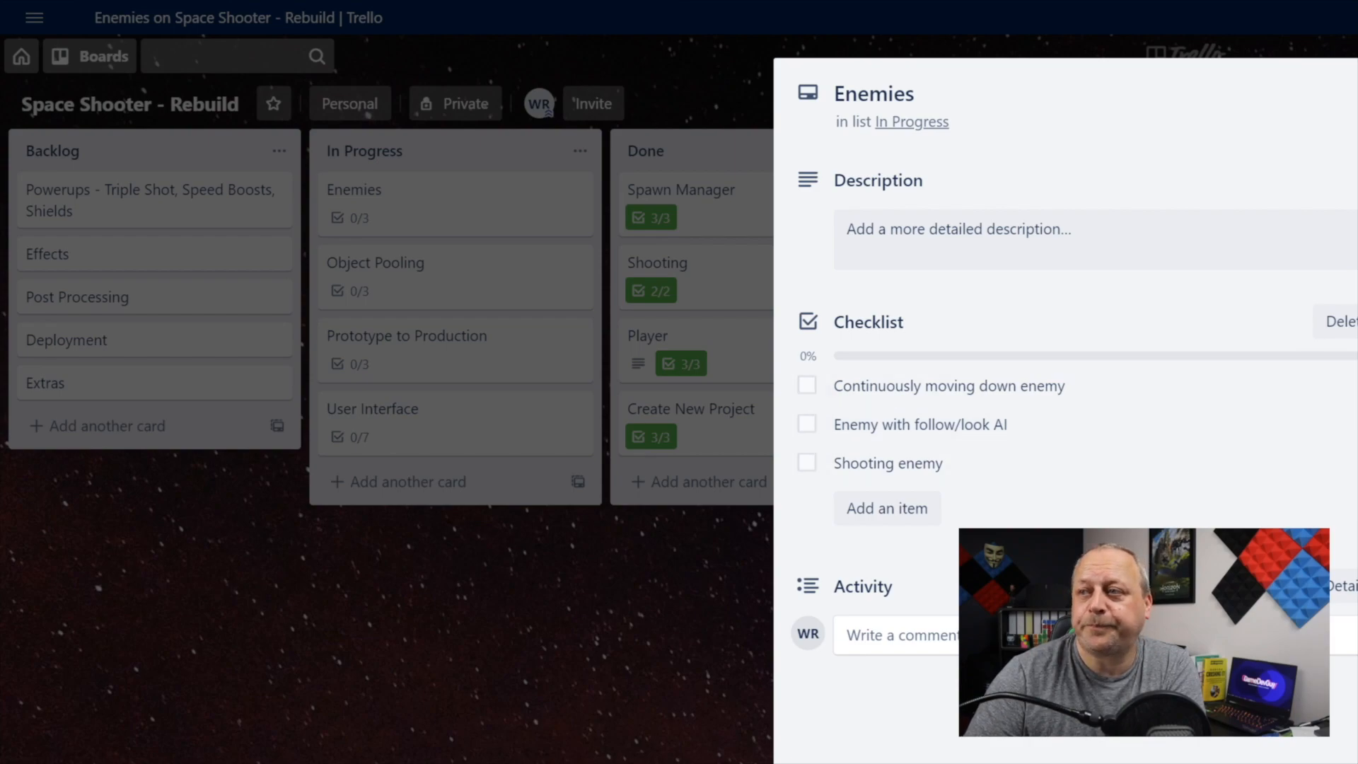
key("Escape")
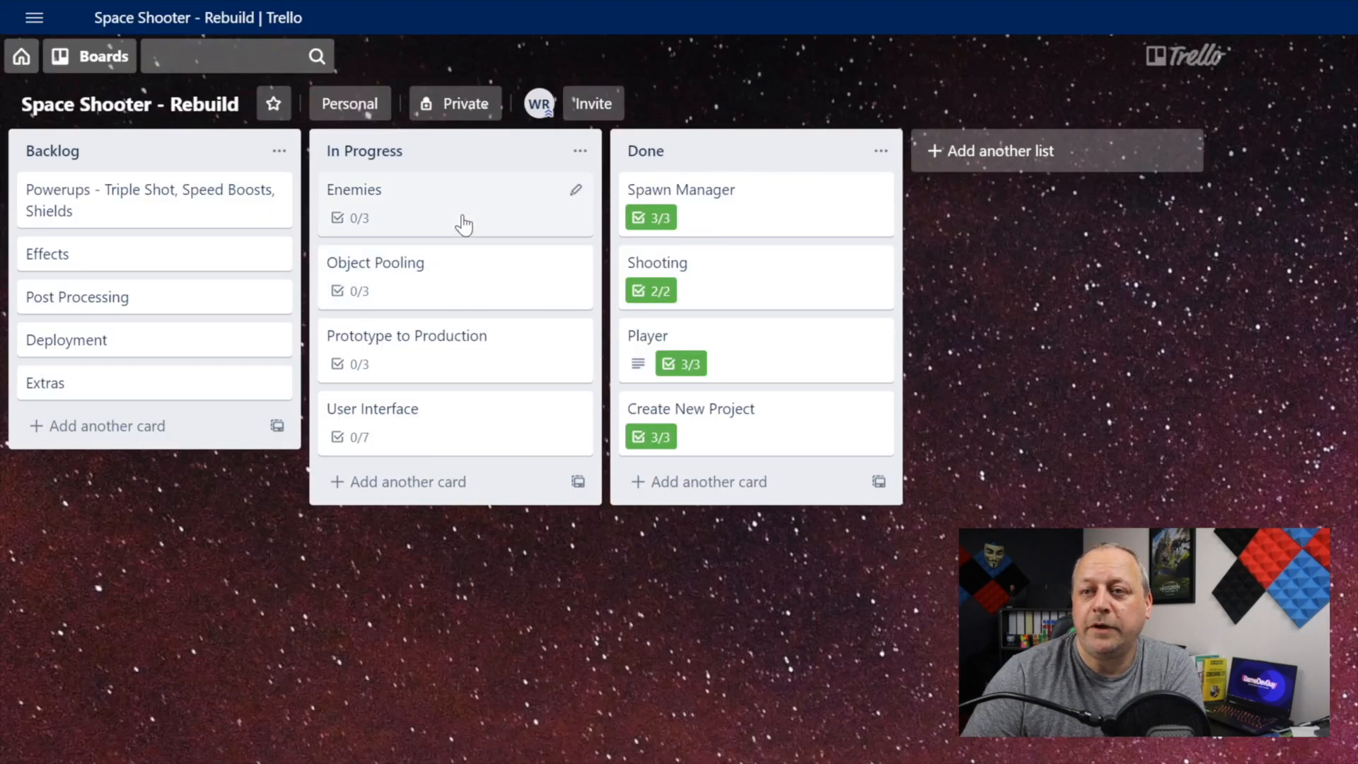
left_click(484, 287)
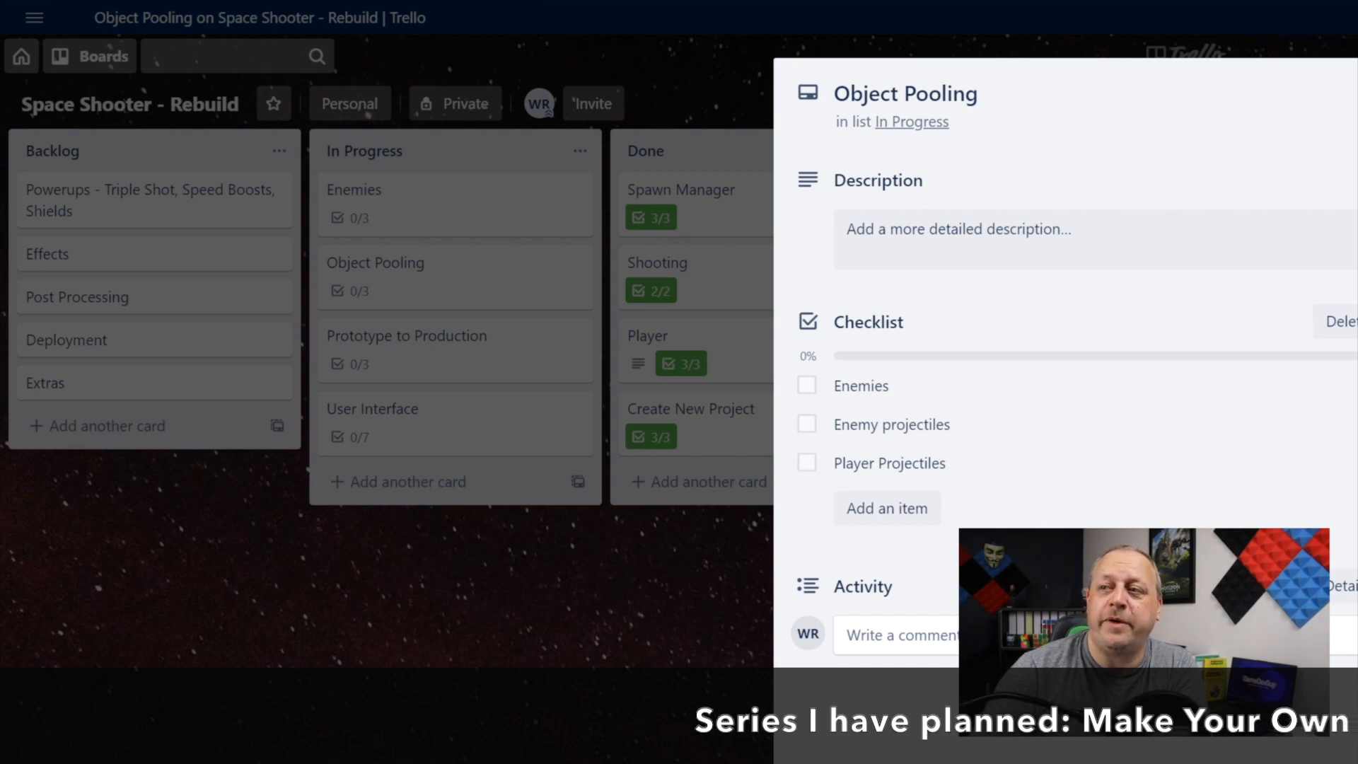
key("Escape")
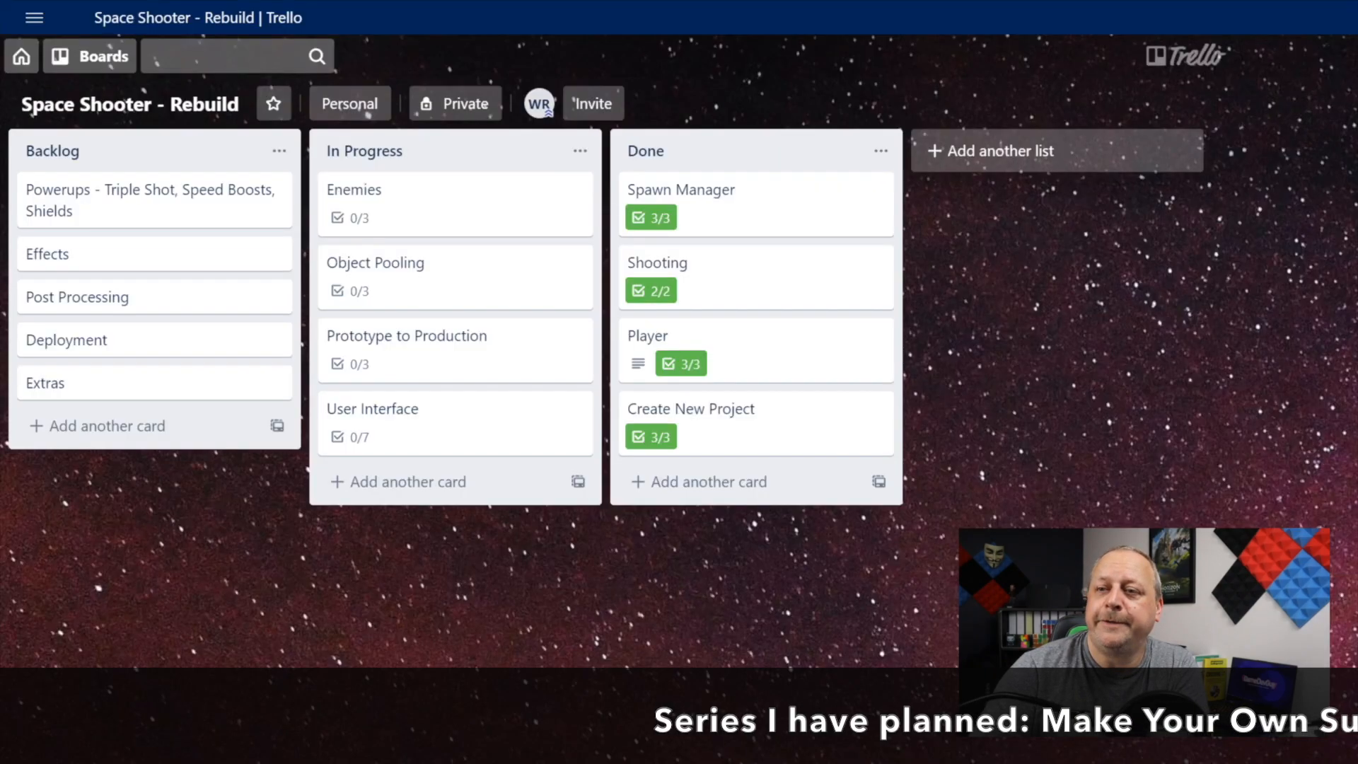
left_click(461, 365)
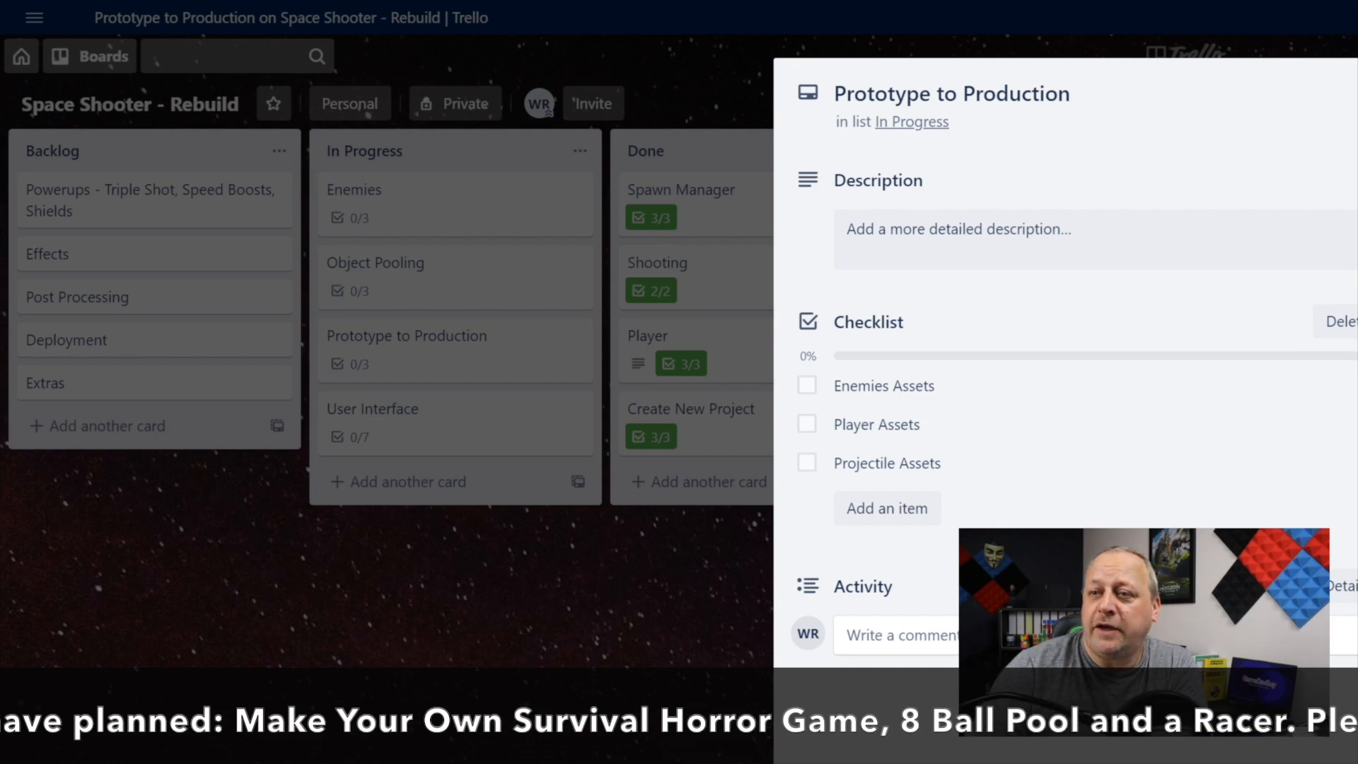
left_click(1357, 79)
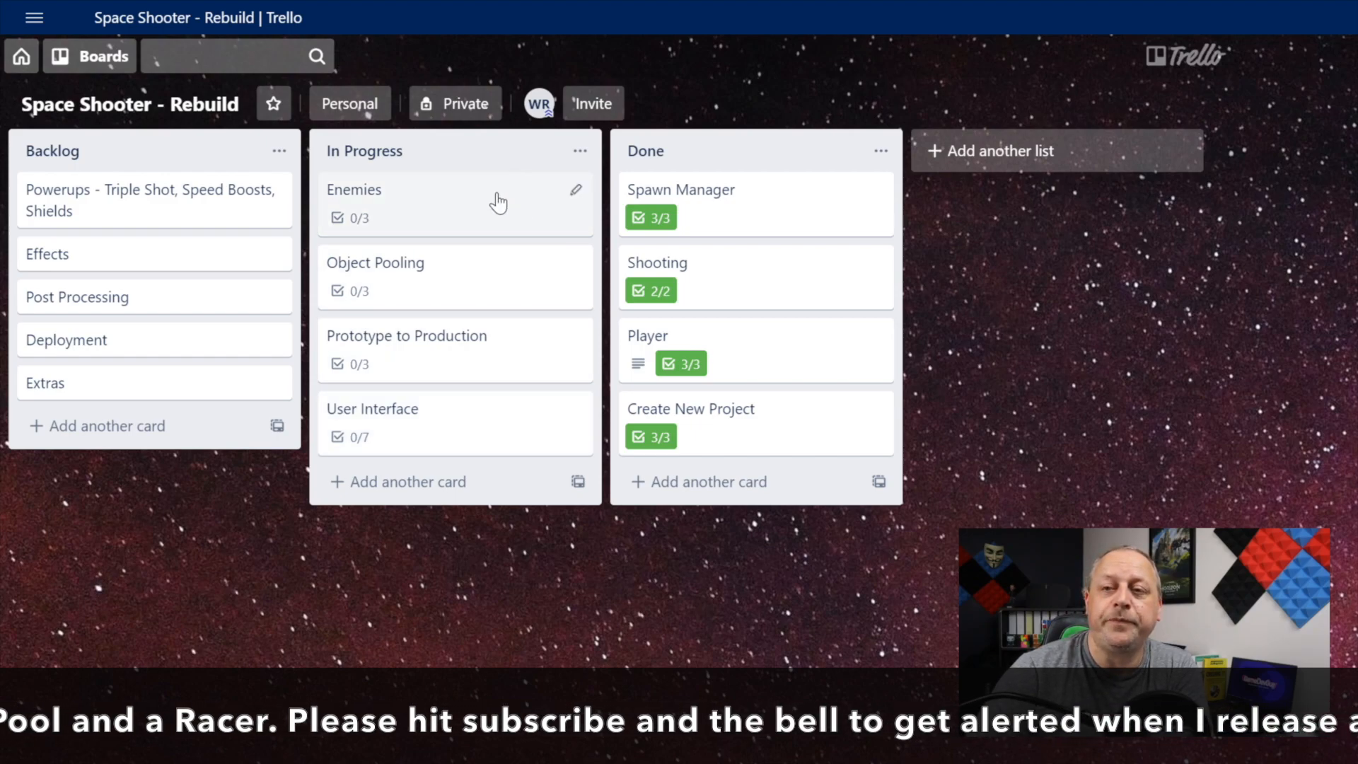
left_click(469, 285)
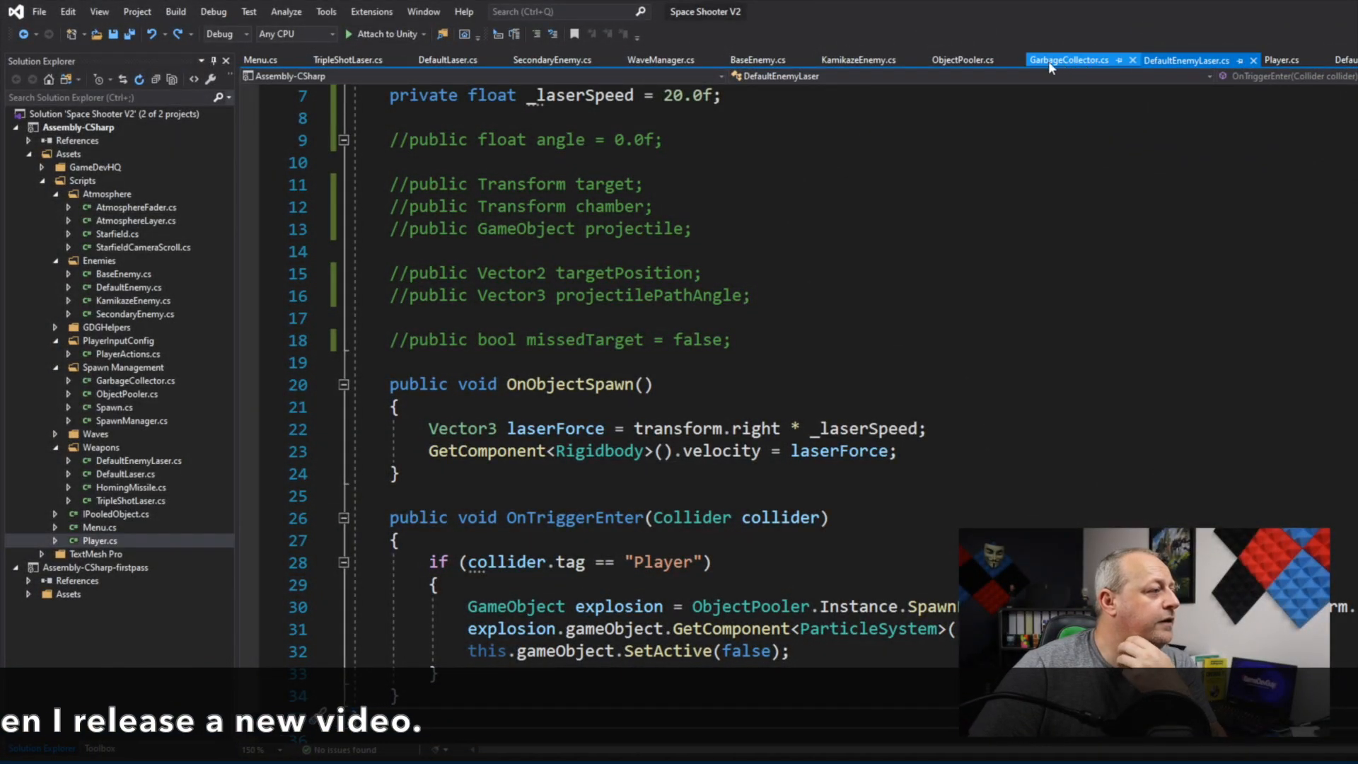
Step: Open ObjectPooler.cs in Visual Studio and read through the Pool class, the Start method and the SpawnFromPool method
left_click(994, 59)
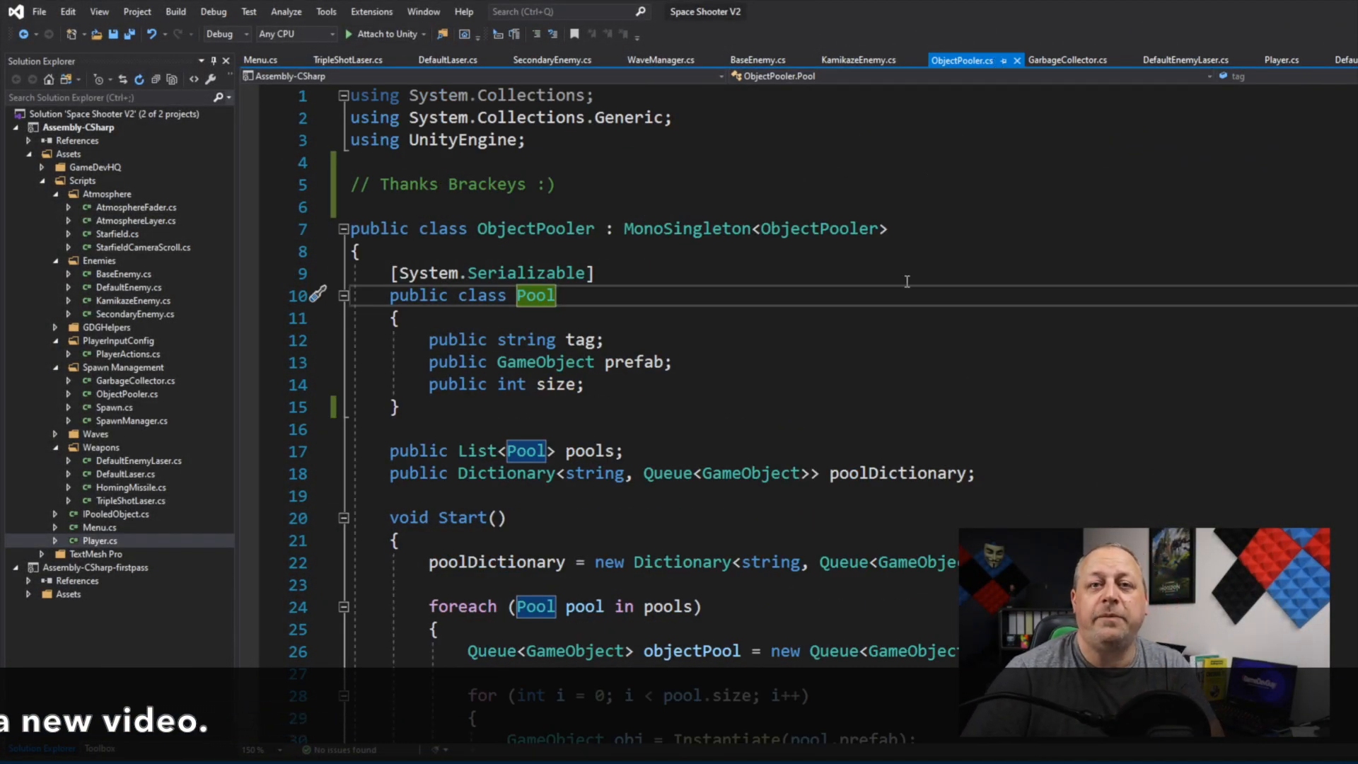
scroll(916, 283, "down", 1)
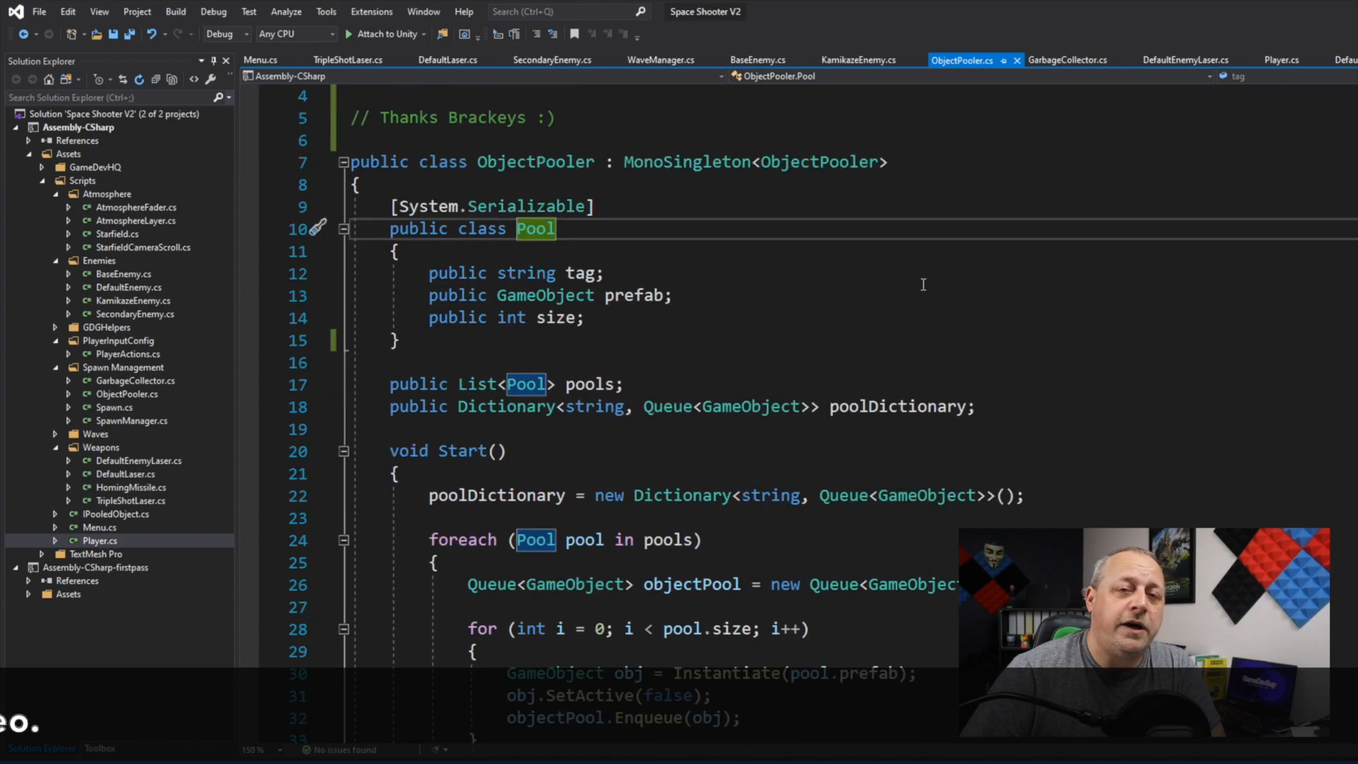
scroll(924, 285, "down", 3)
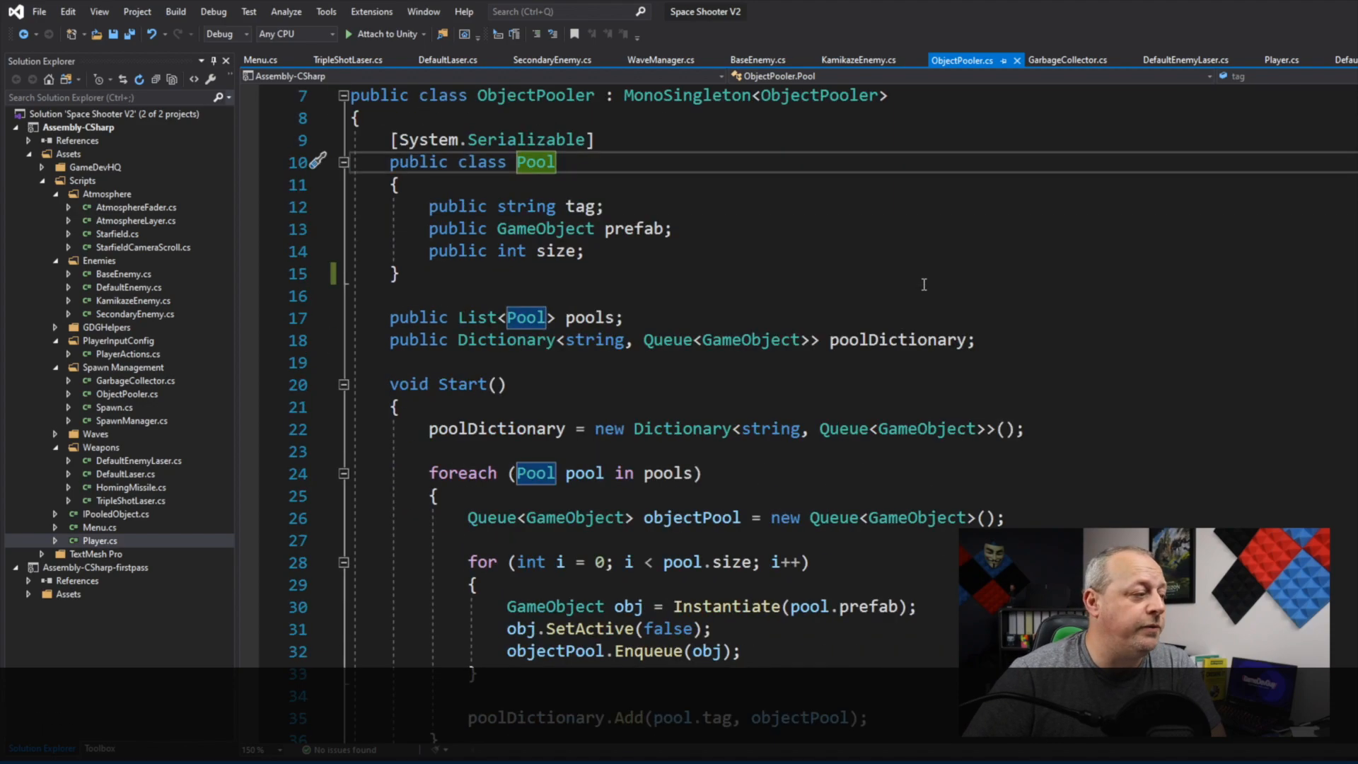
scroll(924, 284, "down", 2)
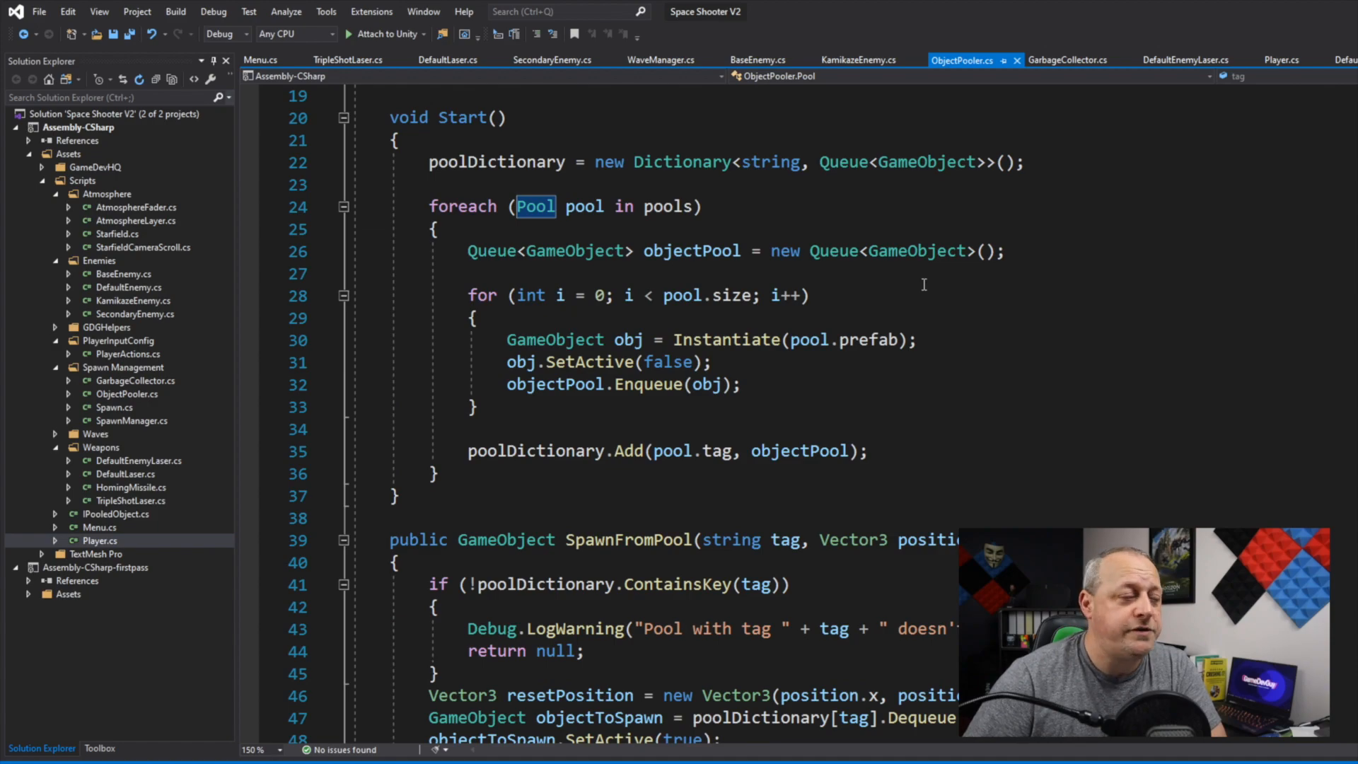
scroll(924, 285, "down", 2)
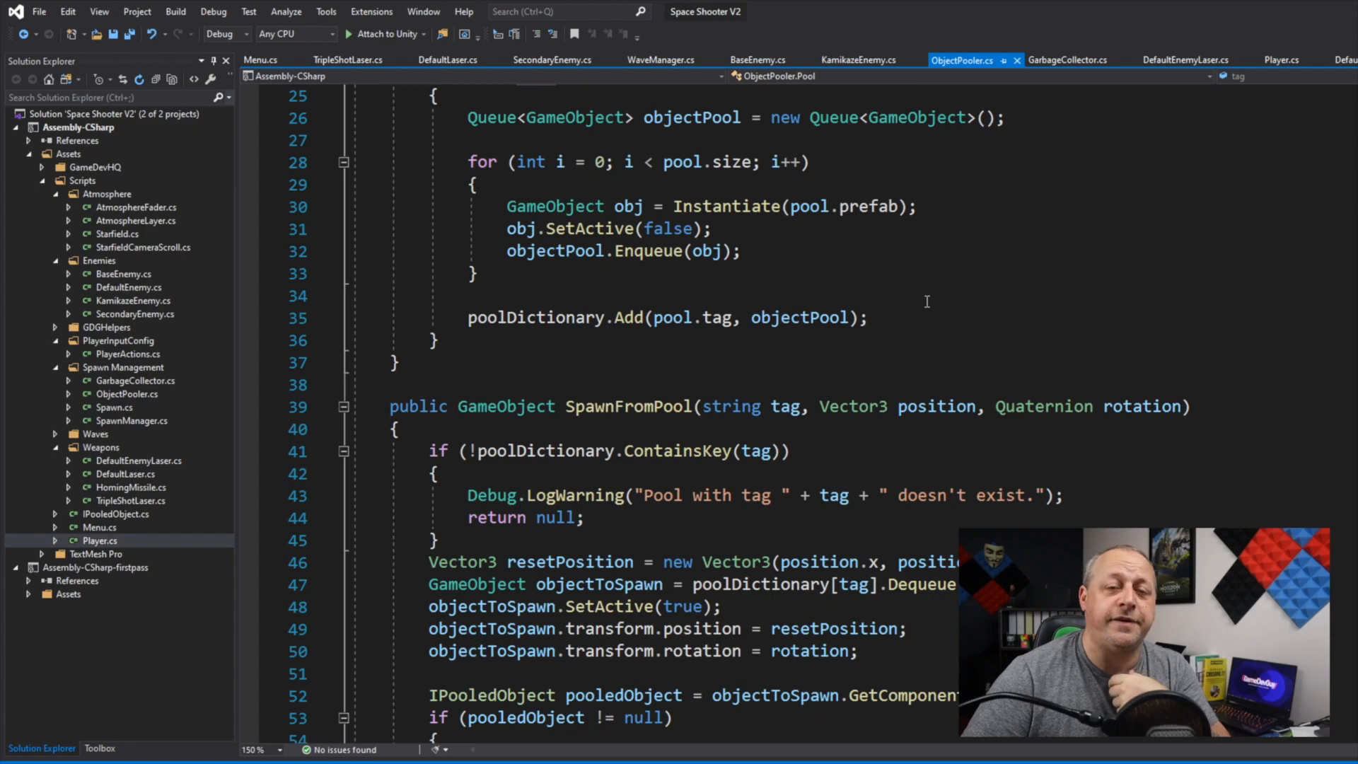
scroll(926, 302, "down", 2)
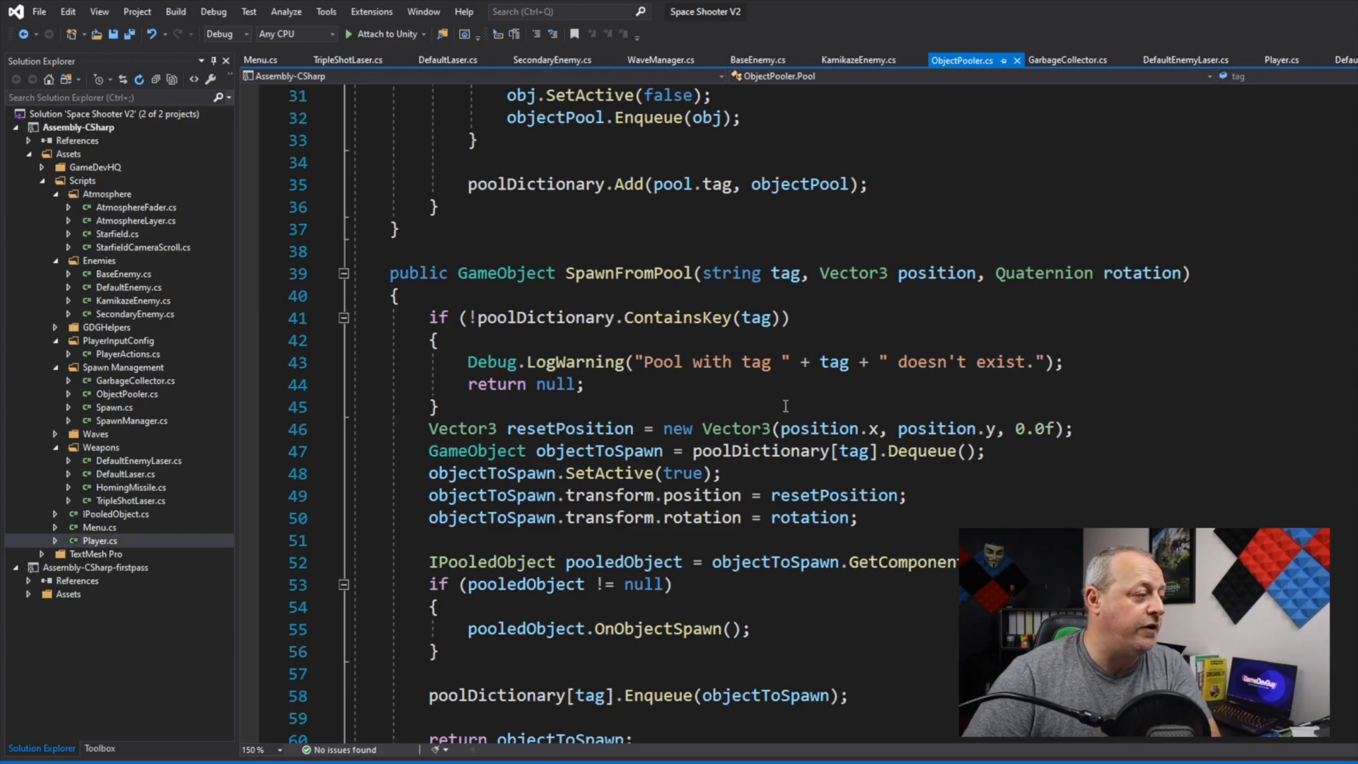
scroll(784, 406, "down", 2)
scroll(785, 404, "down", 1)
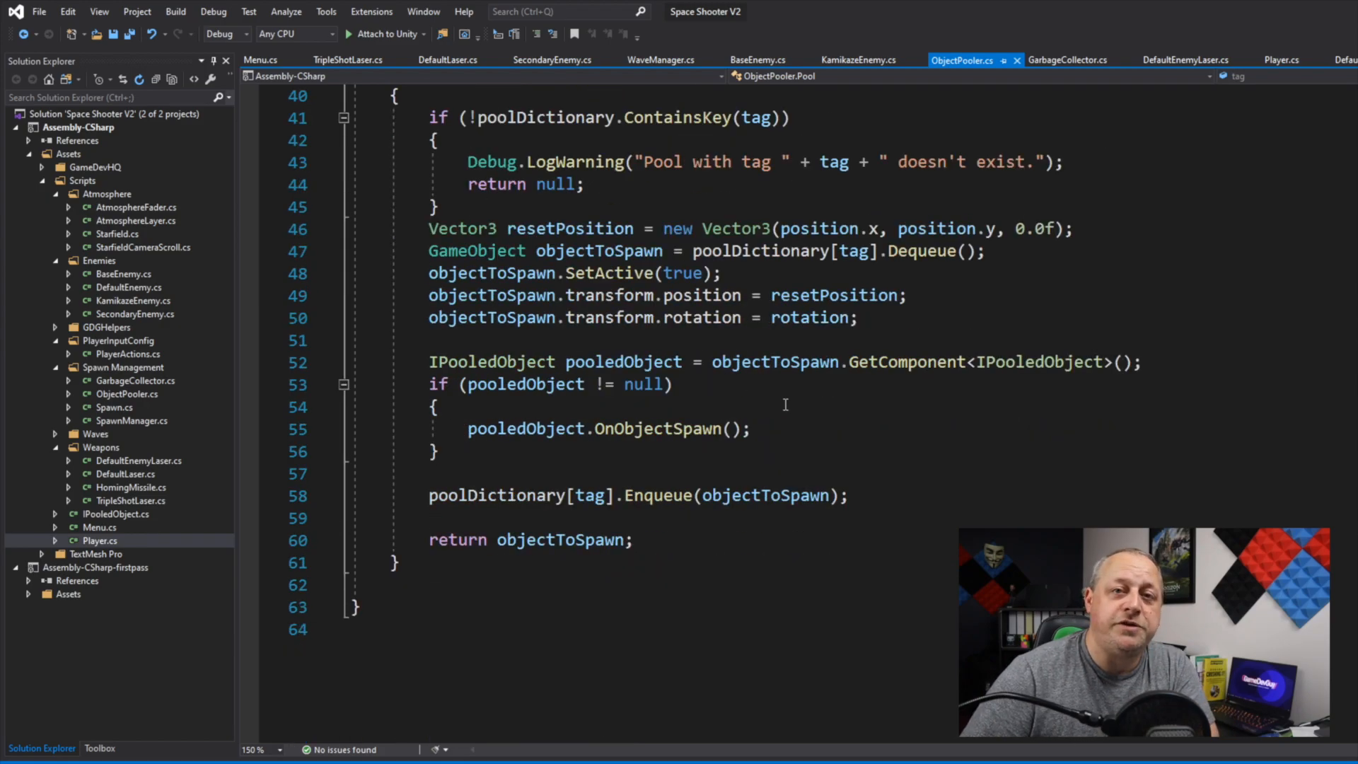
scroll(785, 405, "up", 3)
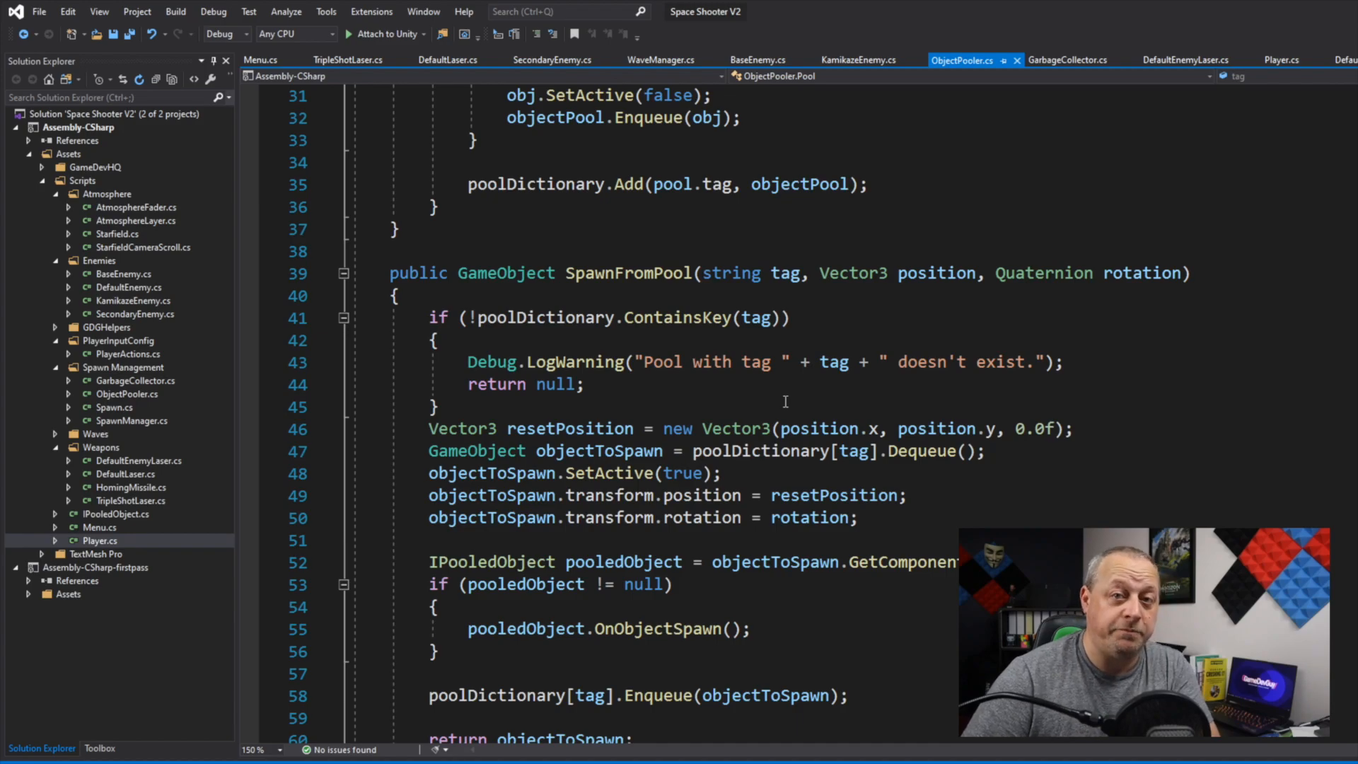
scroll(785, 403, "up", 10)
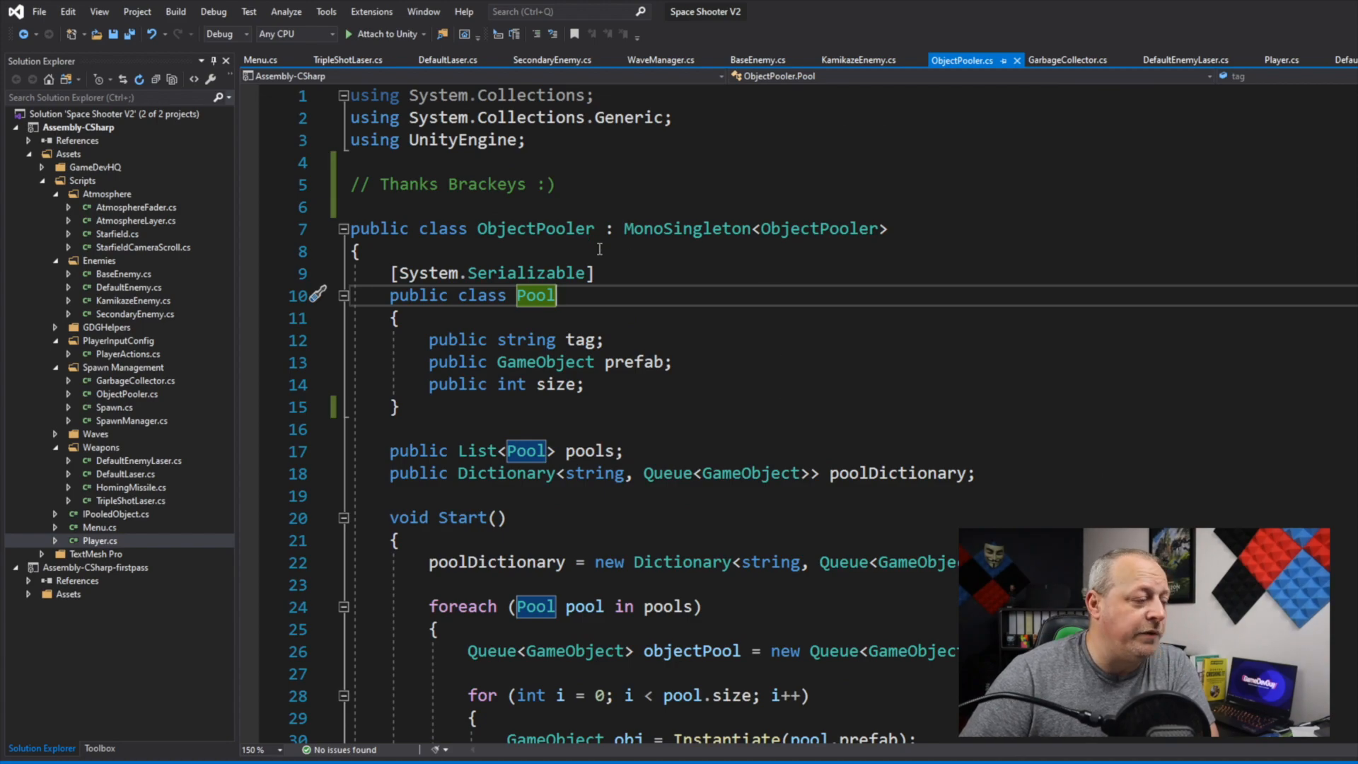
left_click(417, 407)
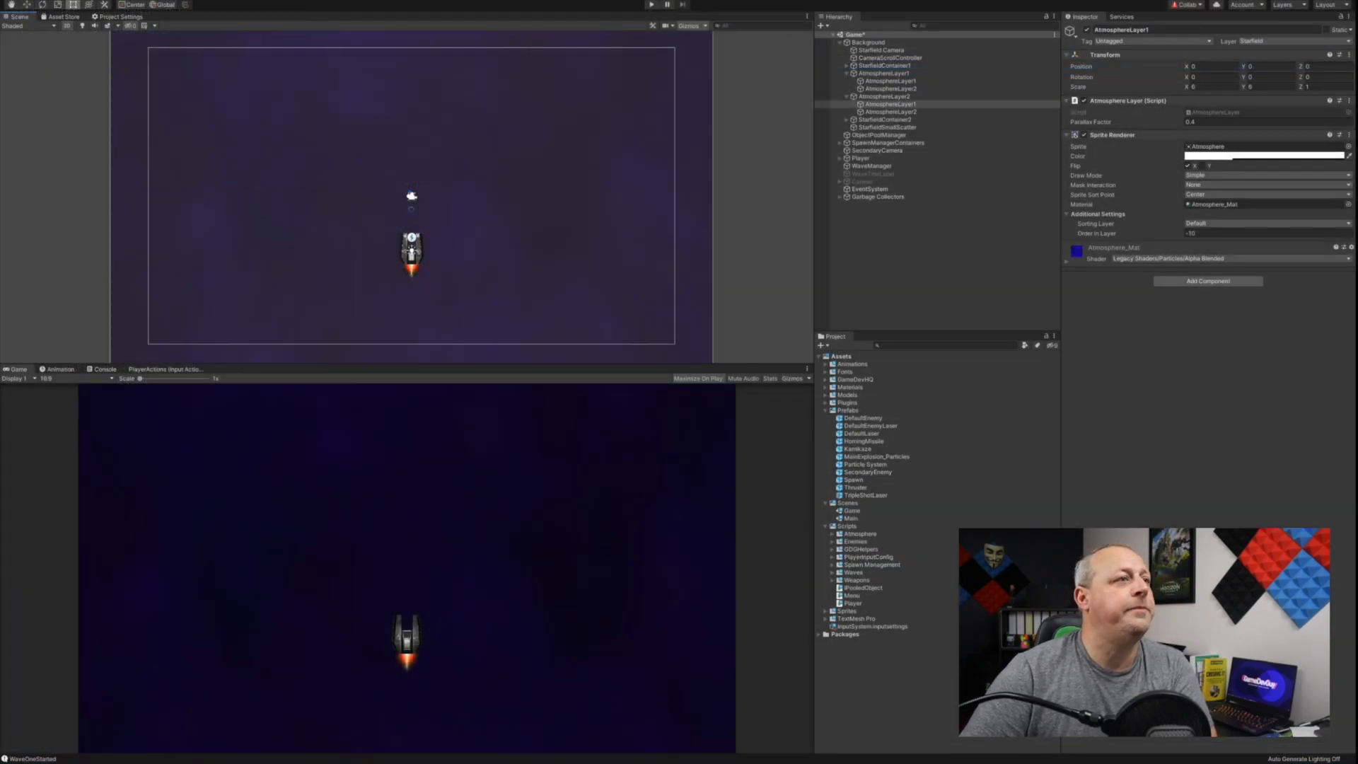
Step: Switch to Unity, run the Game scene in Play mode and select the first DefaultLaser(Clone) in the hierarchy
key("Escape")
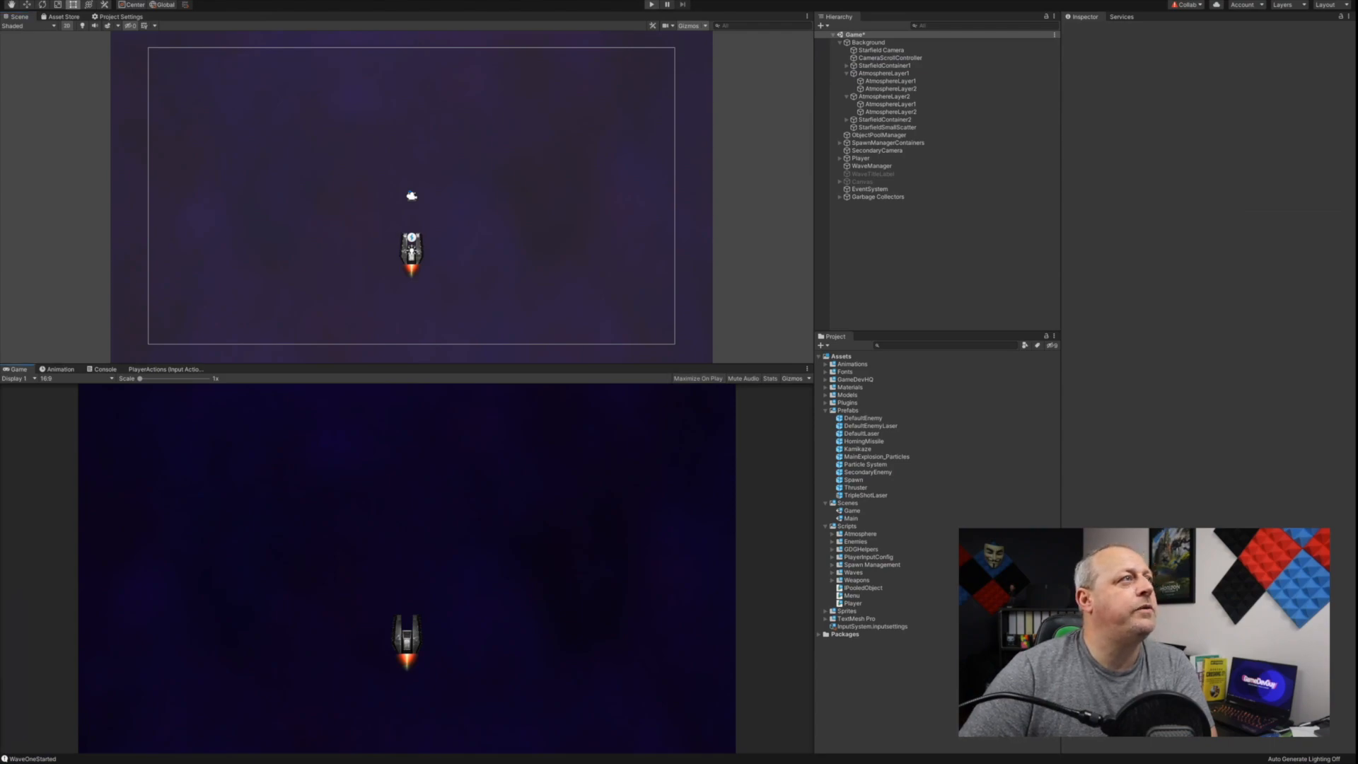
key("ctrl+p")
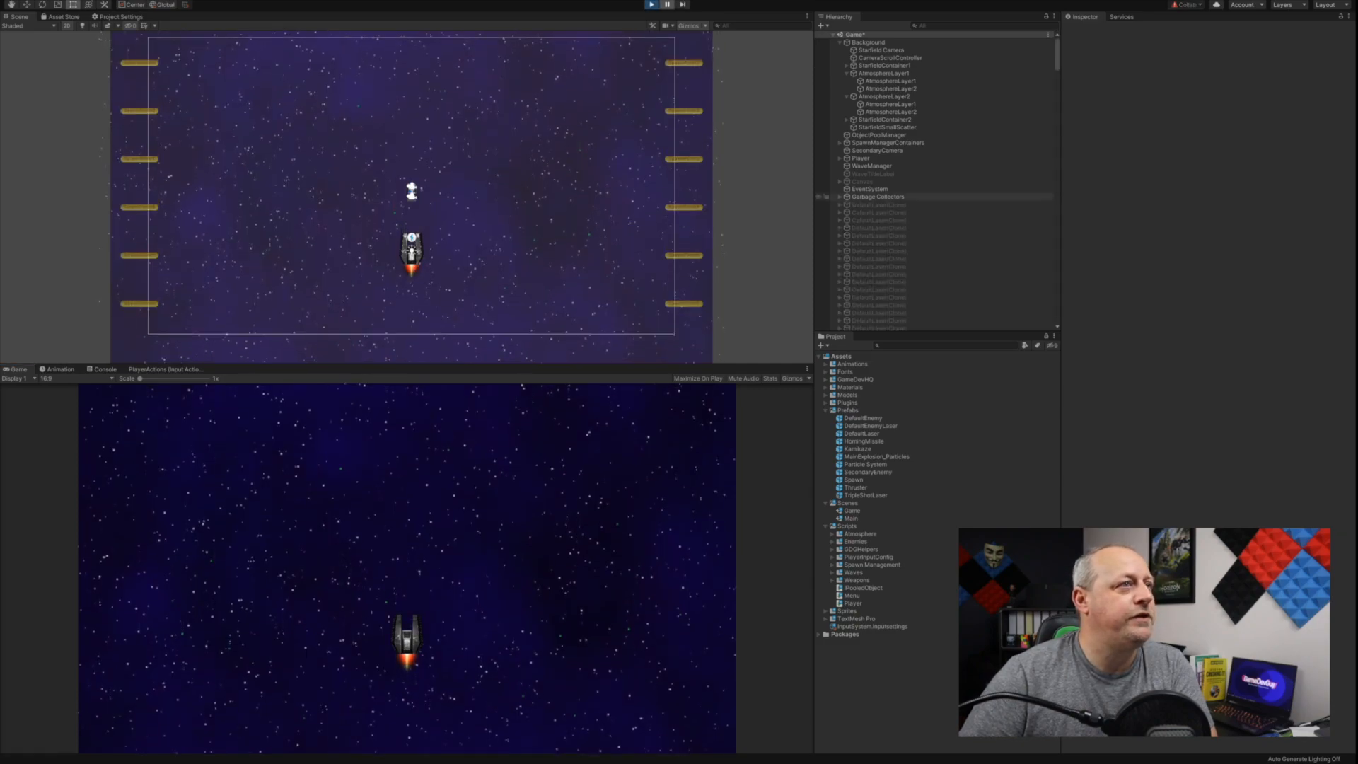
left_click(878, 205)
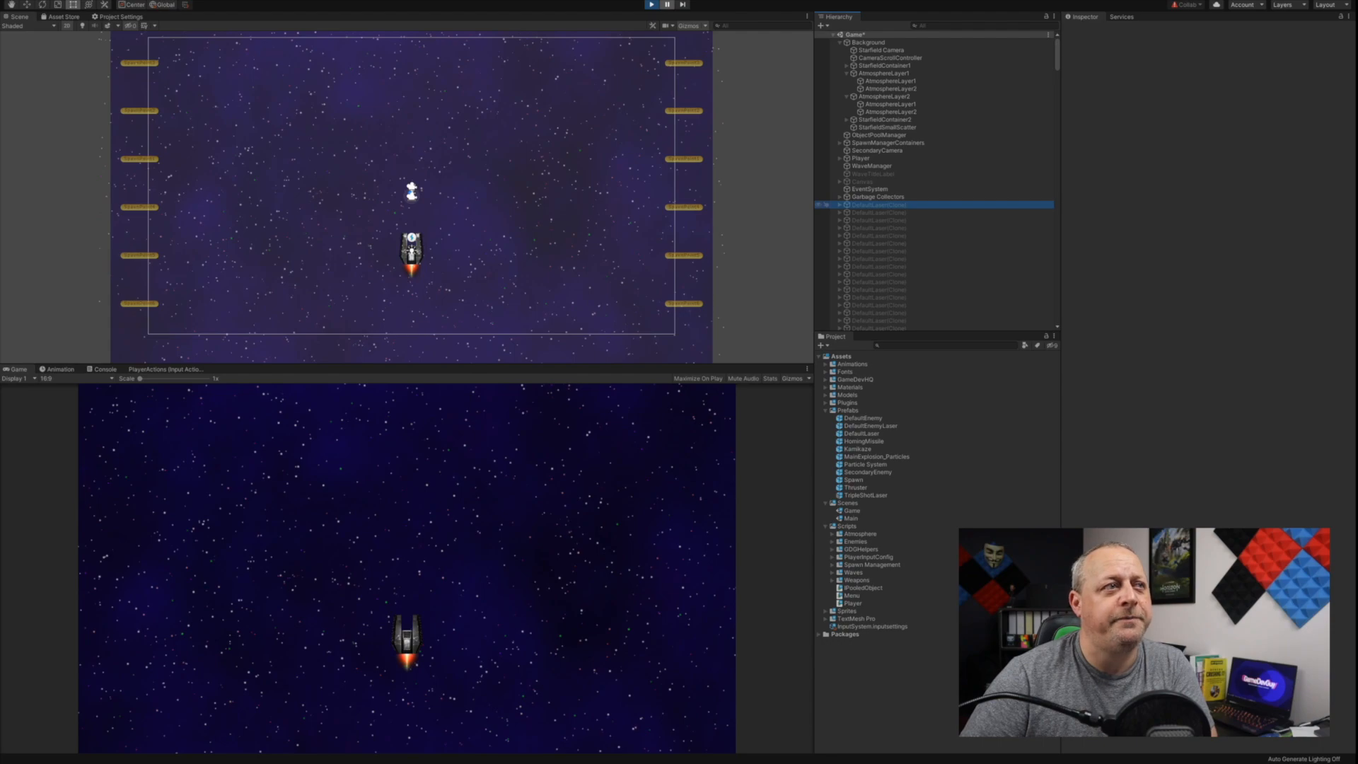
Step: Examine the inactive pooled clones in the hierarchy, from the lasers and homing missiles to the enemies and explosion particles
scroll(879, 204, "down", 4)
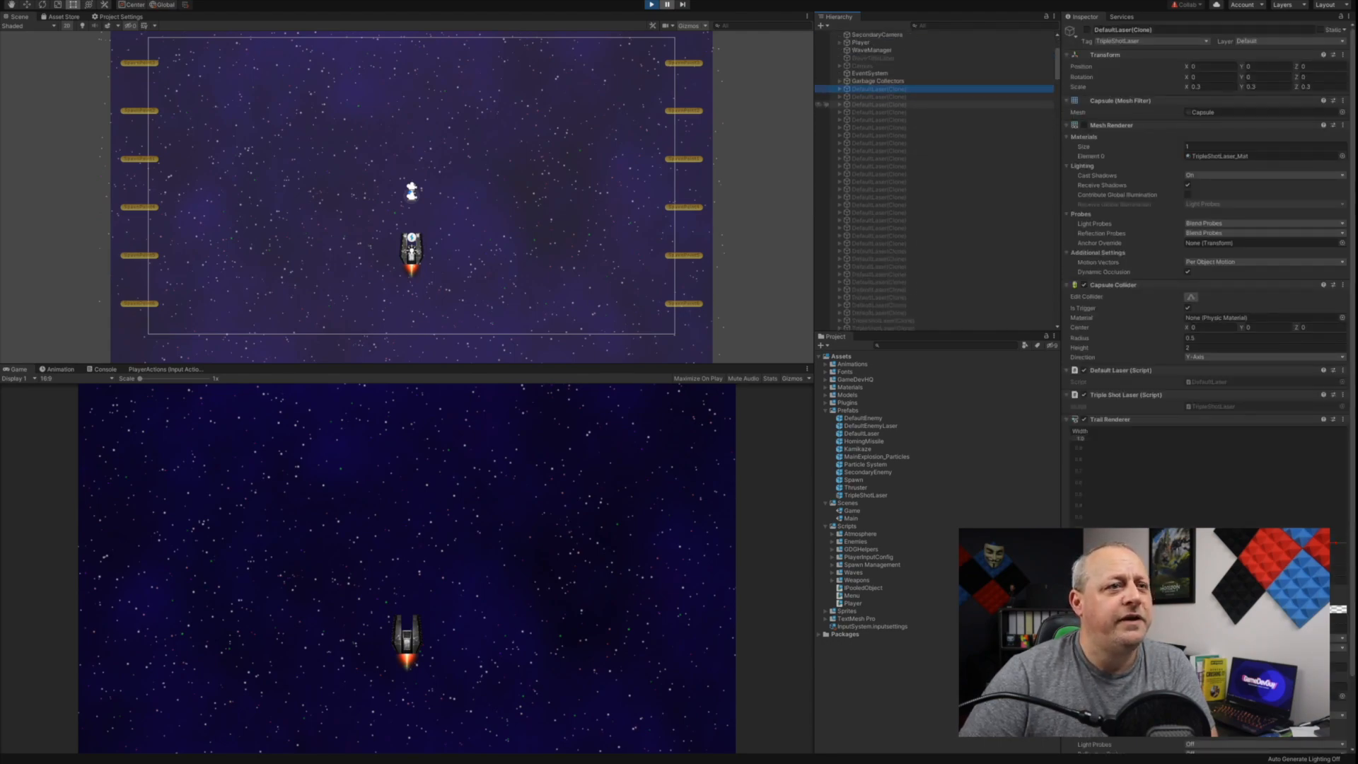
scroll(877, 177, "down", 2)
scroll(877, 212, "down", 6)
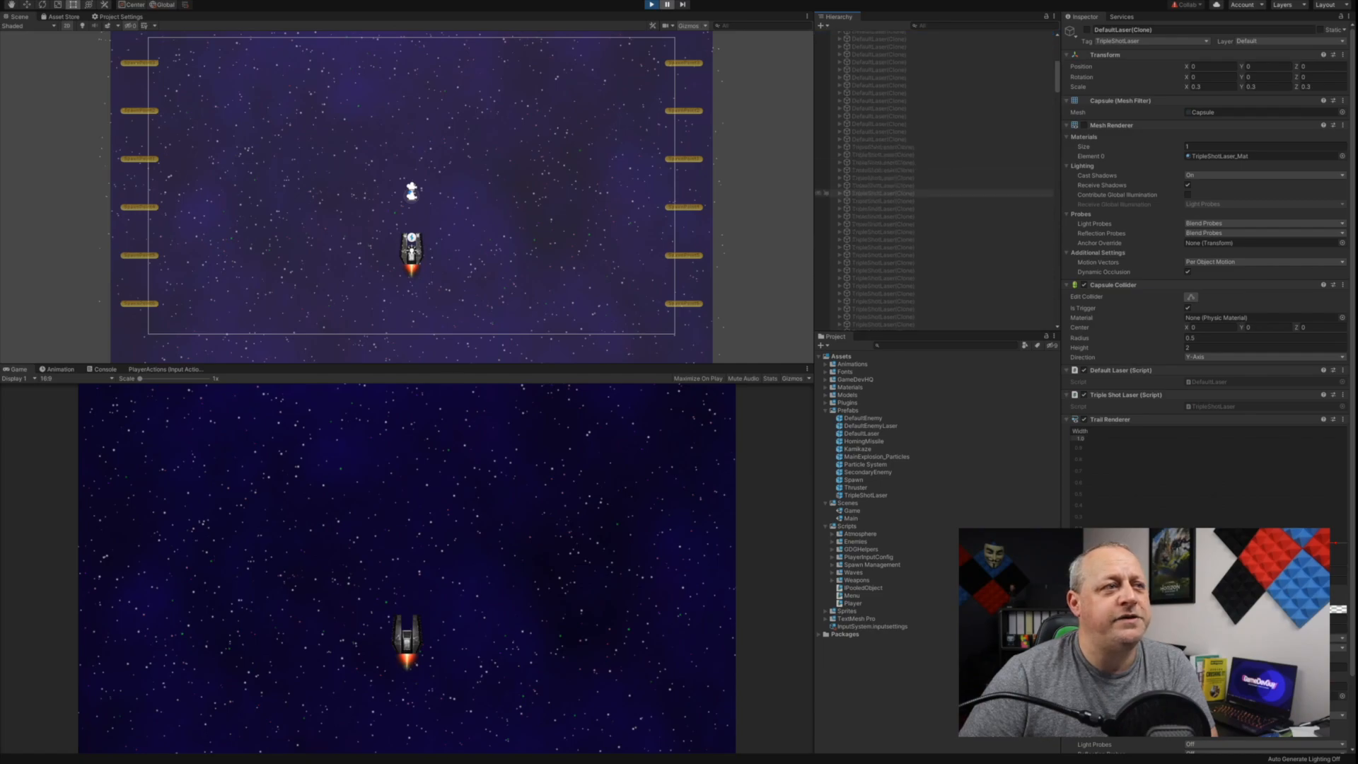
scroll(877, 241, "down", 5)
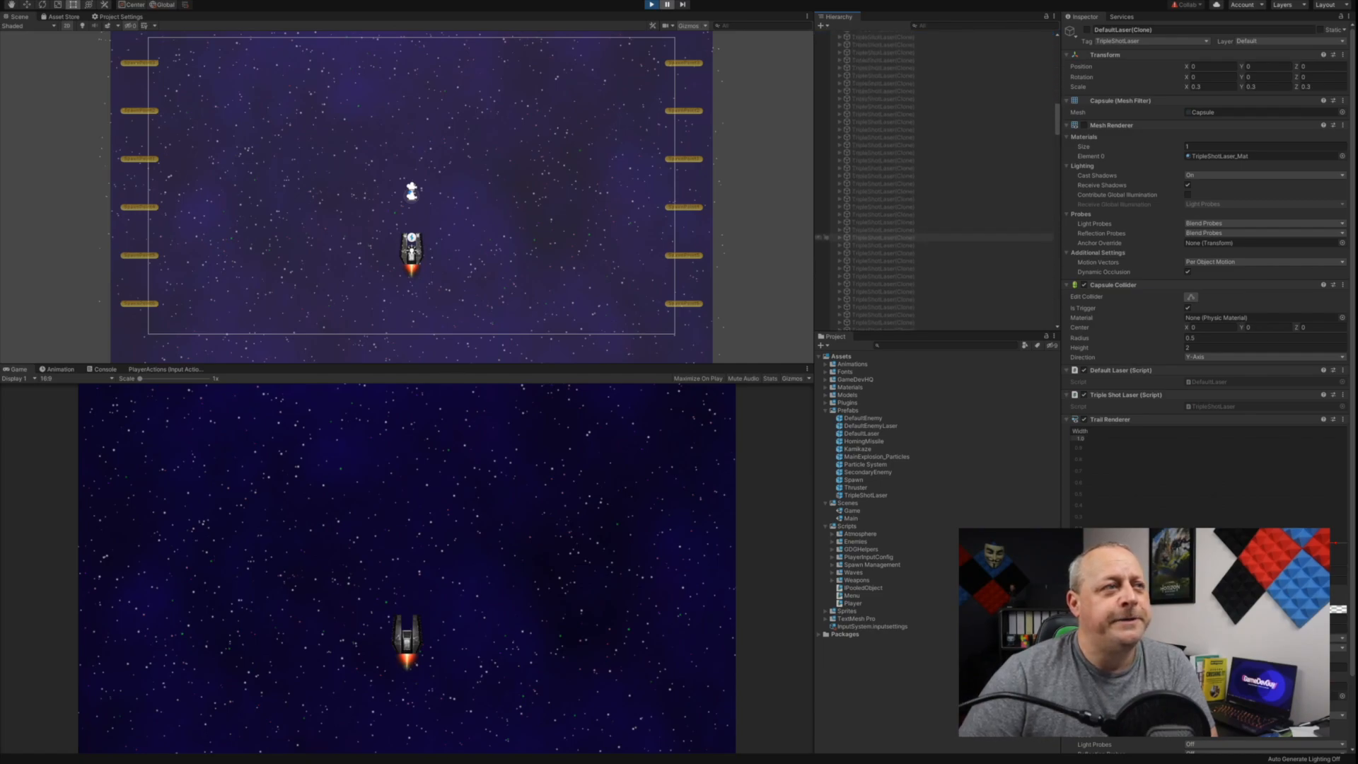
scroll(877, 240, "down", 4)
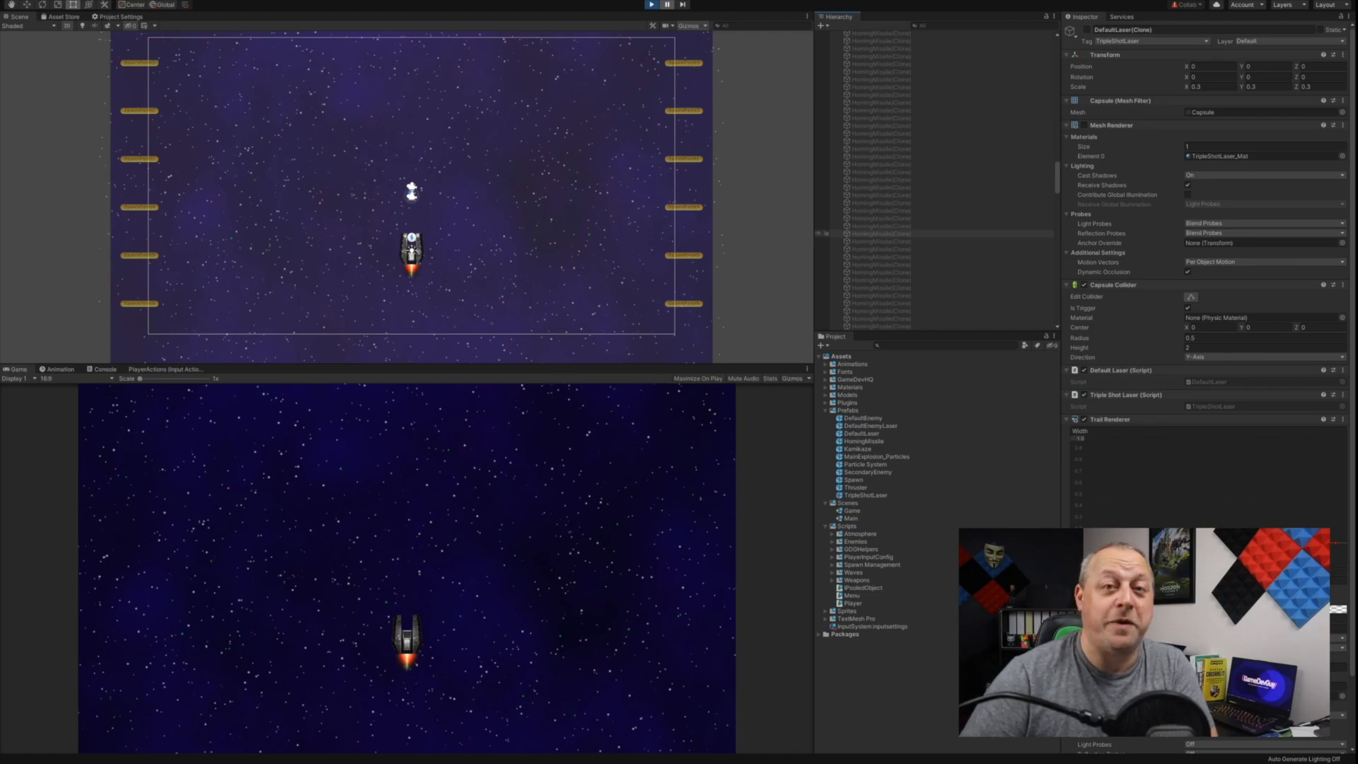
scroll(937, 232, "down", 4)
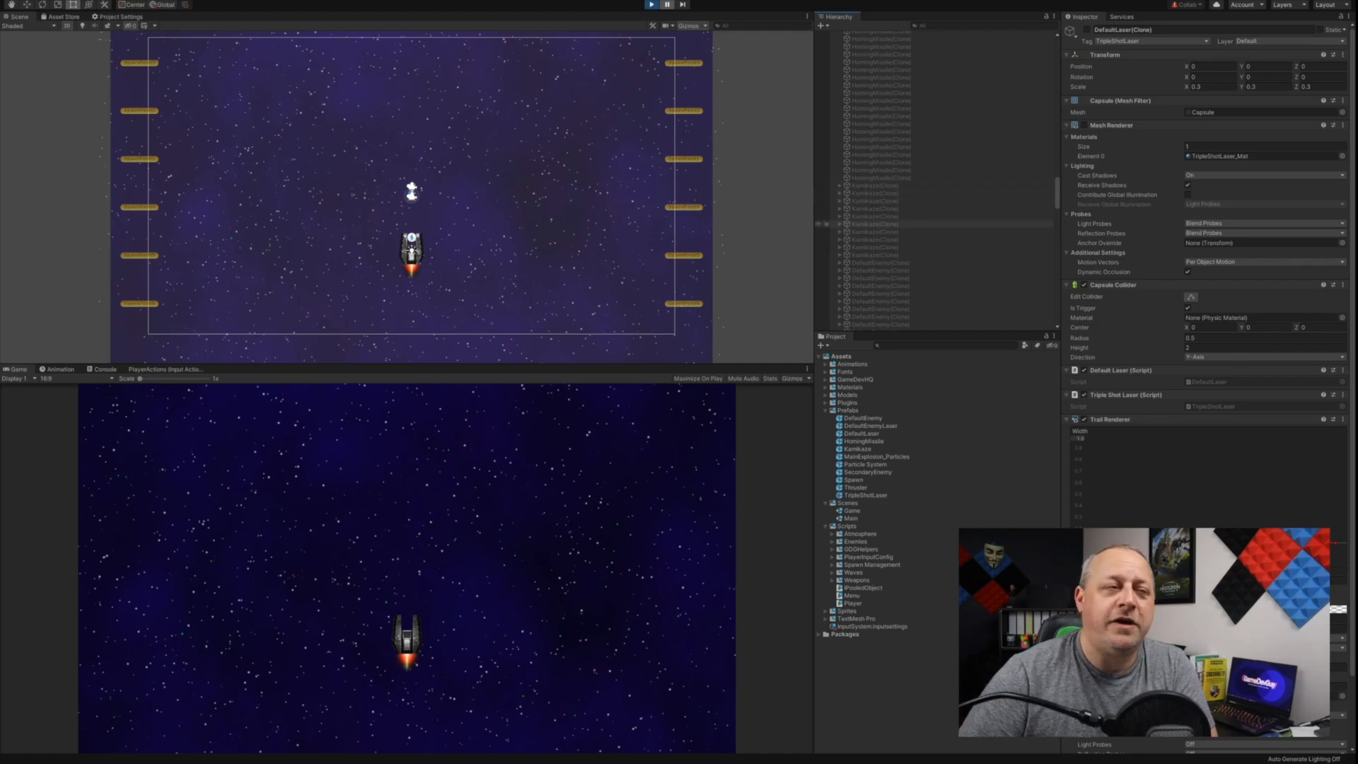
scroll(933, 198, "down", 4)
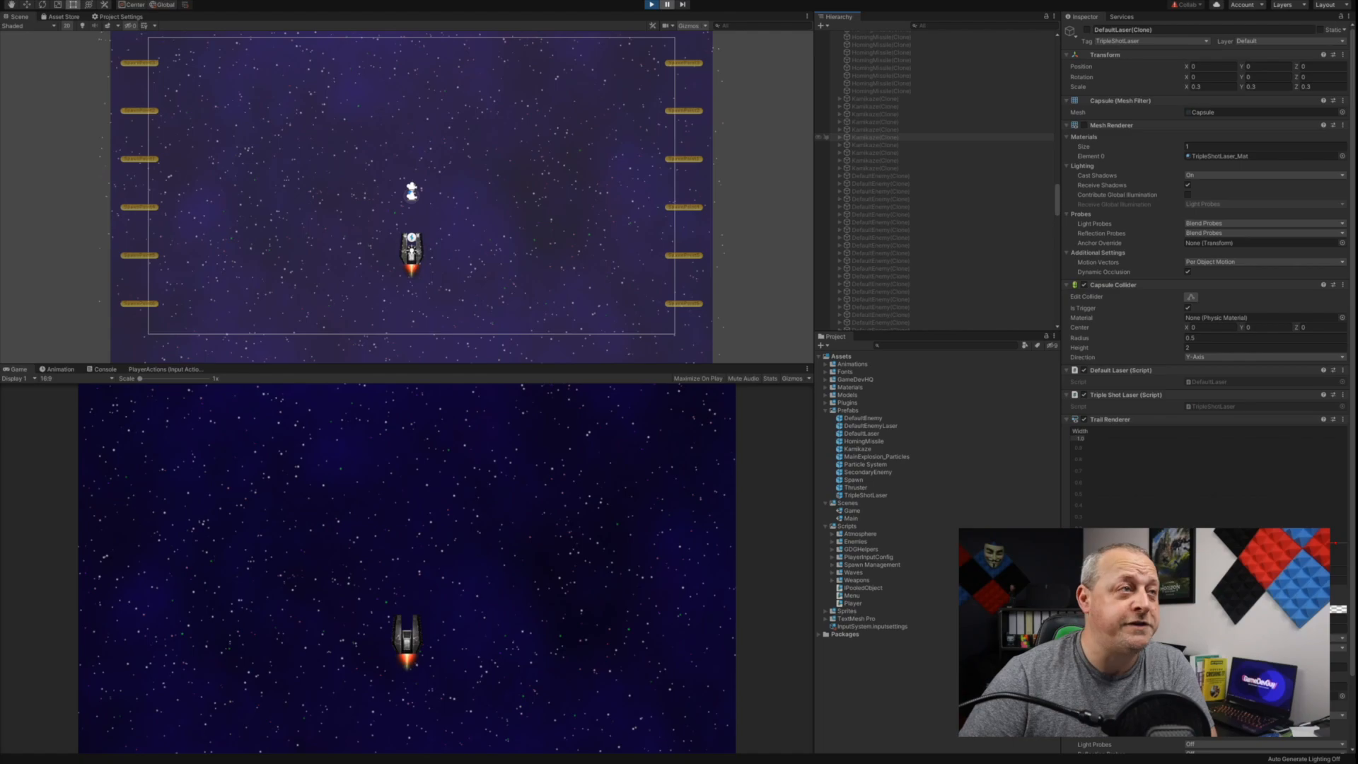
scroll(877, 177, "down", 2)
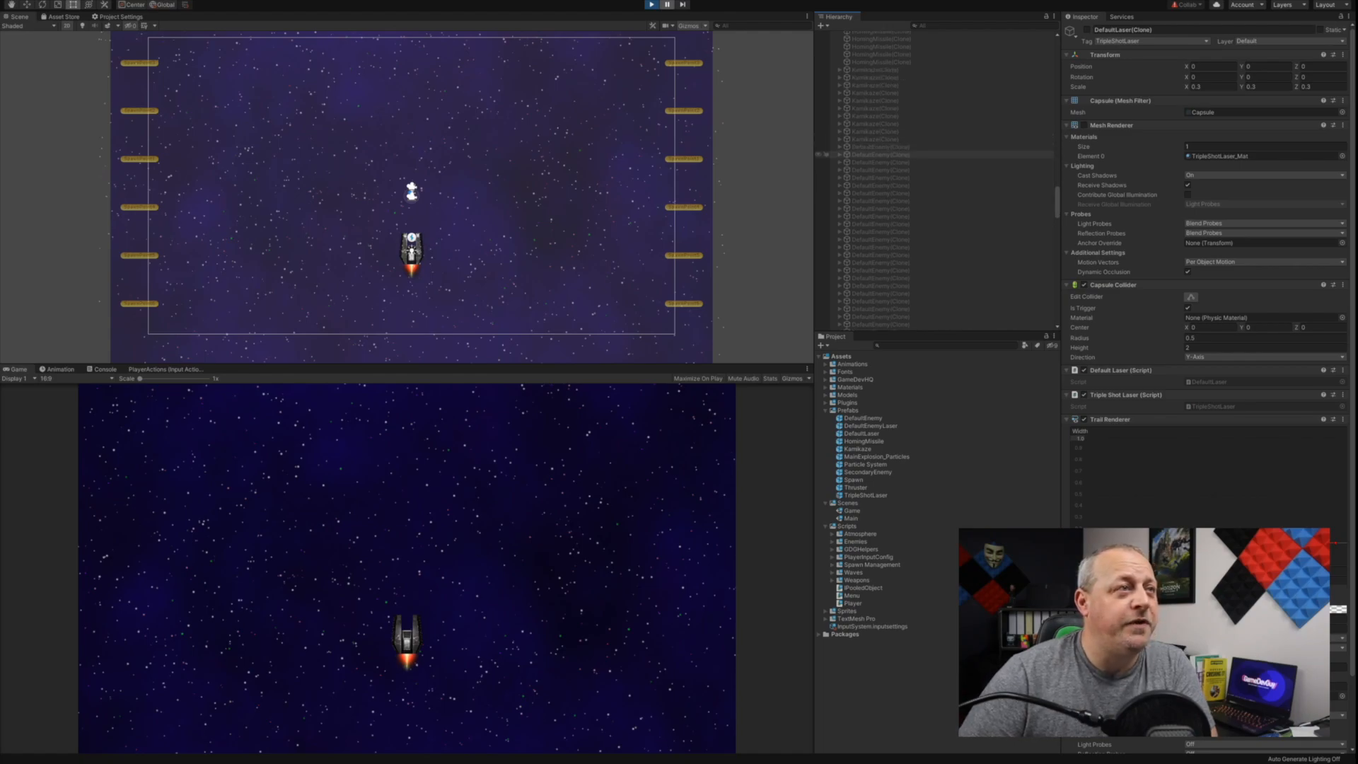
scroll(877, 156, "down", 3)
scroll(877, 155, "down", 10)
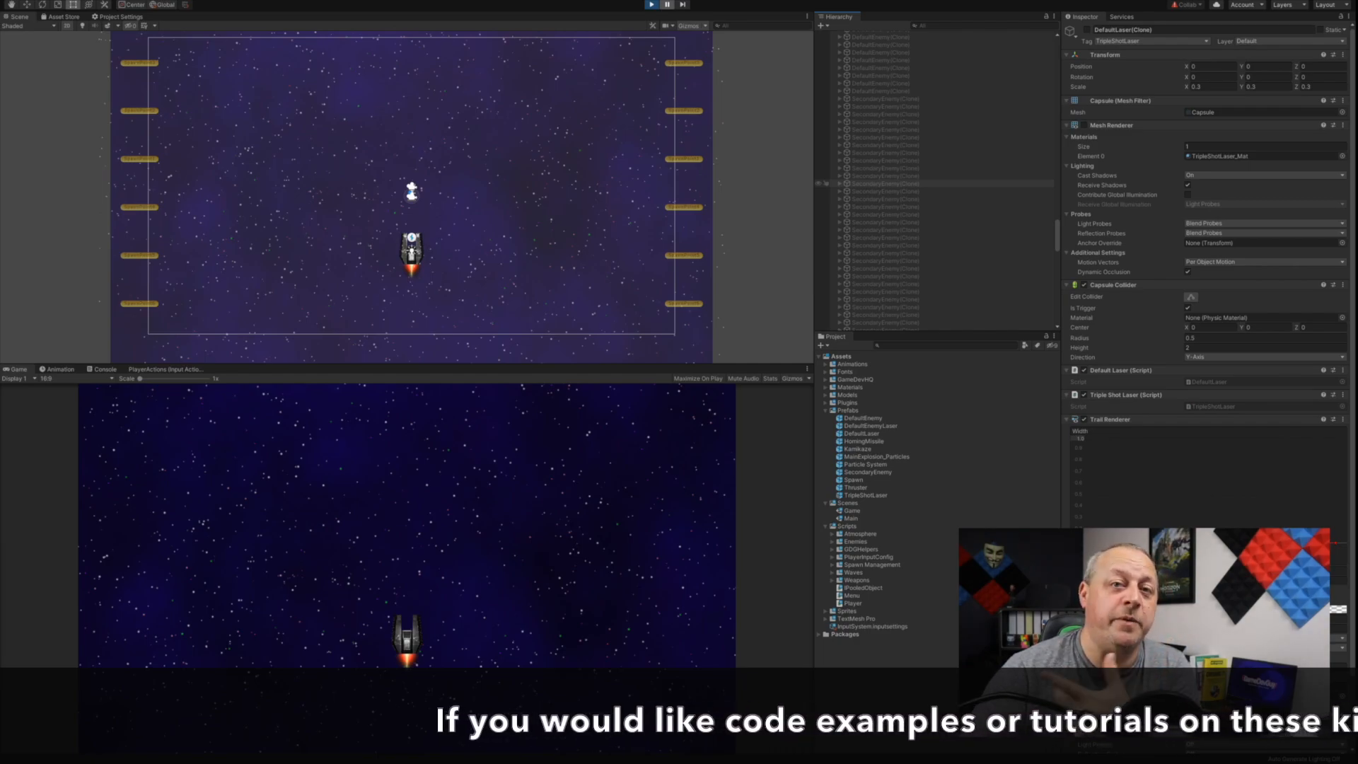
scroll(877, 174, "down", 5)
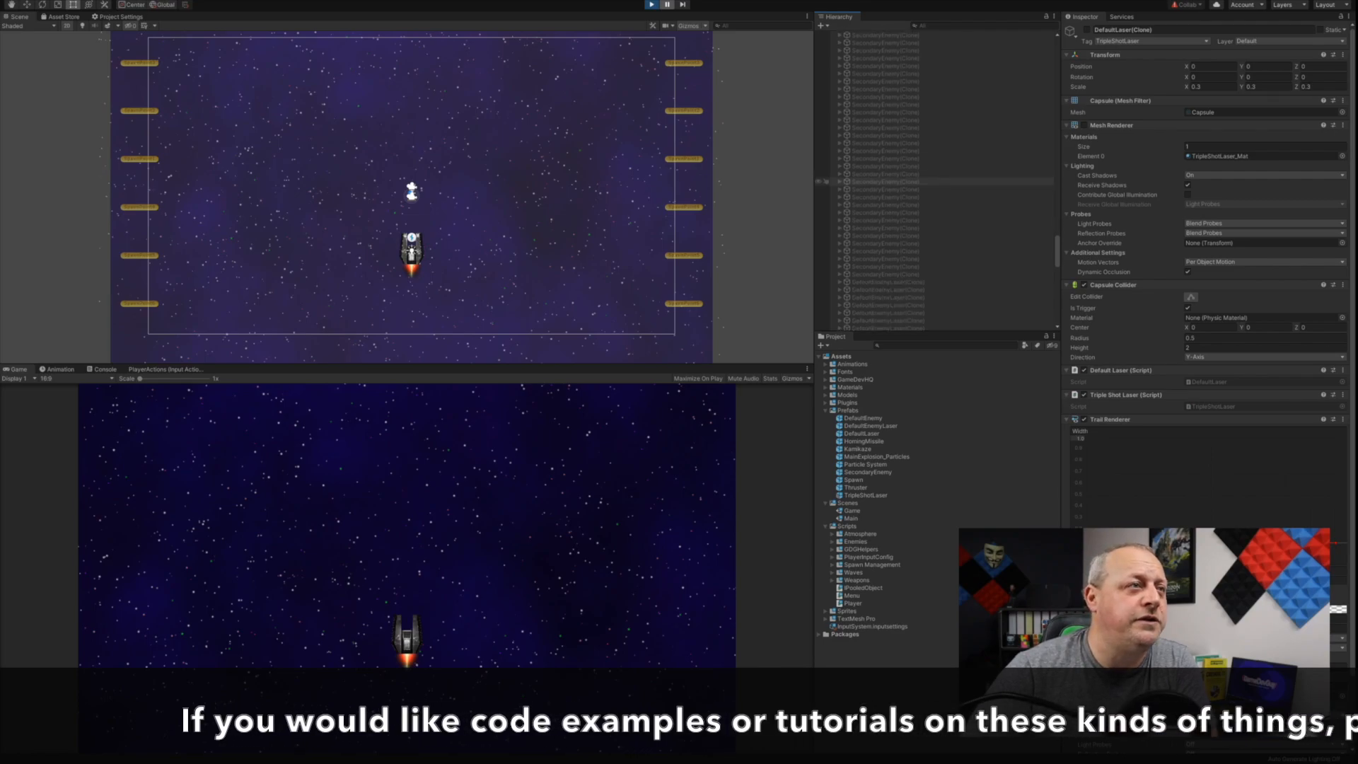
scroll(877, 184, "down", 3)
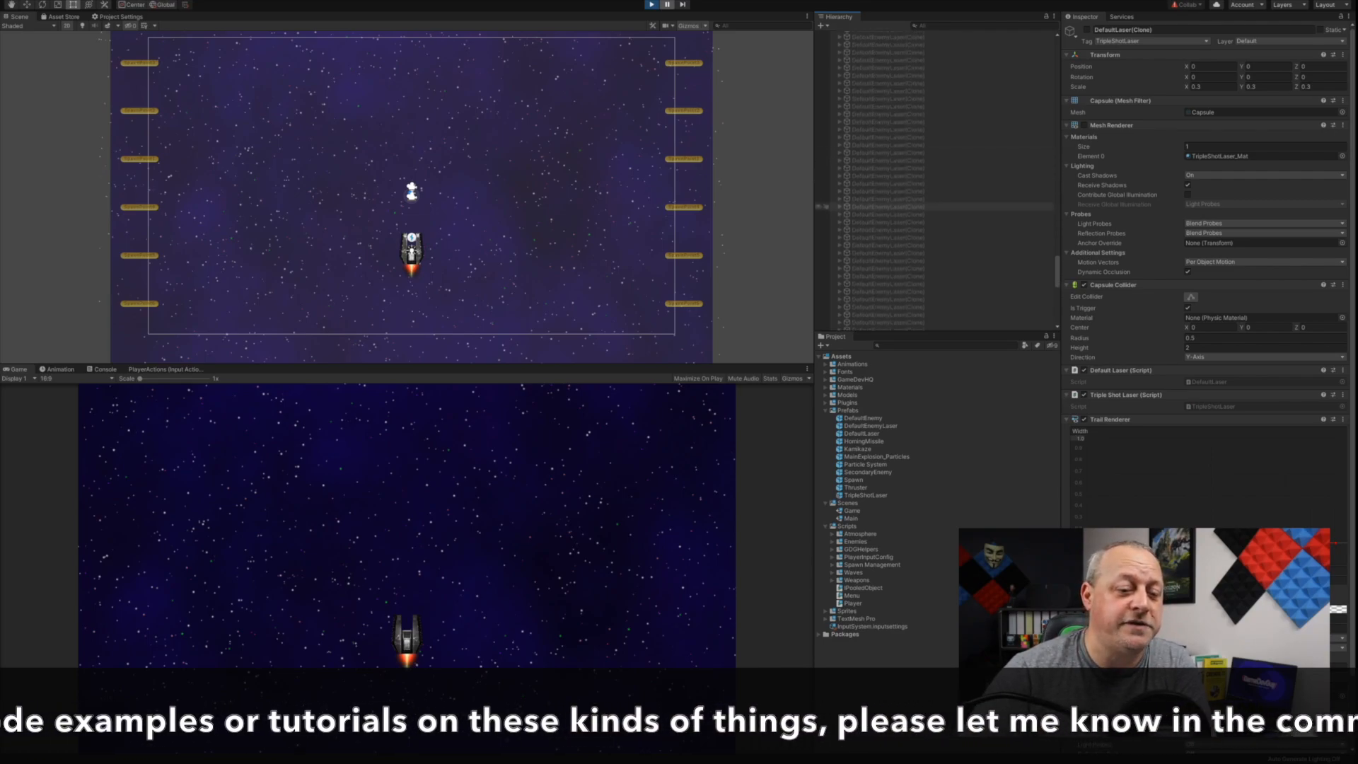
scroll(877, 177, "down", 5)
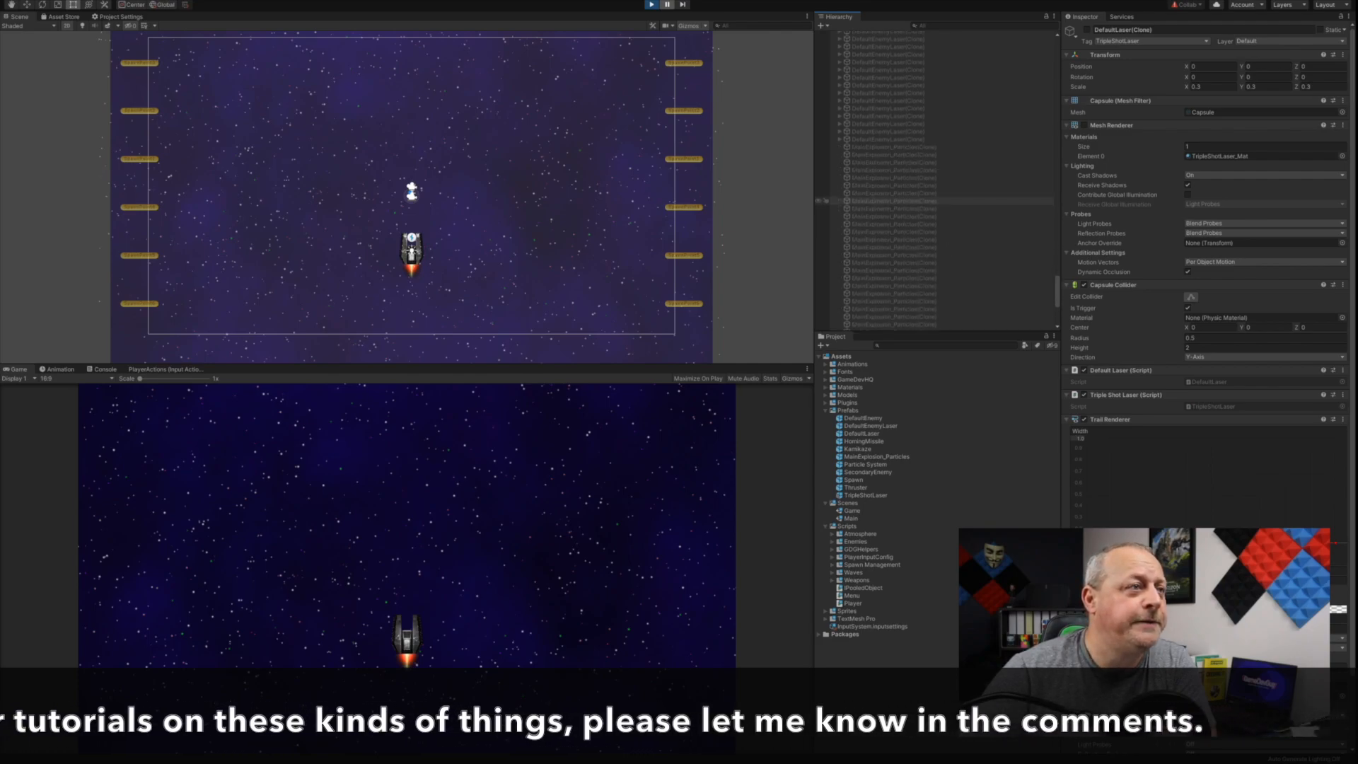
scroll(877, 152, "down", 3)
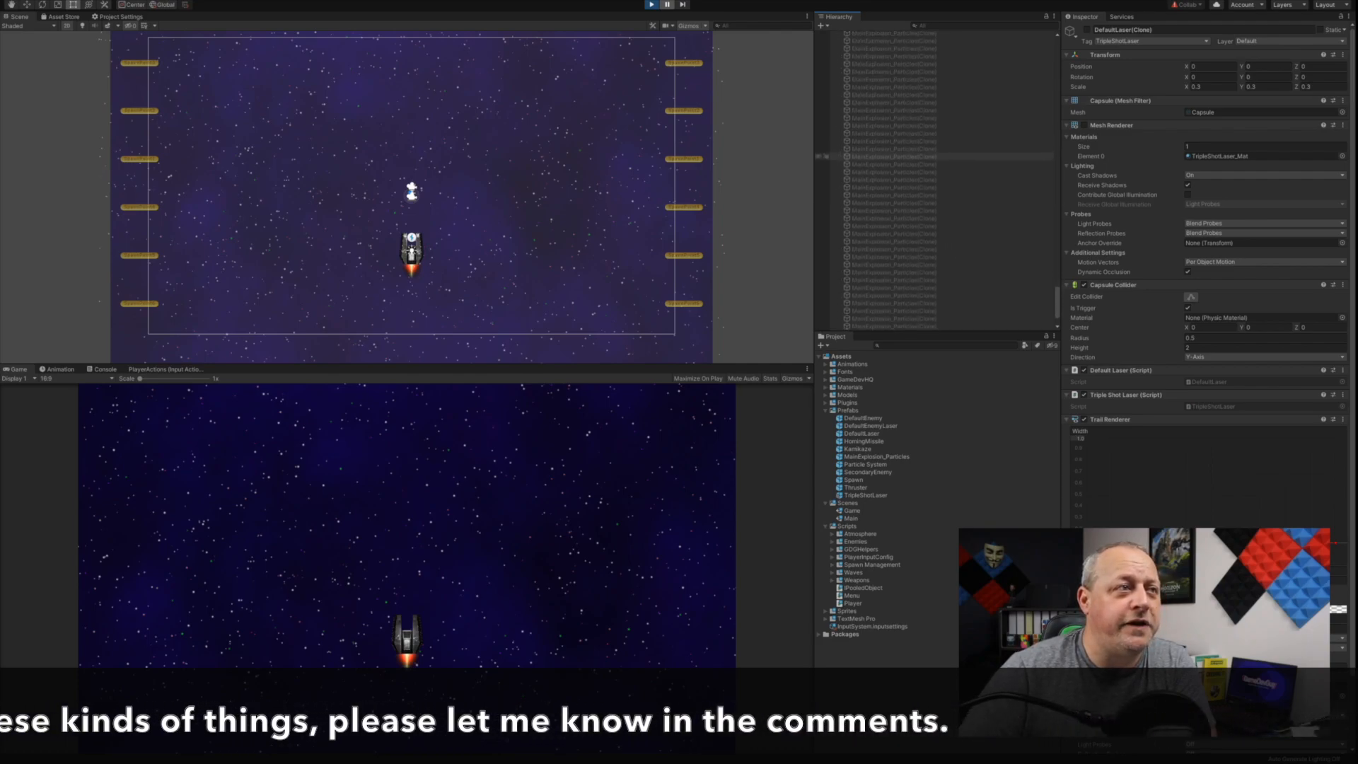
scroll(877, 157, "up", 3)
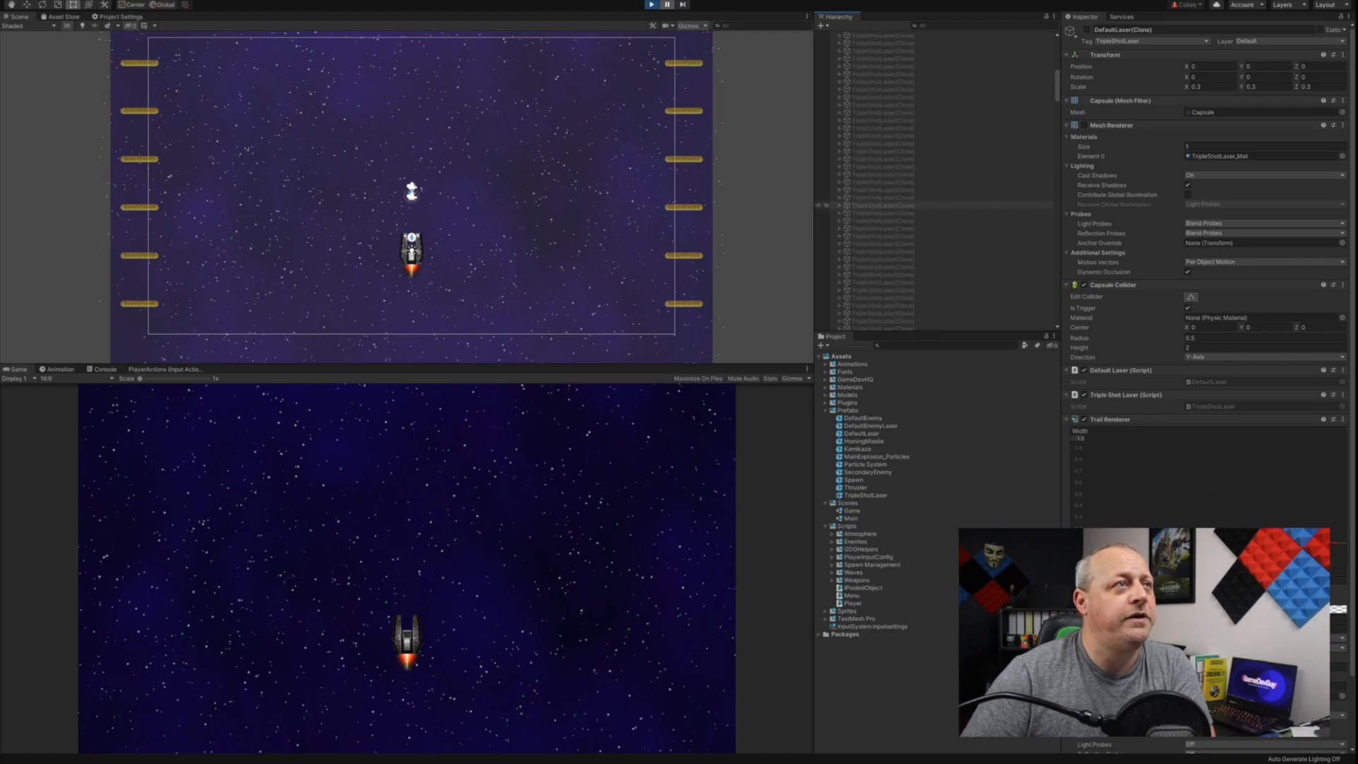
scroll(934, 203, "down", 1)
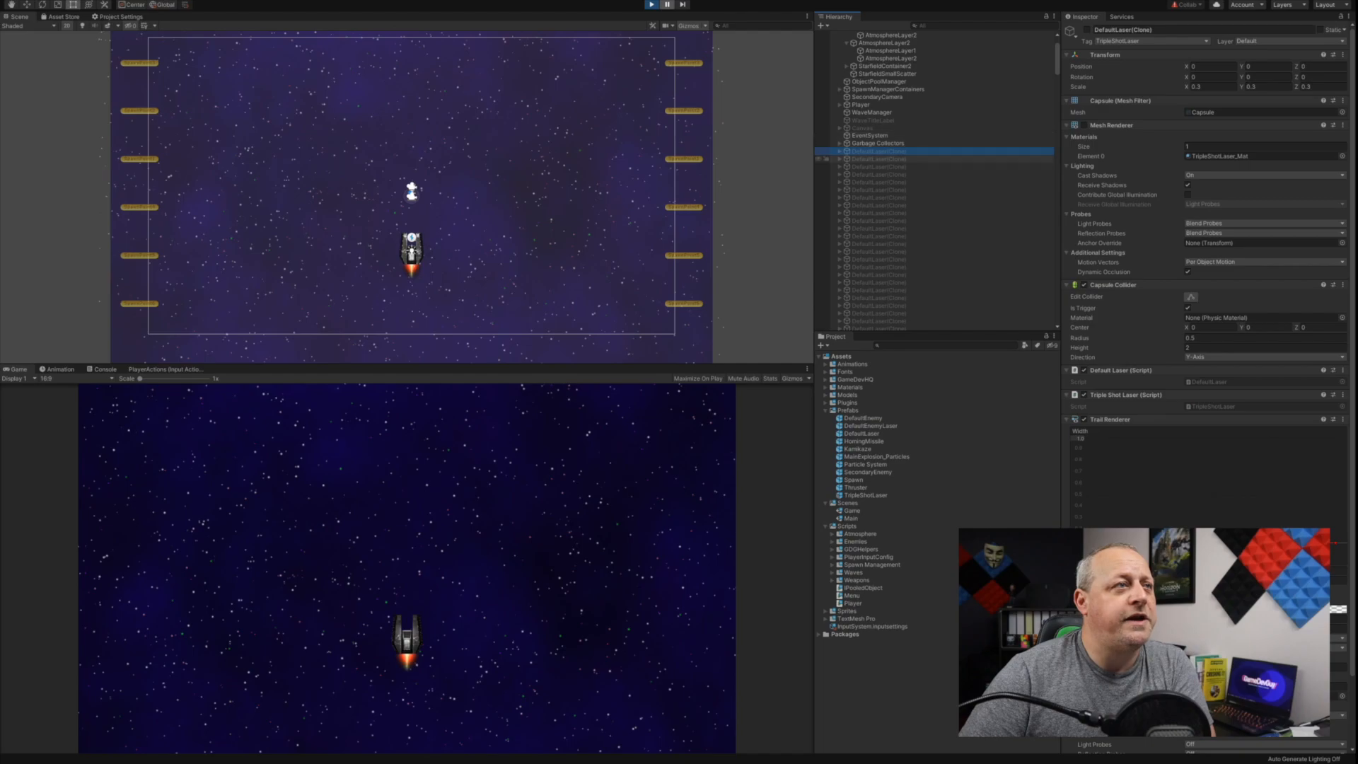
scroll(934, 269, "down", 3)
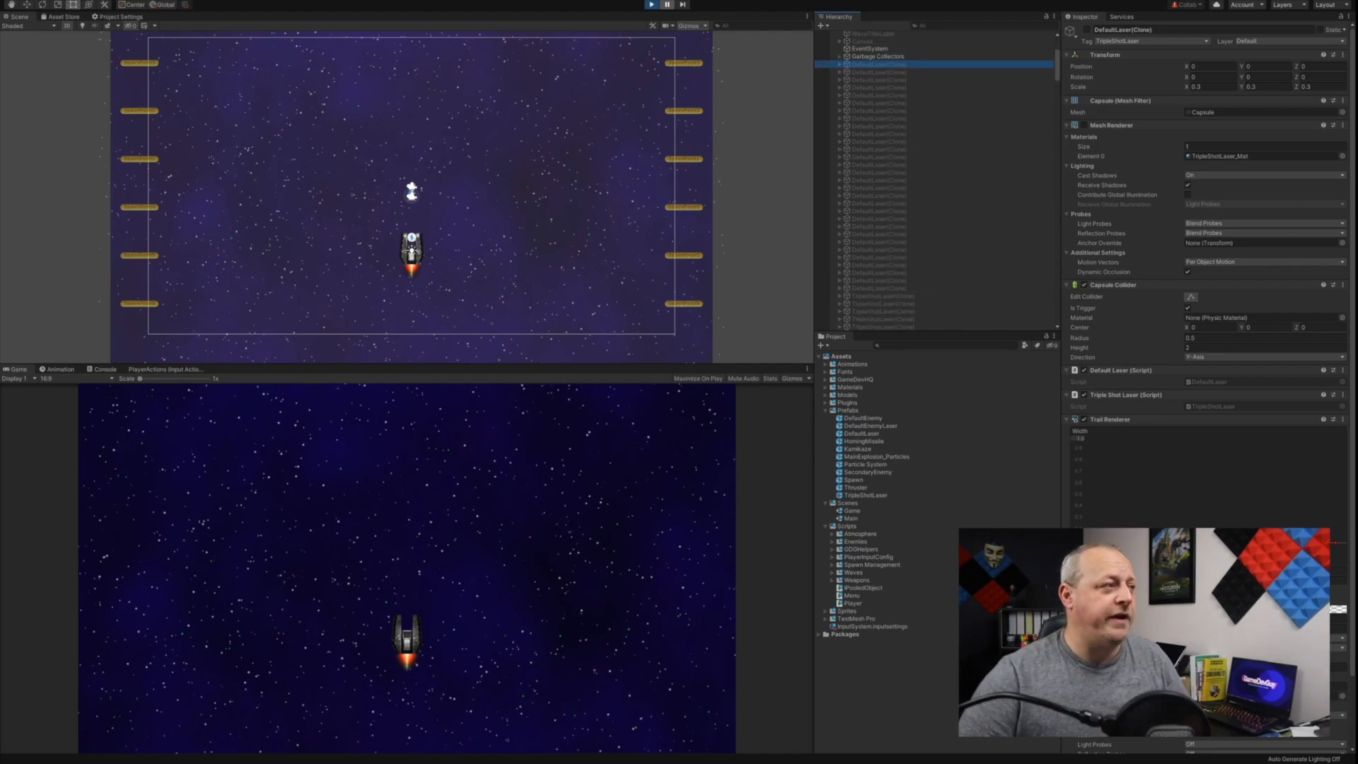
Step: Resume the paused game to watch the enemy wave fly down, and stop Play mode
left_click(667, 5)
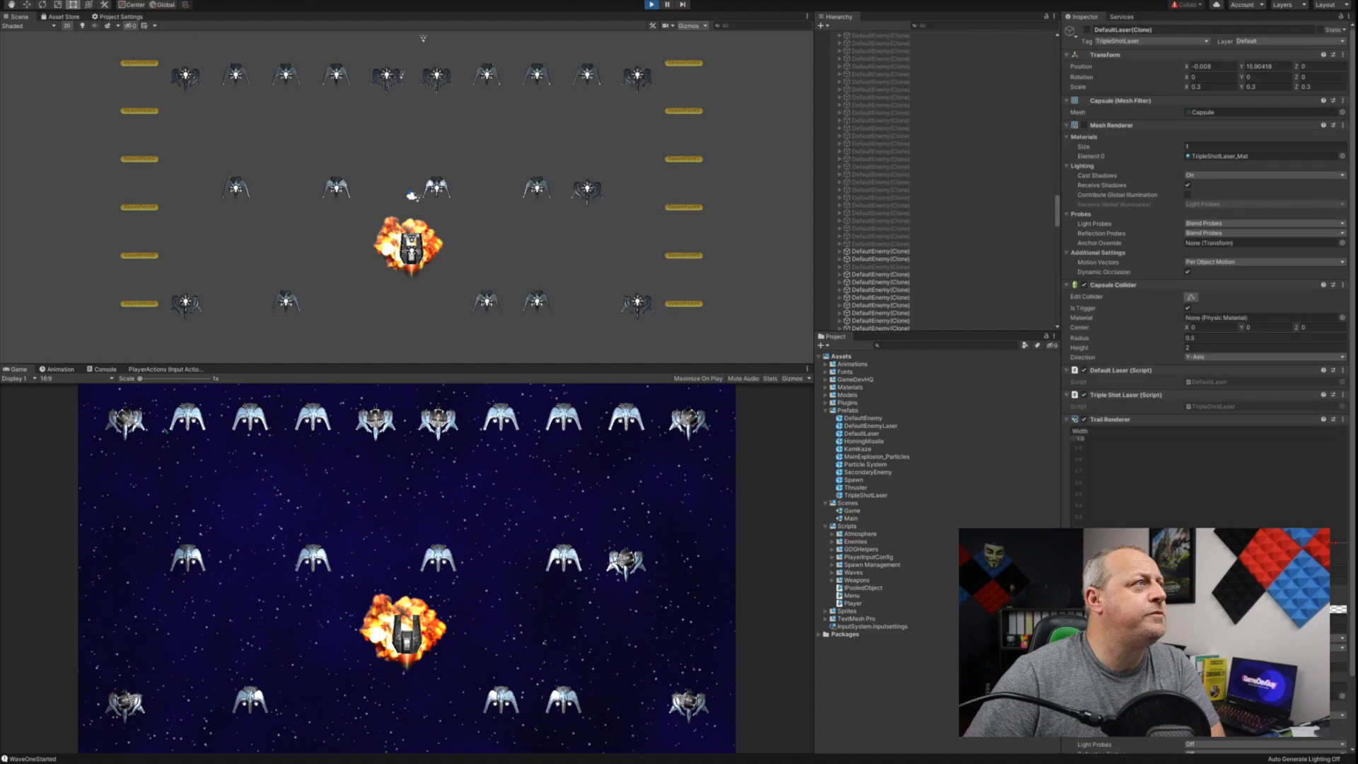
key("ctrl+p")
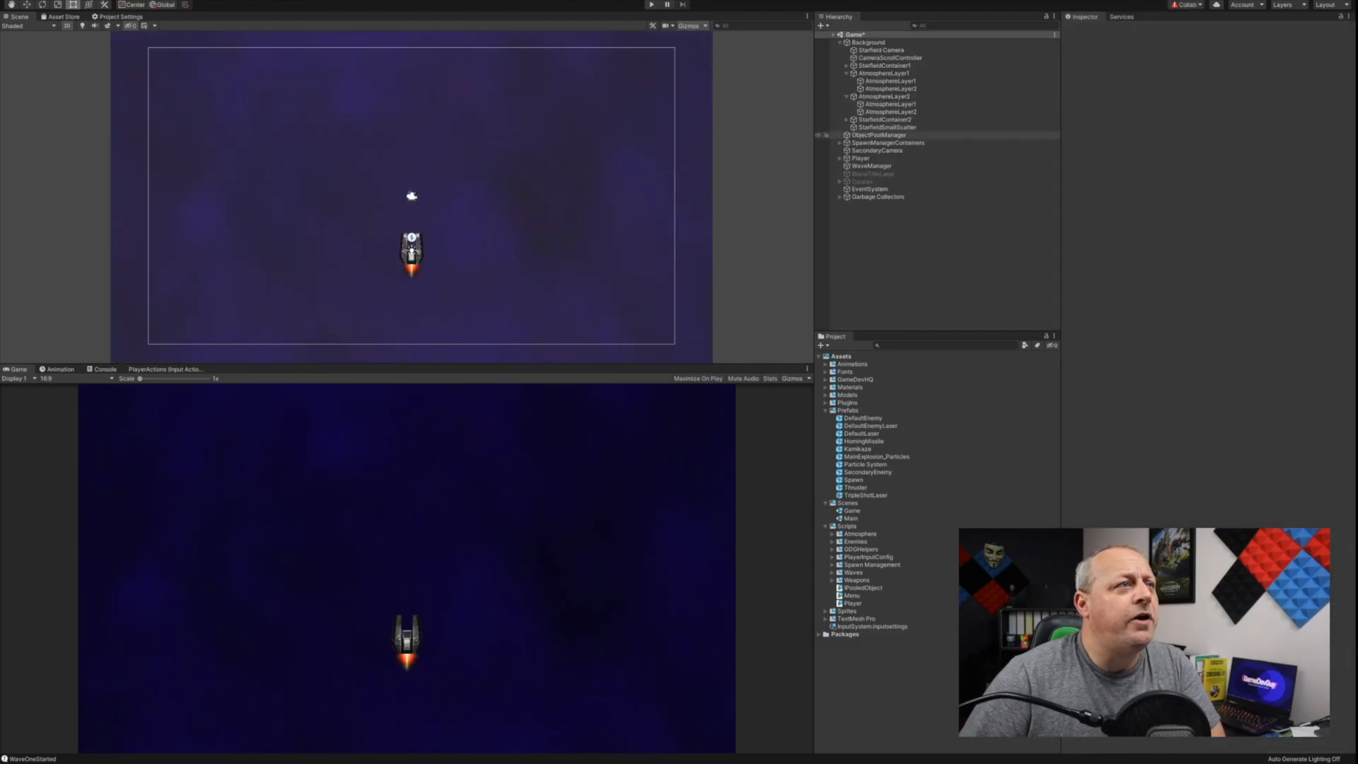
Step: On ObjectPoolManager, set the Object Pooler's Pools size to 9, expand the added entry, and return the size to 8
left_click(878, 135)
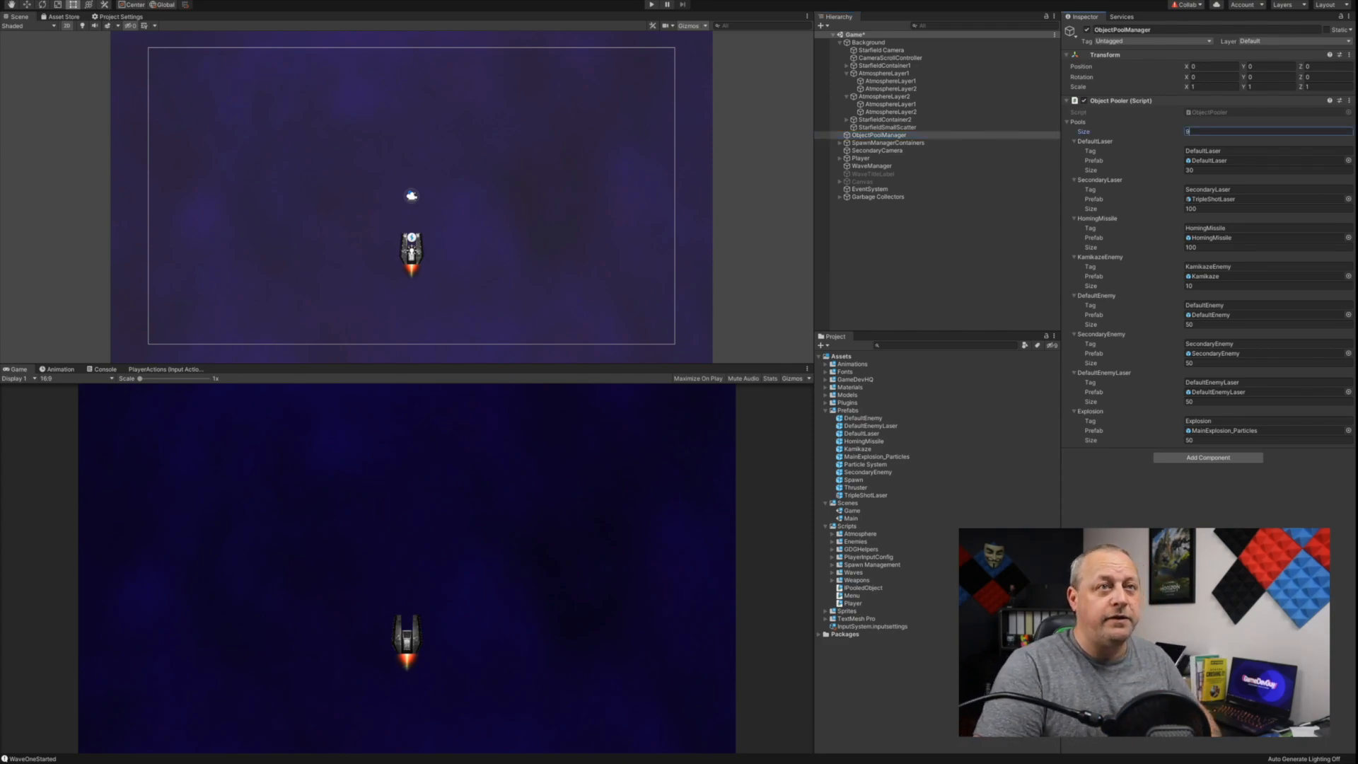
type("9")
key("Return")
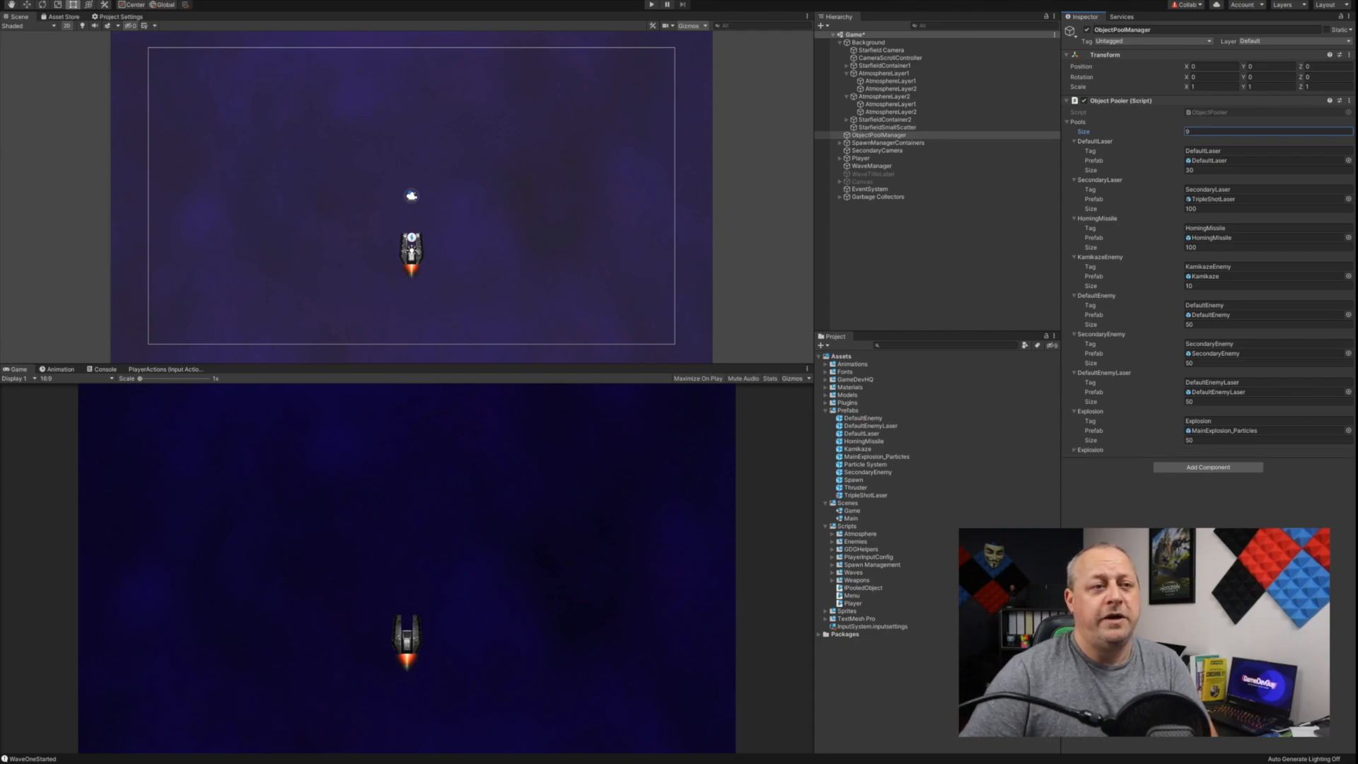
left_click(1074, 450)
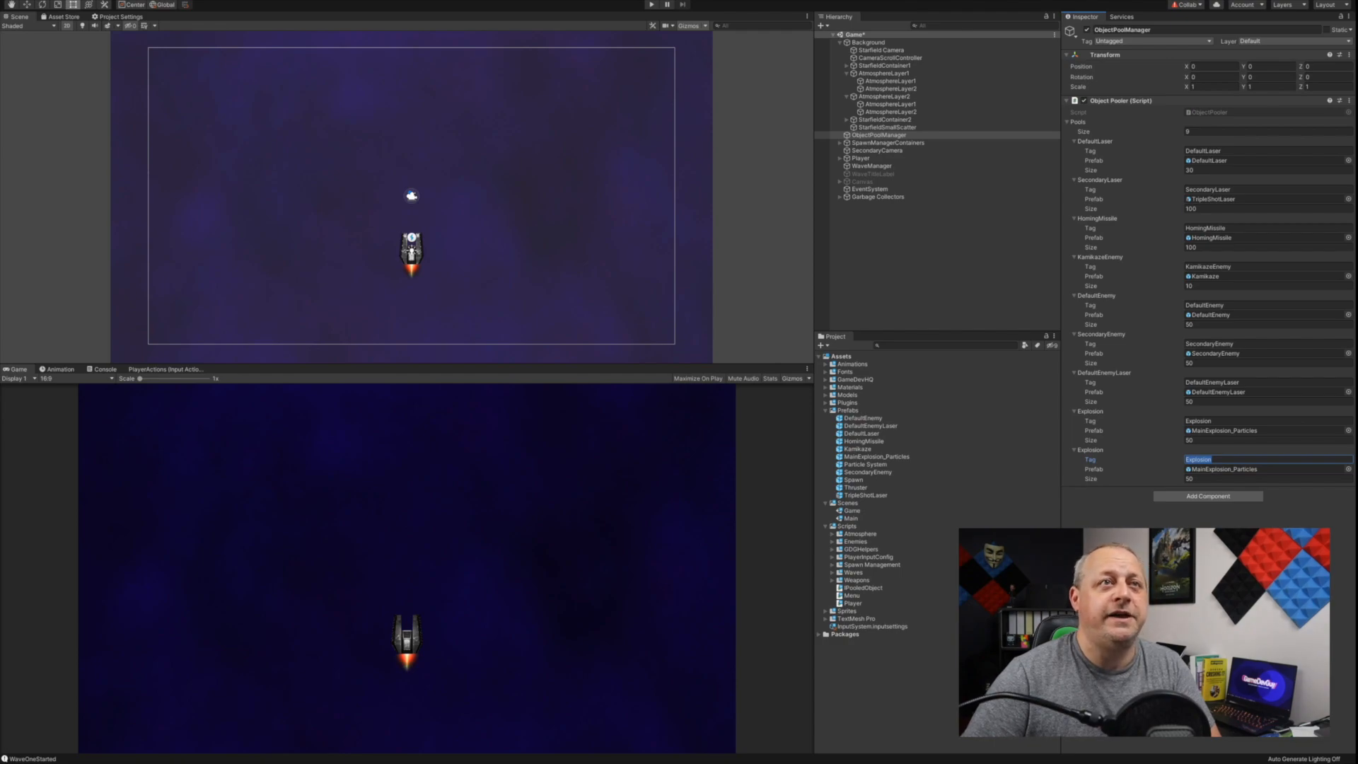
left_click(1202, 132)
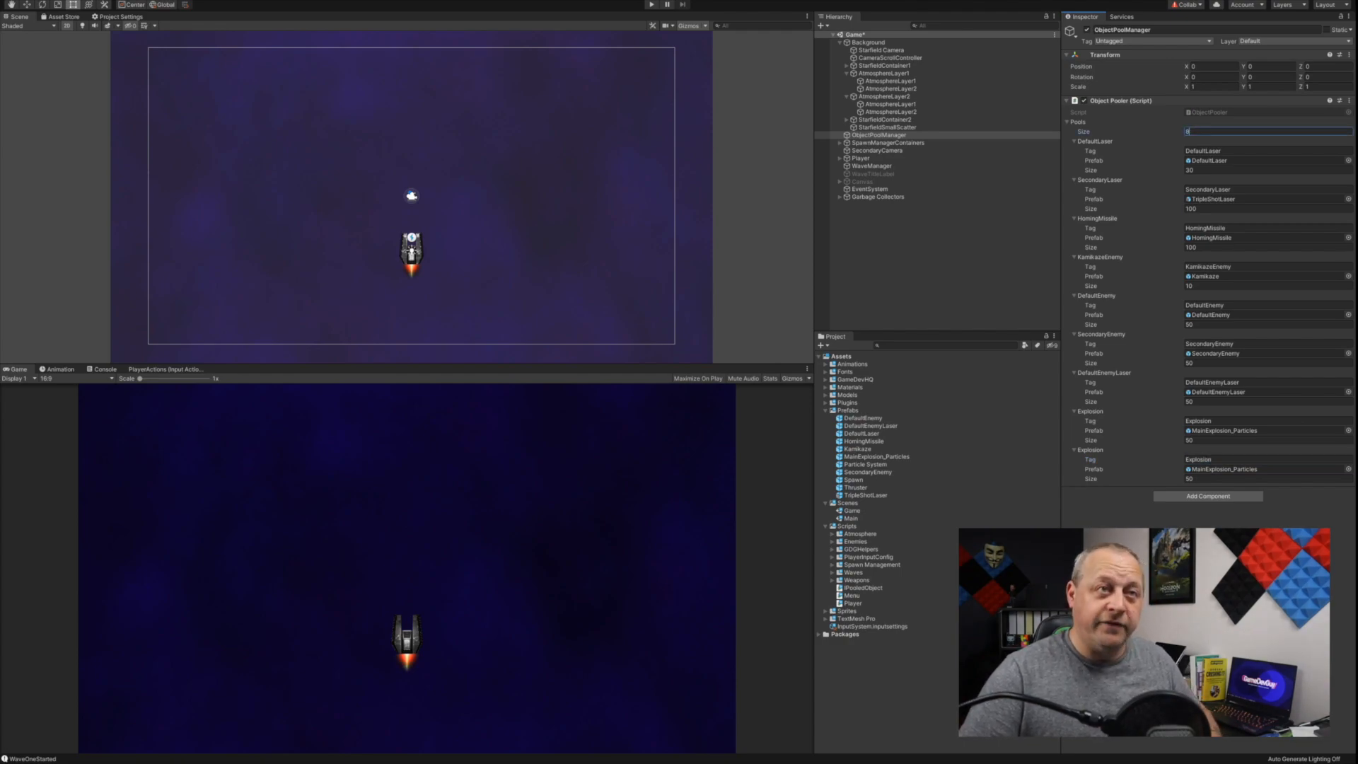
type("8")
key("Return")
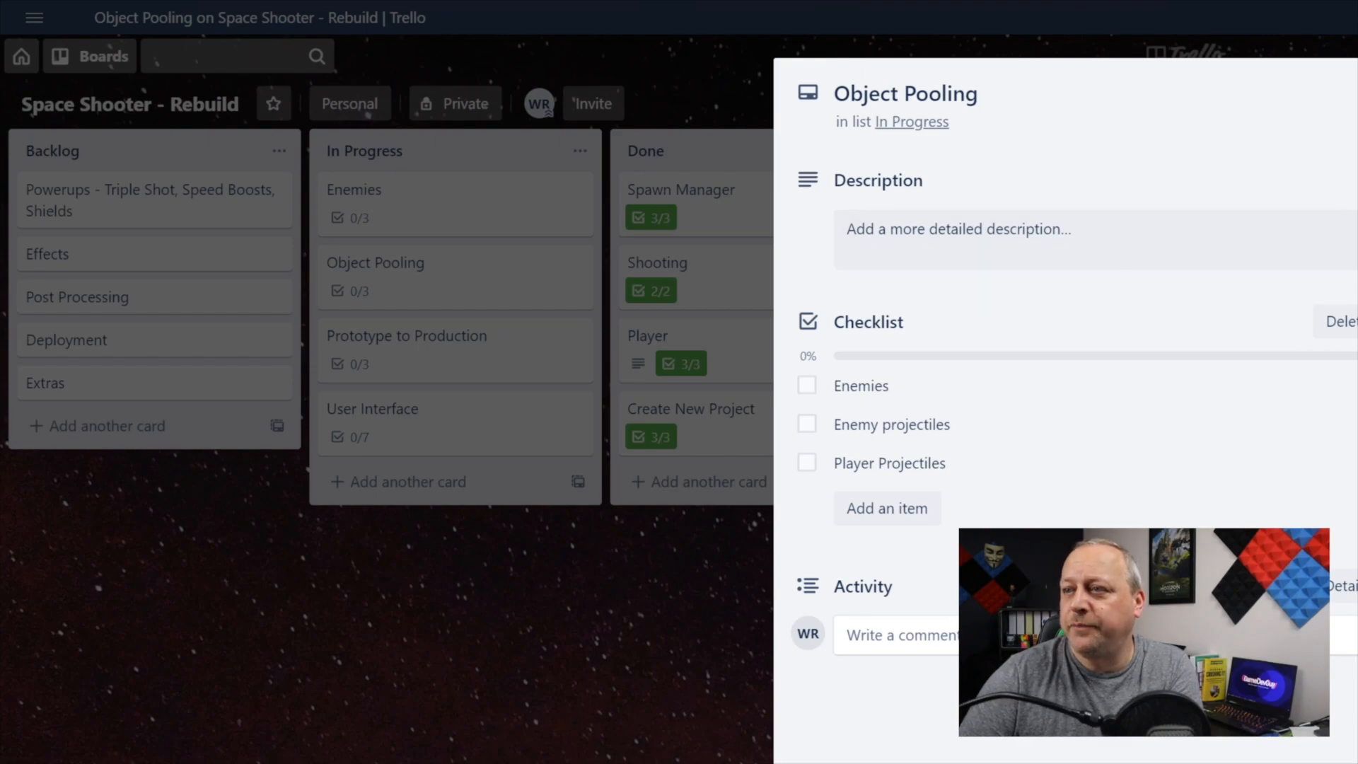
Step: Switch to Trello, complete Enemies, Enemy projectiles and Player Projectiles on the Object Pooling card, and move the card to the Done list
left_click(806, 386)
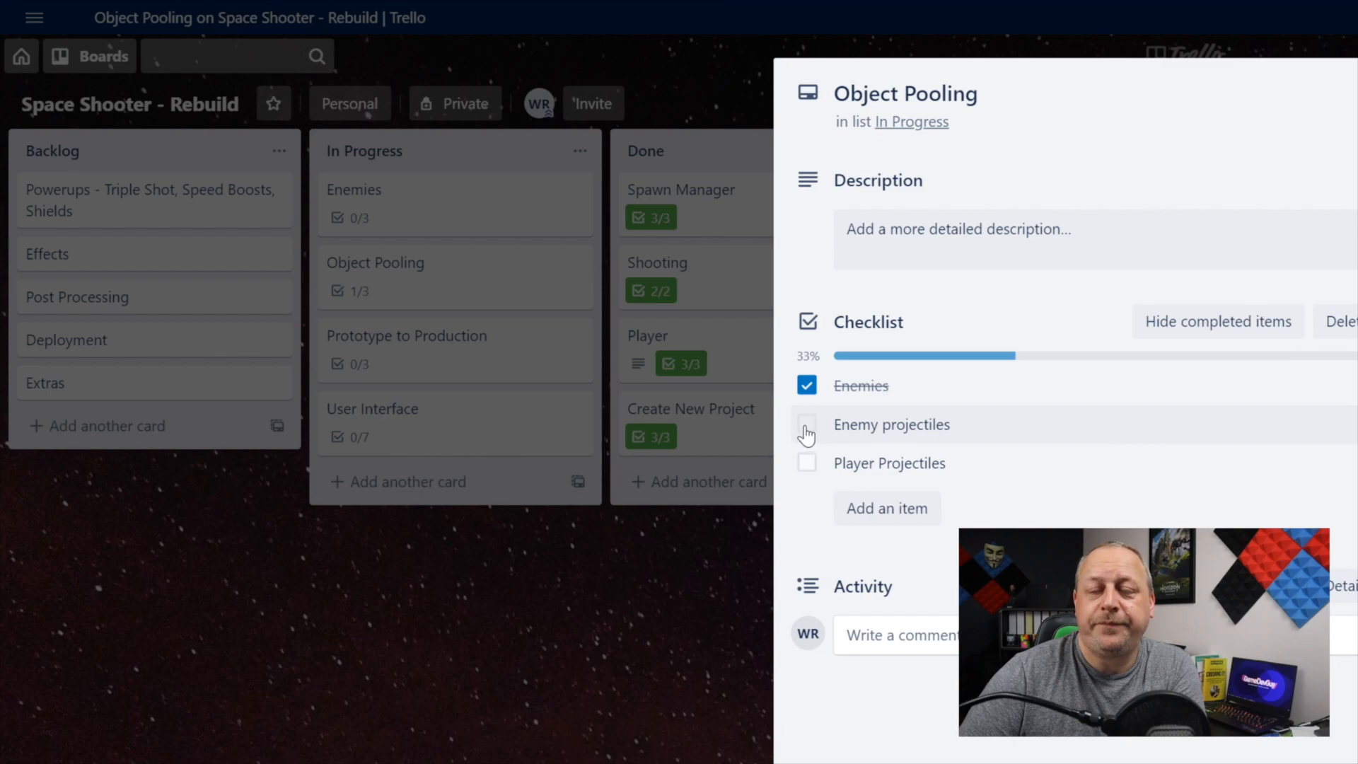
left_click(806, 424)
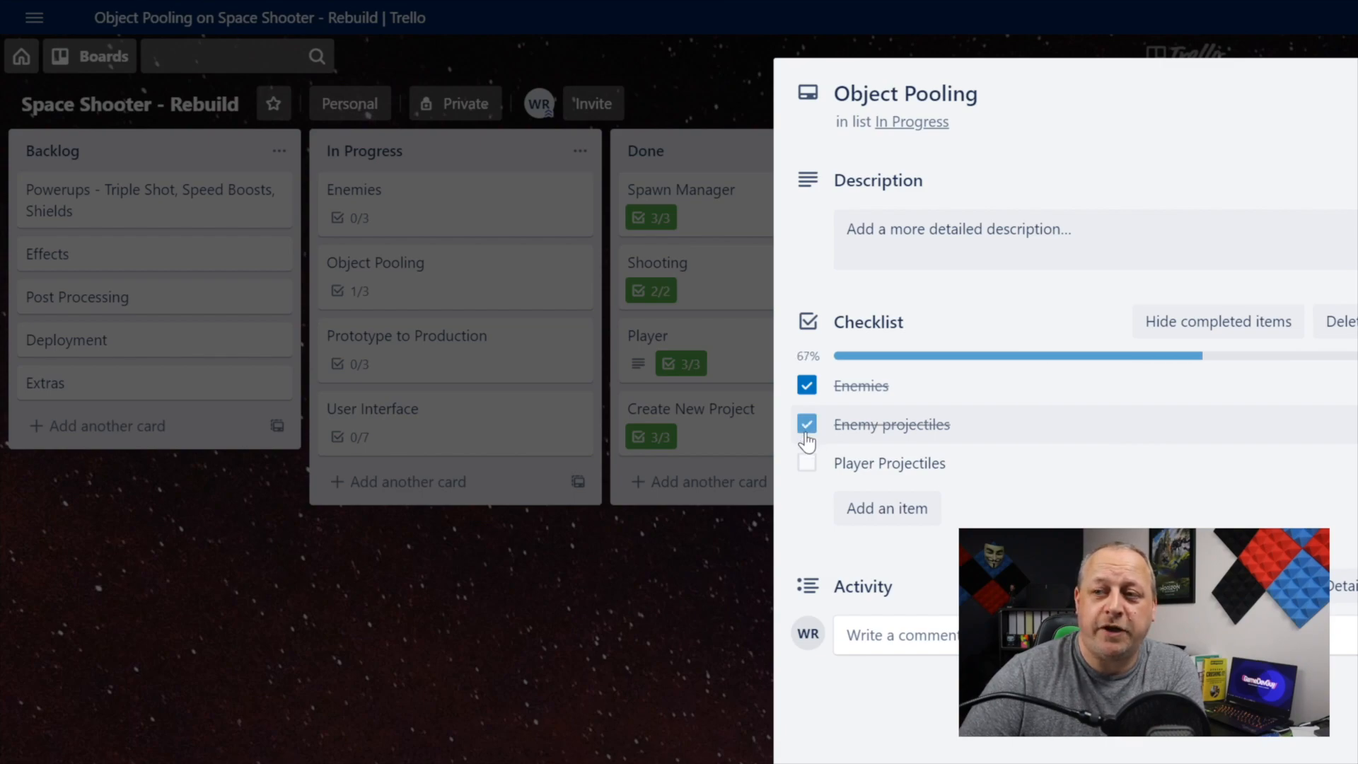
left_click(807, 464)
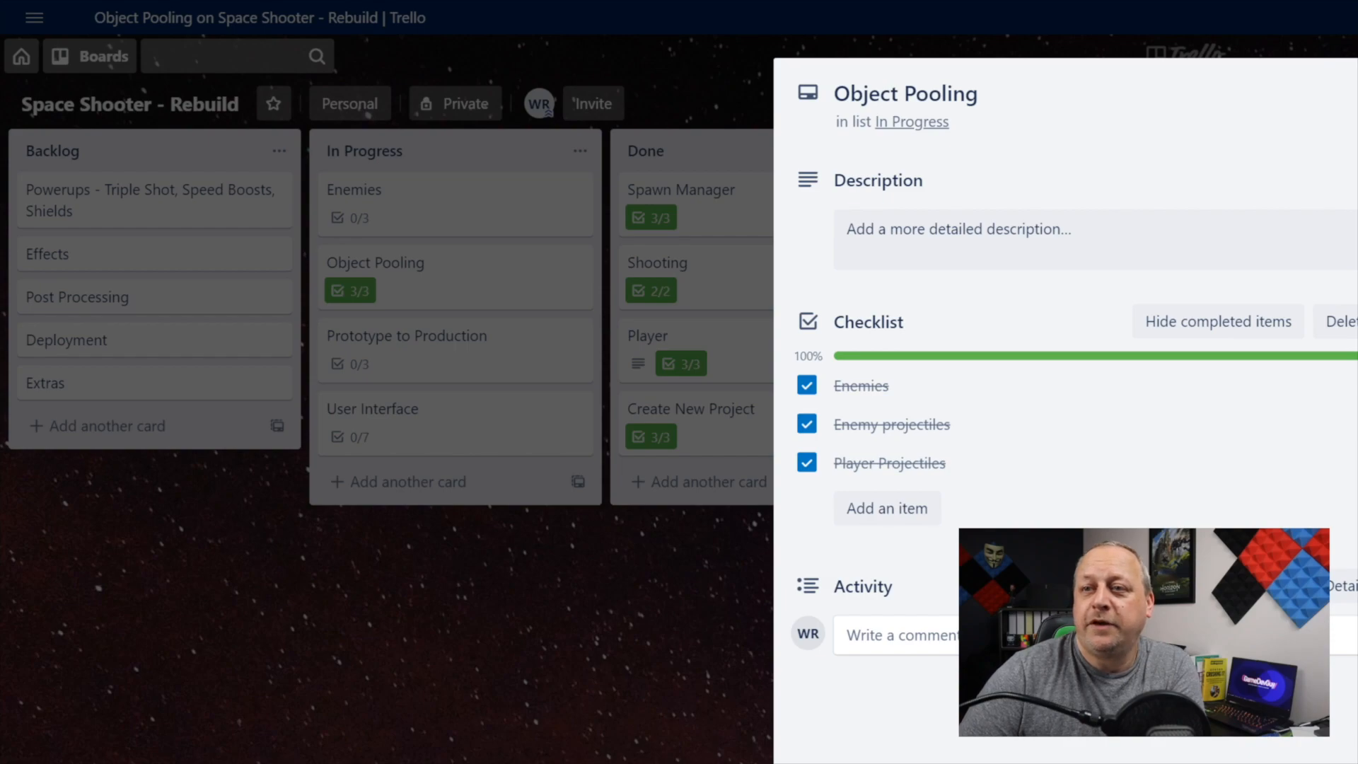
left_click(1357, 88)
left_click_drag(474, 286, 778, 201)
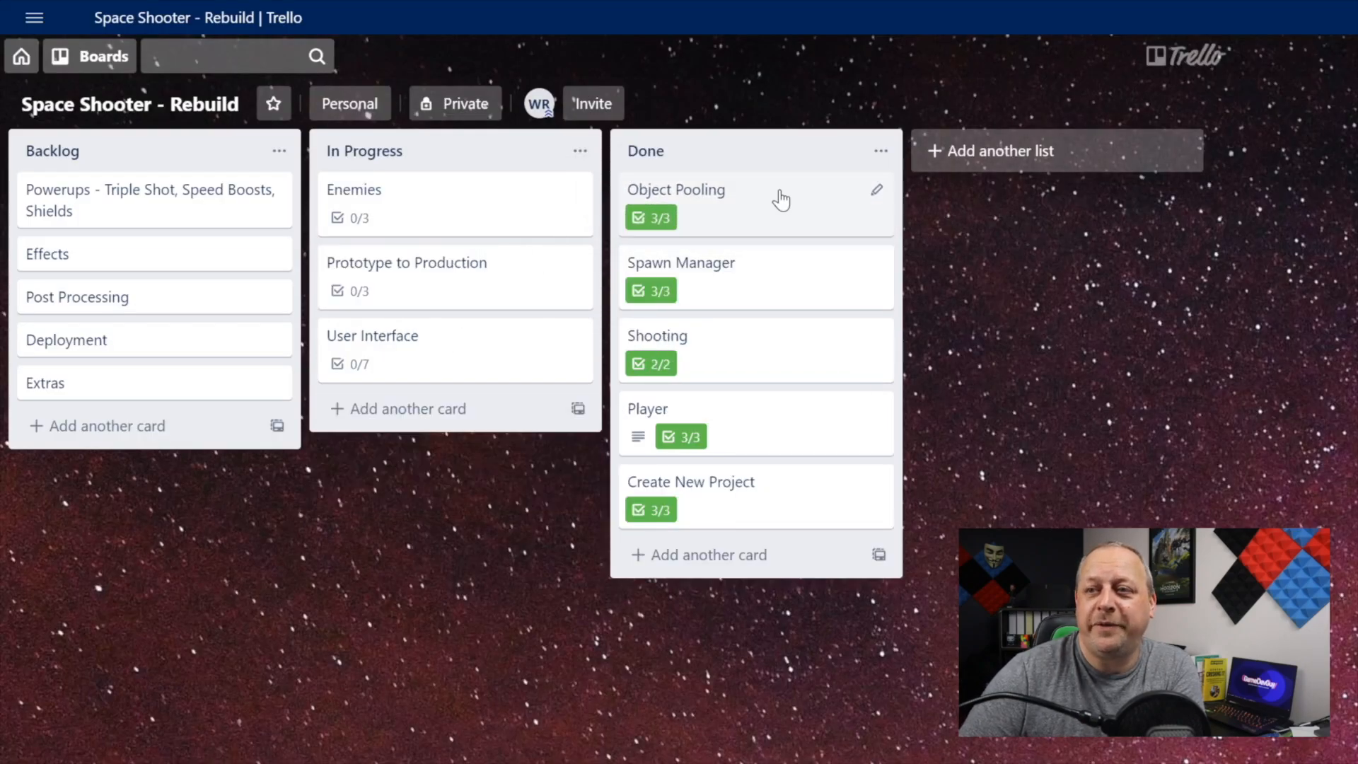
Step: Open the Enemies card in Trello, switch to Unity, run the Game scene and pause it with the first enemy row in view
left_click(448, 215)
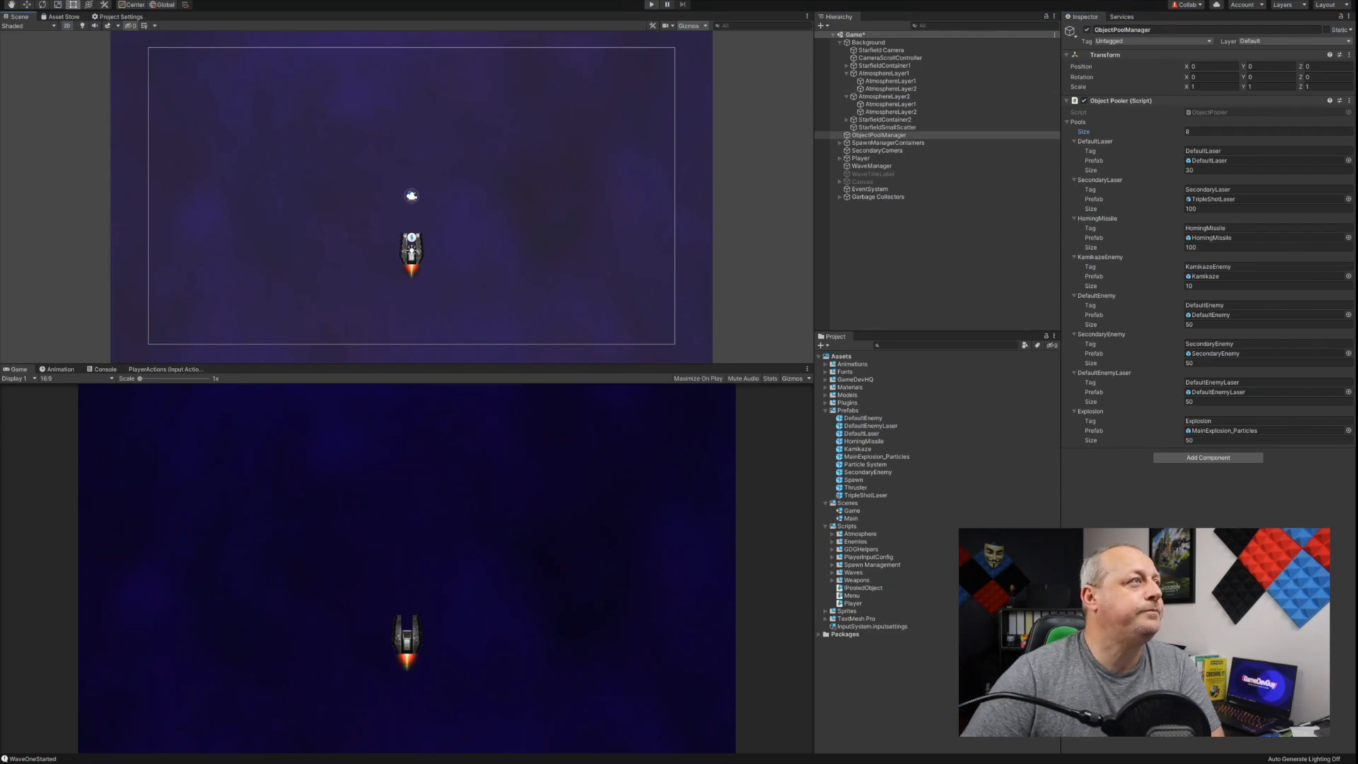
key("ctrl+p")
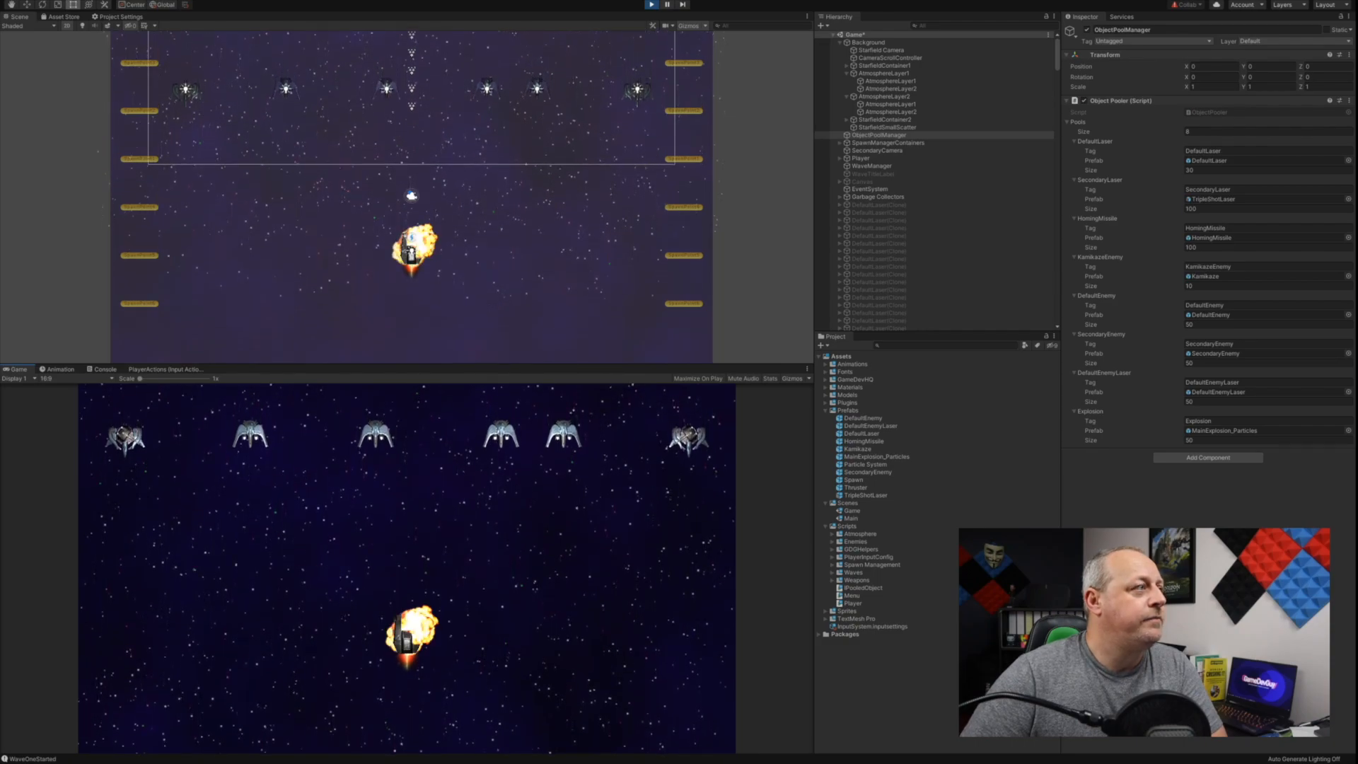
key("ctrl+shift+p")
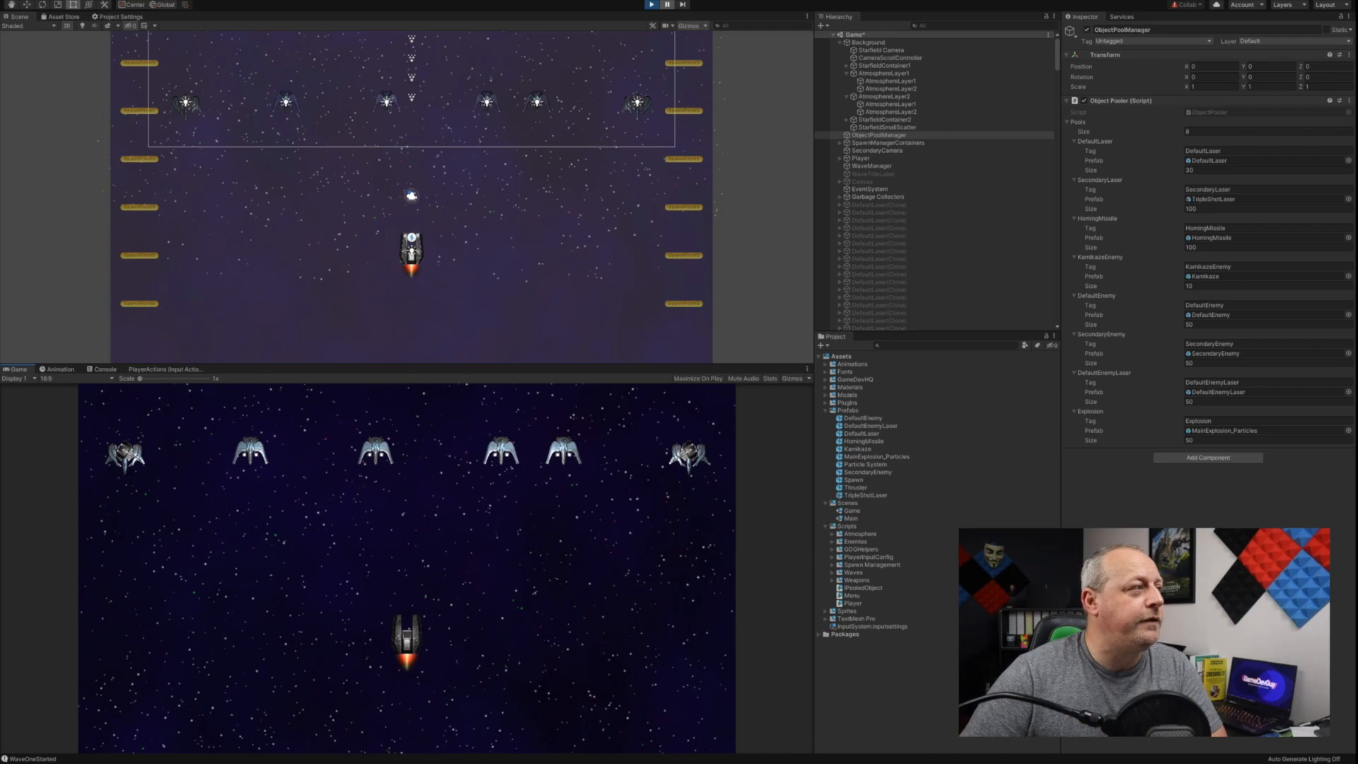
Step: Select a default enemy ship and a secondary enemy ship in the paused scene to inspect their pooled clones in the hierarchy
left_click(386, 104)
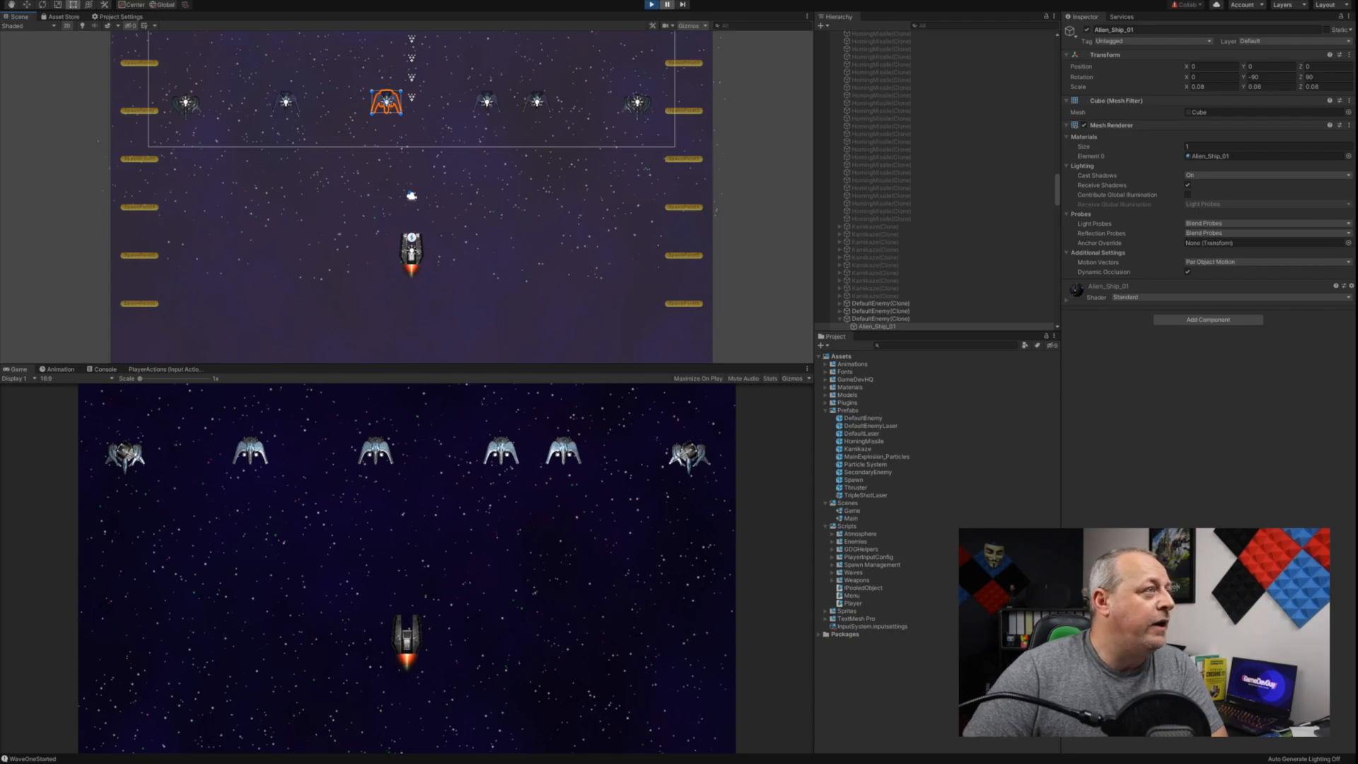
left_click(368, 163)
left_click(368, 163)
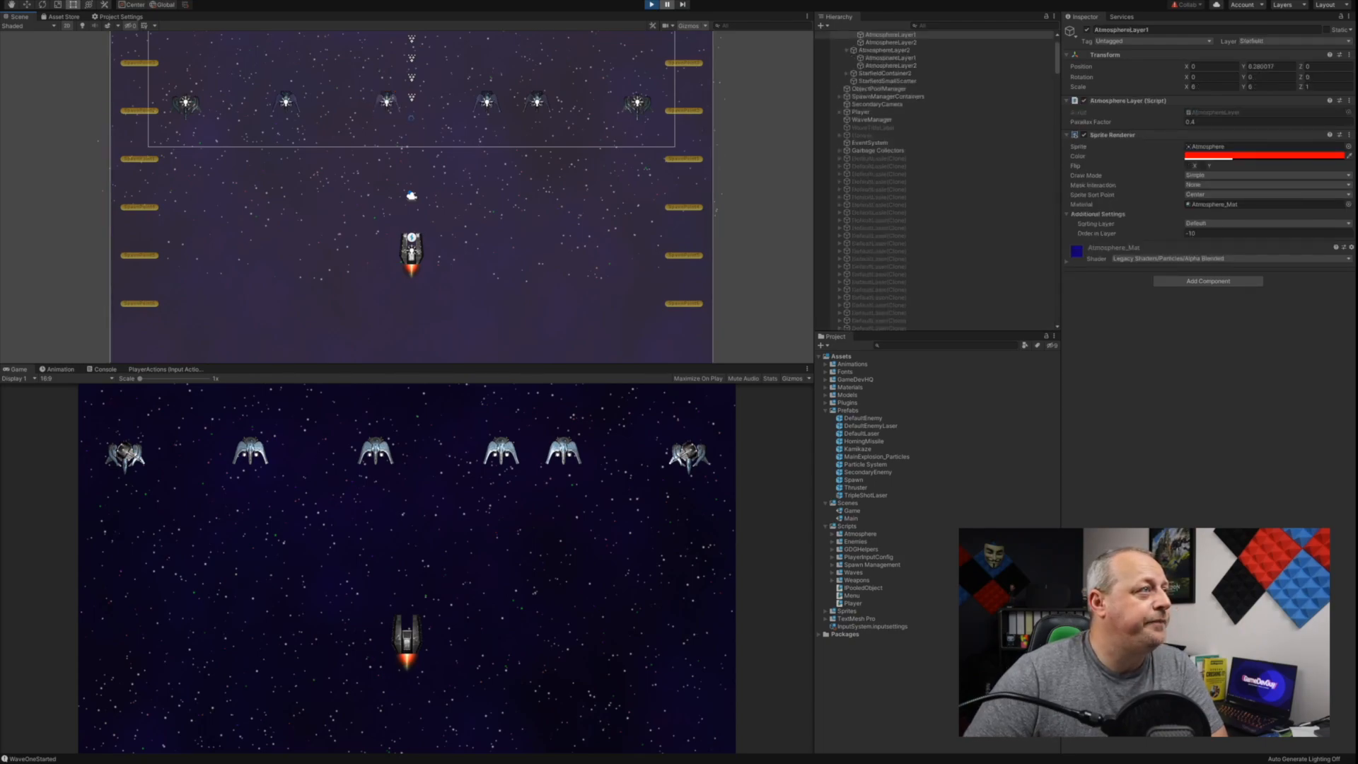
left_click(638, 102)
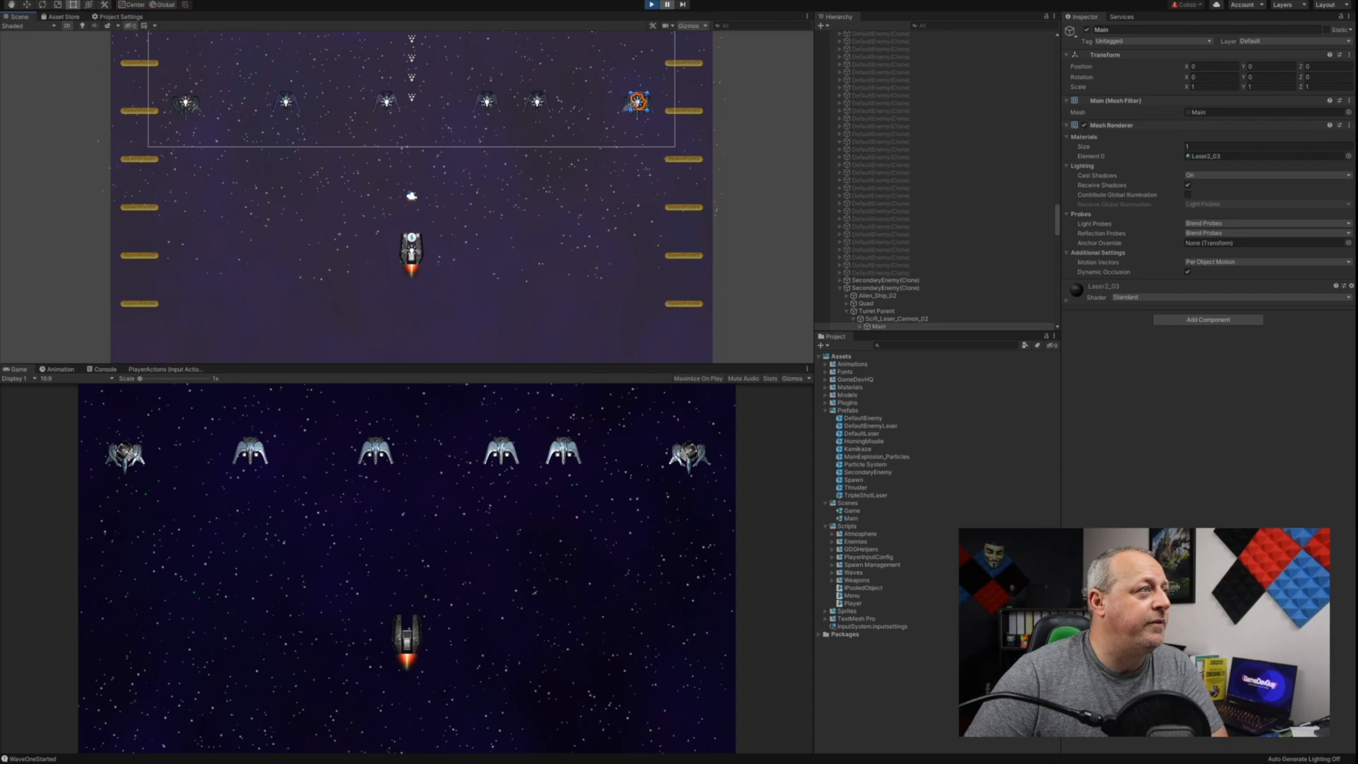
left_click(638, 103)
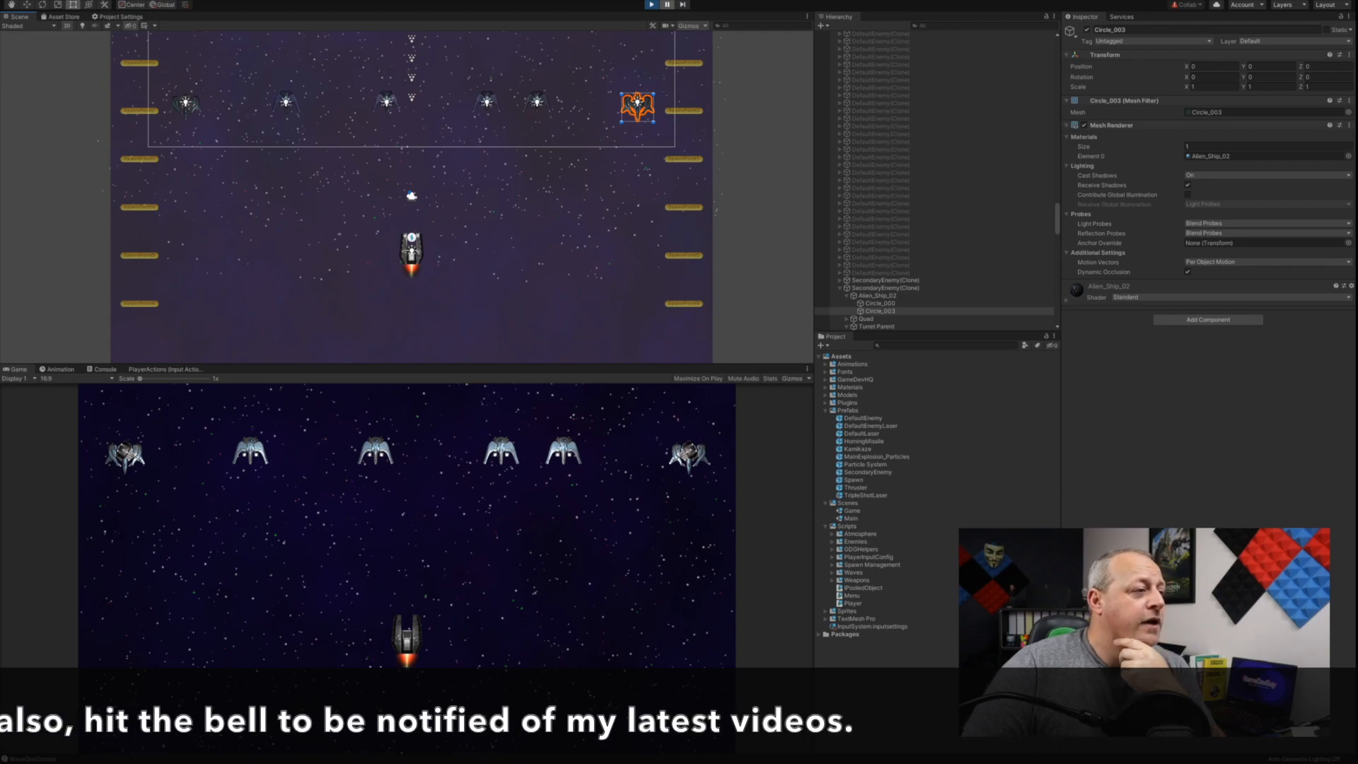
Step: Select the Garbage Collectors object in the hierarchy and examine its collider bounds around the whole play area
scroll(935, 247, "up", 10)
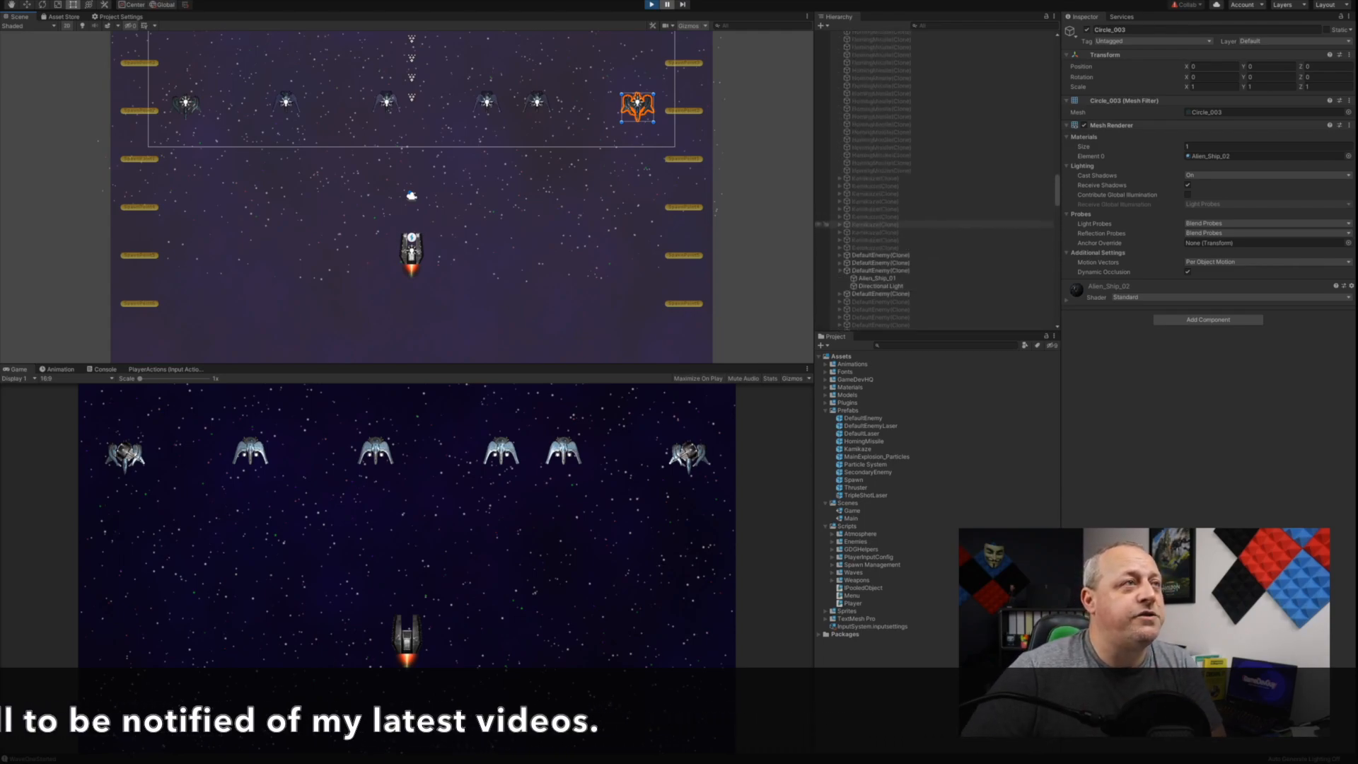
scroll(935, 227, "up", 10)
scroll(935, 226, "up", 4)
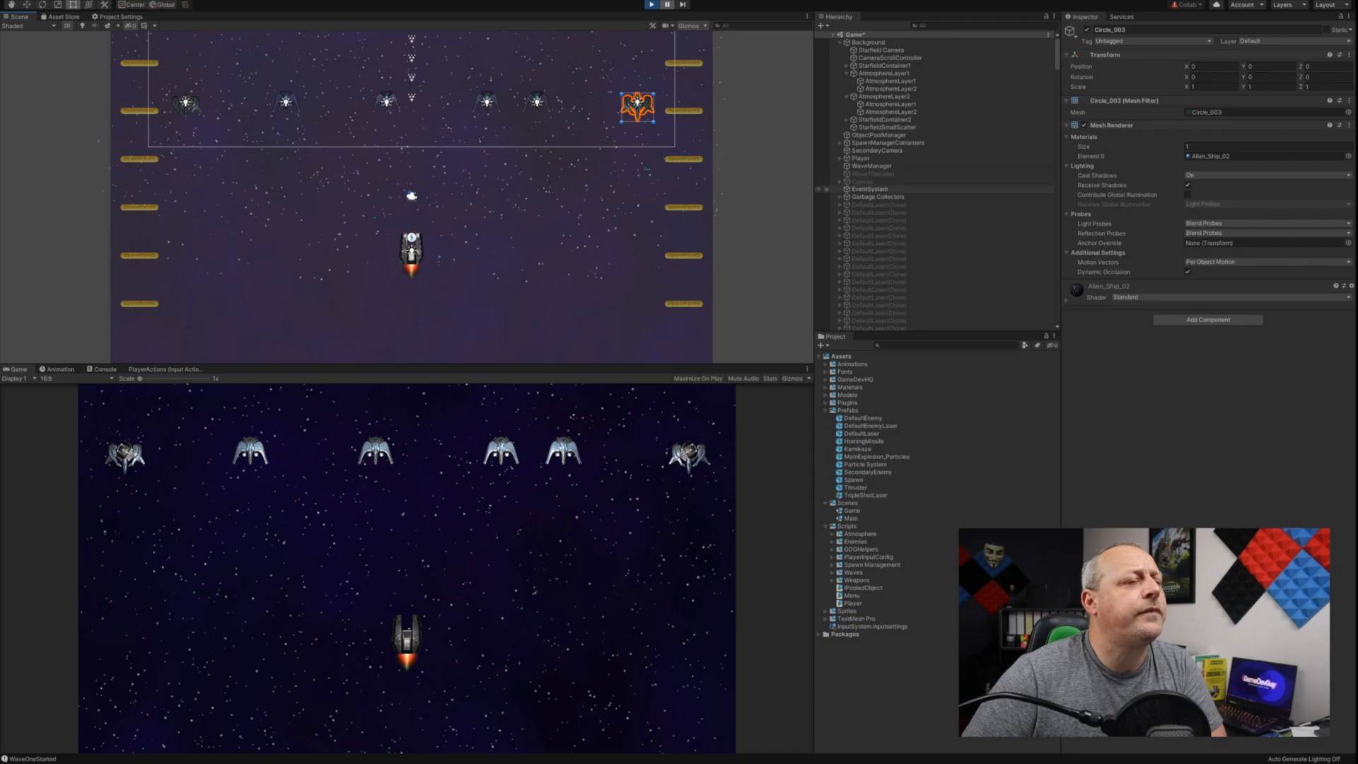
left_click(877, 196)
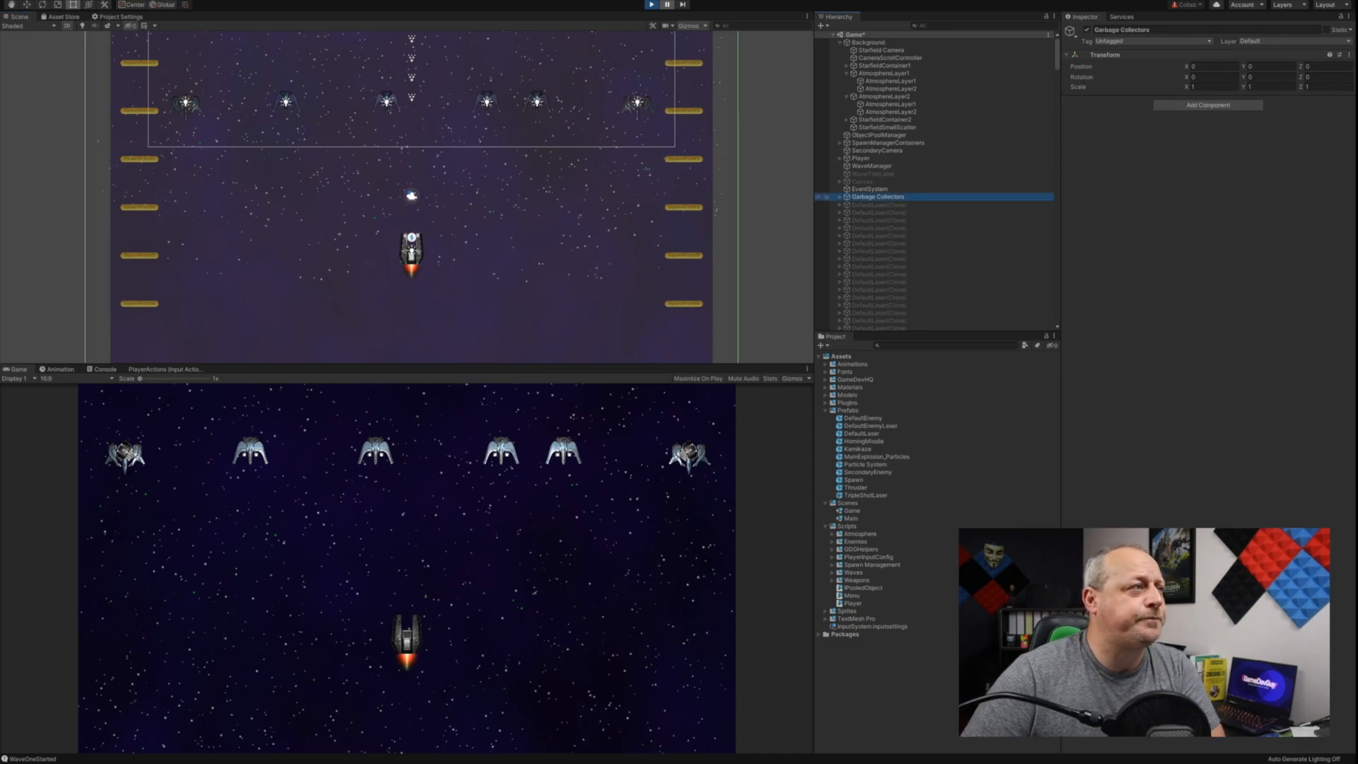
scroll(571, 204, "down", 8)
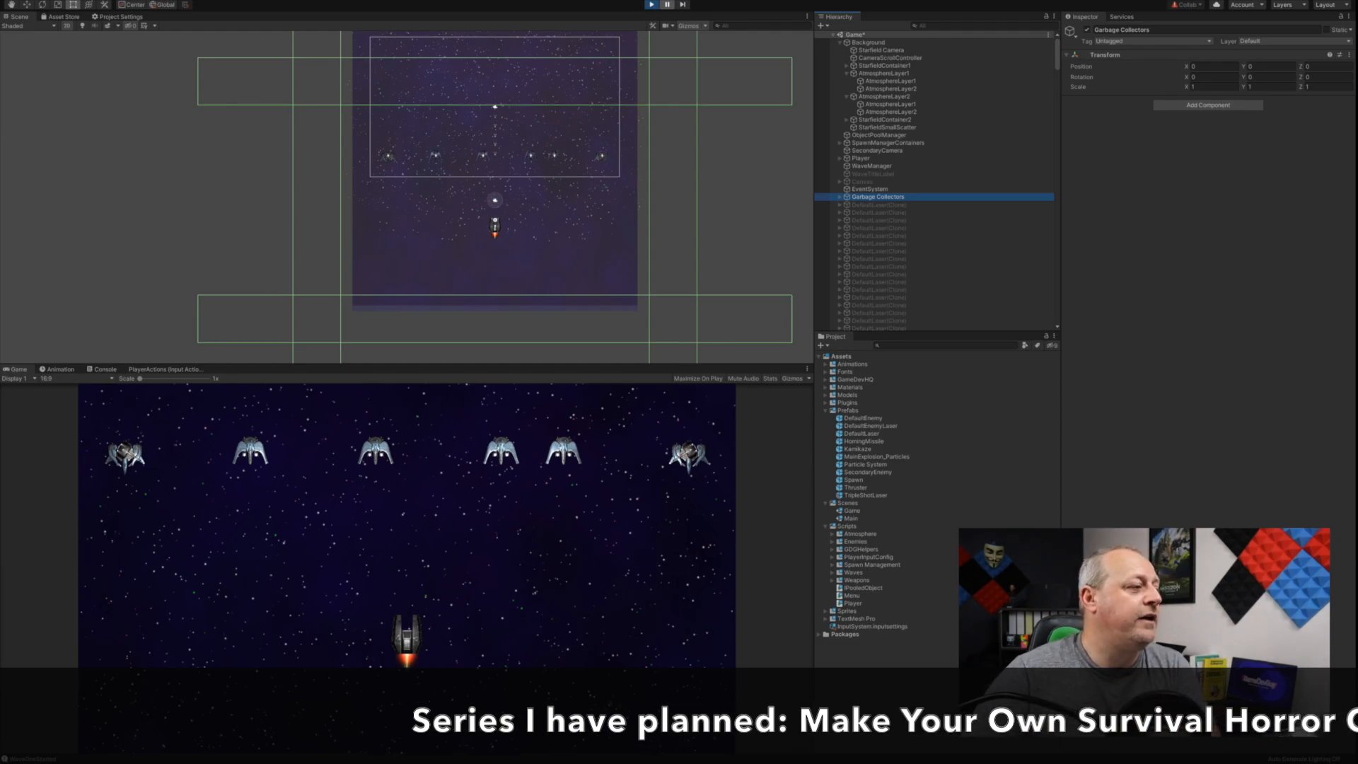
Step: Resume the paused game, play against the incoming enemies, and stop Play mode
left_click(667, 4)
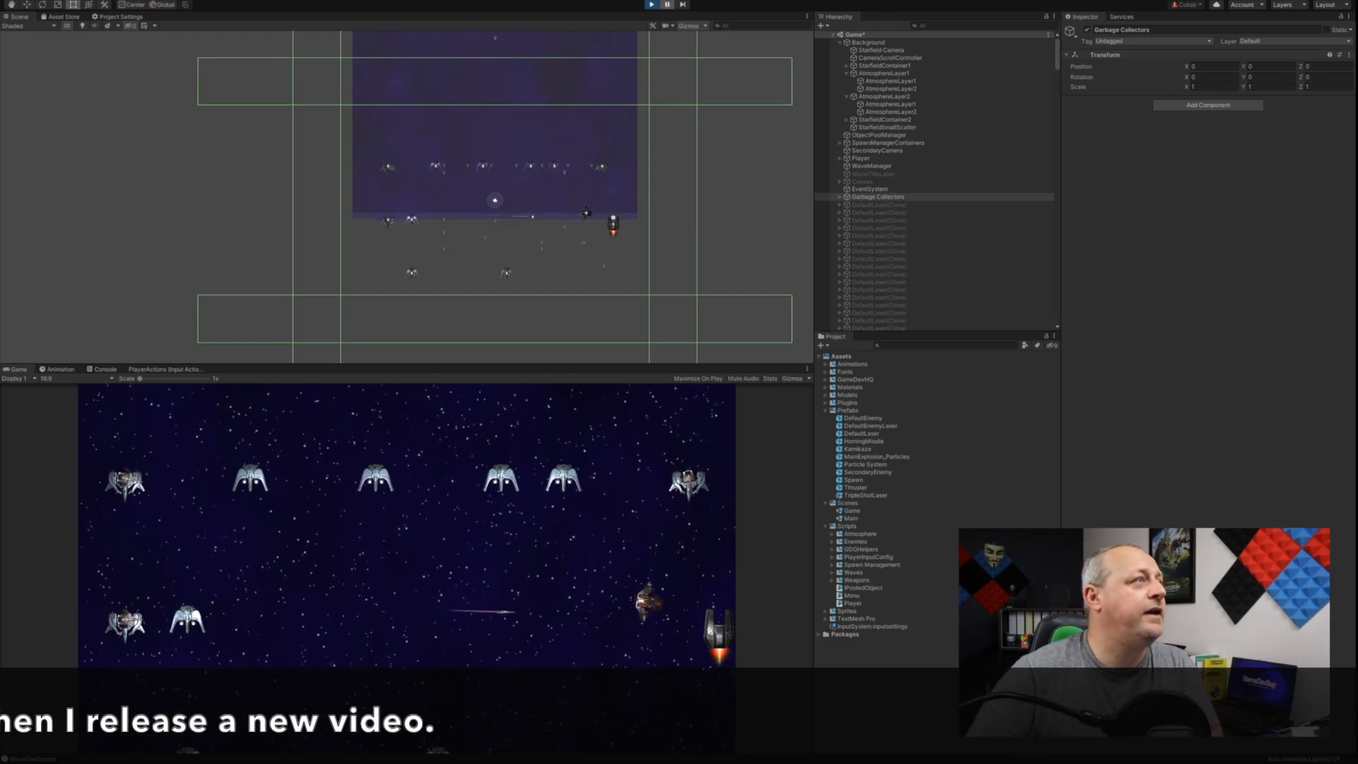
key("ctrl+p")
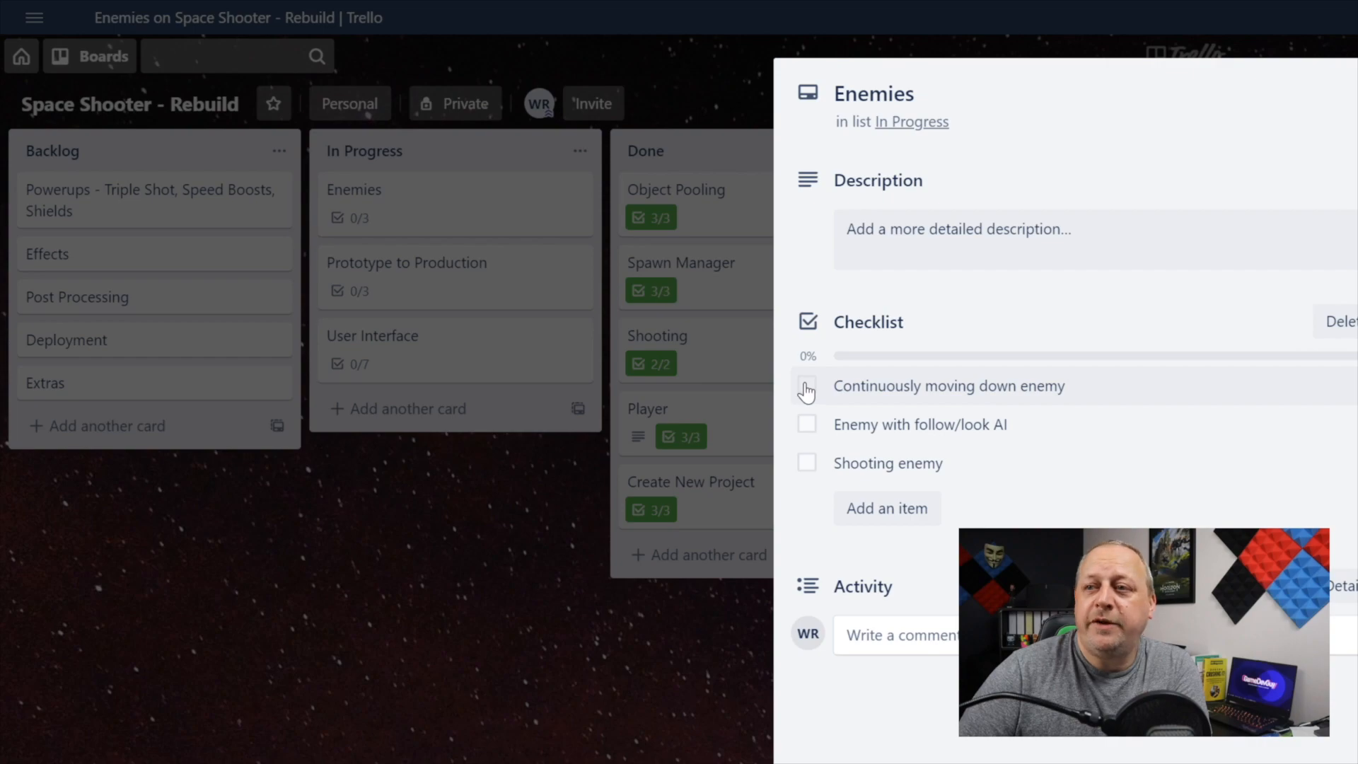
Step: In Trello, complete Continuously moving down enemy, Enemy with follow/look AI and Shooting enemy on the Enemies card, and move it to Done
left_click(808, 387)
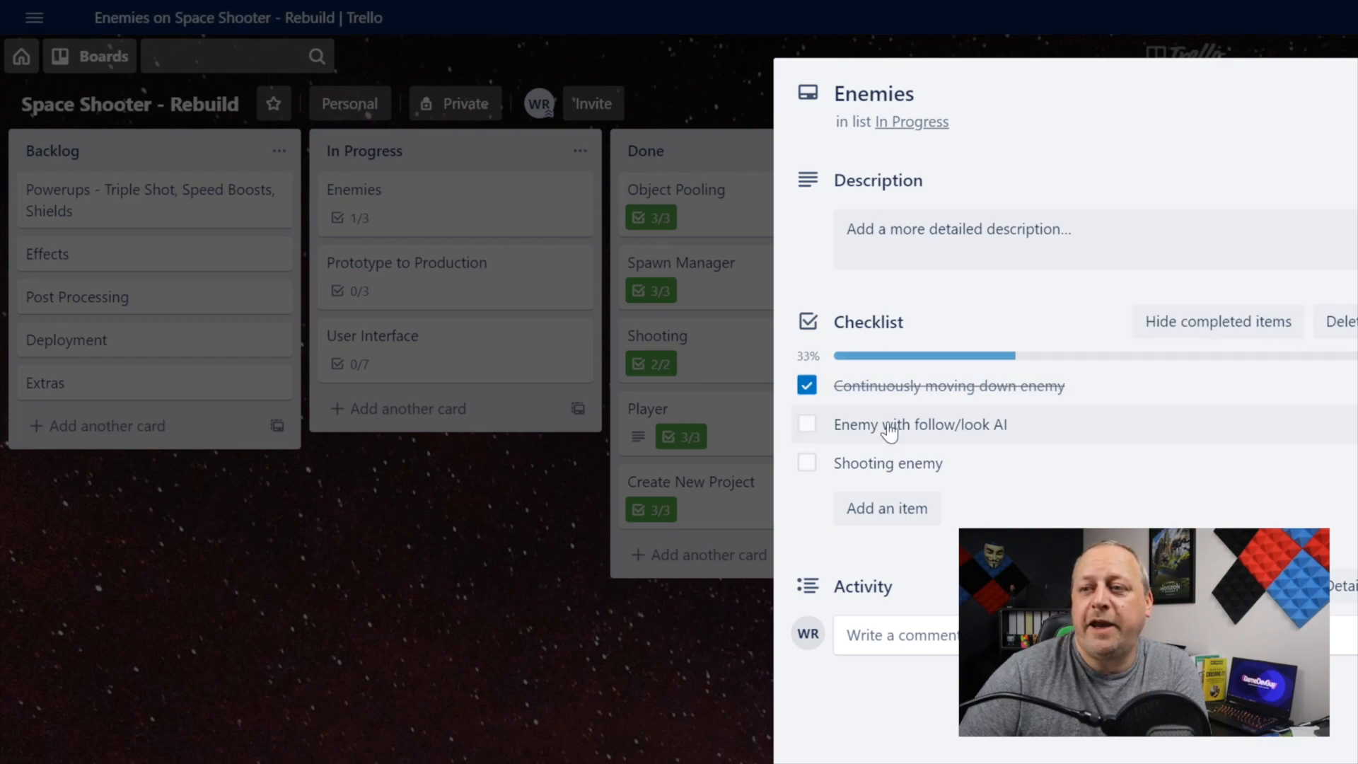
left_click(806, 424)
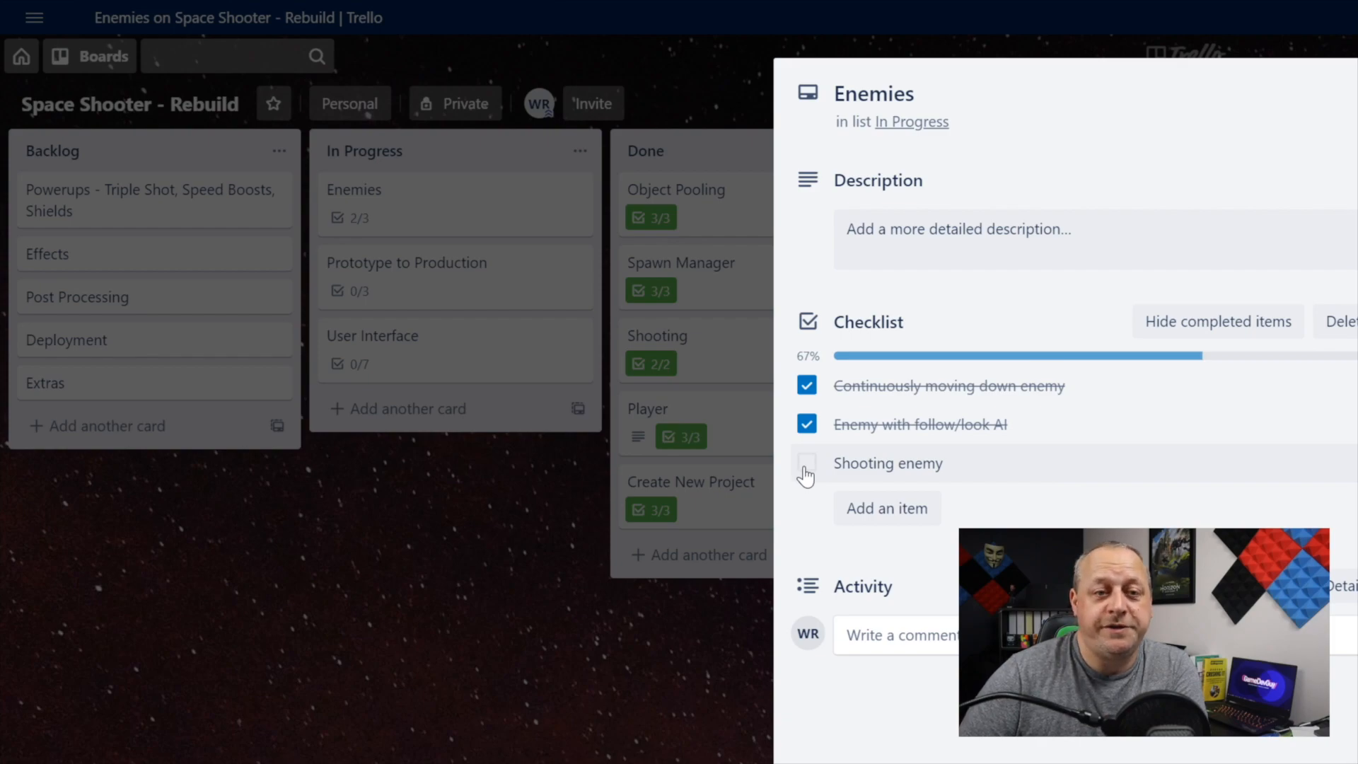
left_click(806, 465)
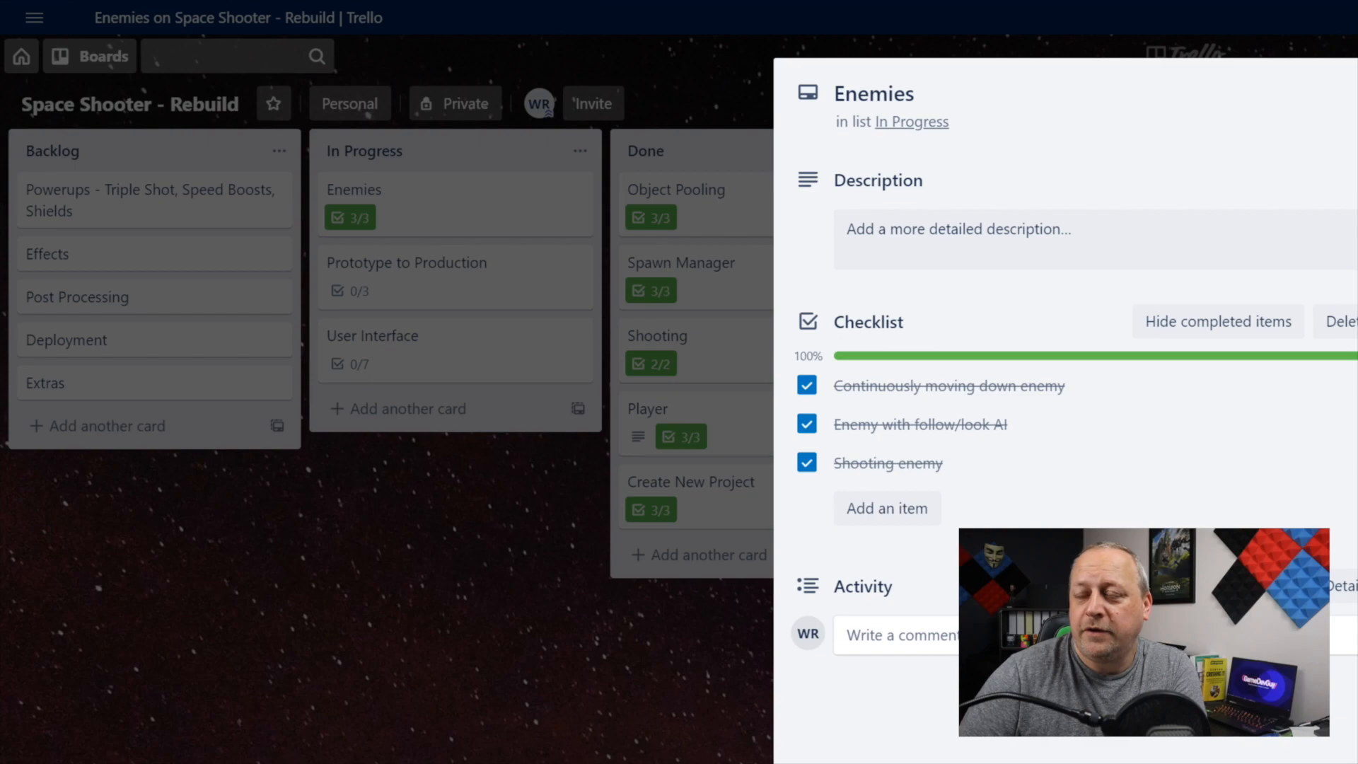
key("Escape")
left_click_drag(452, 221, 749, 225)
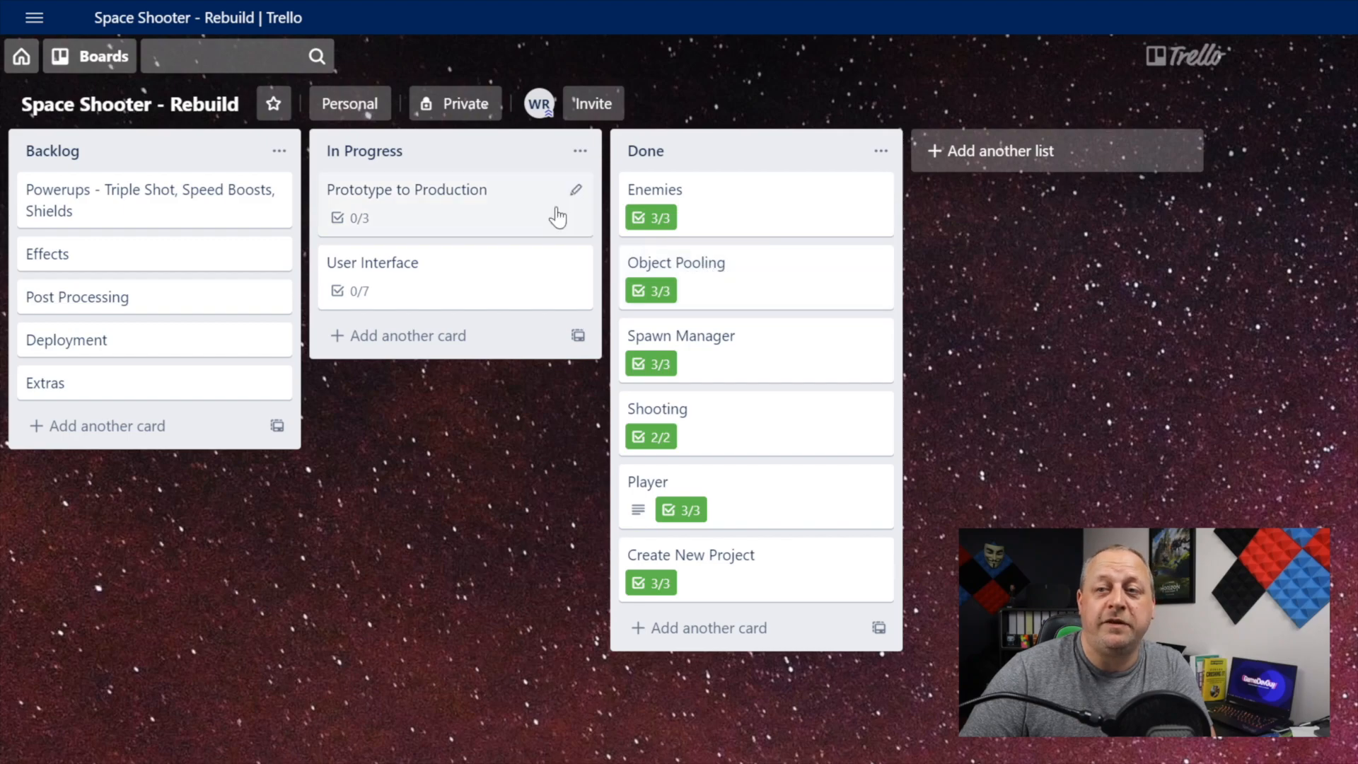
Step: Open the Prototype to Production card in Trello, switch to Unity and open the DefaultEnemy prefab for editing
left_click(448, 207)
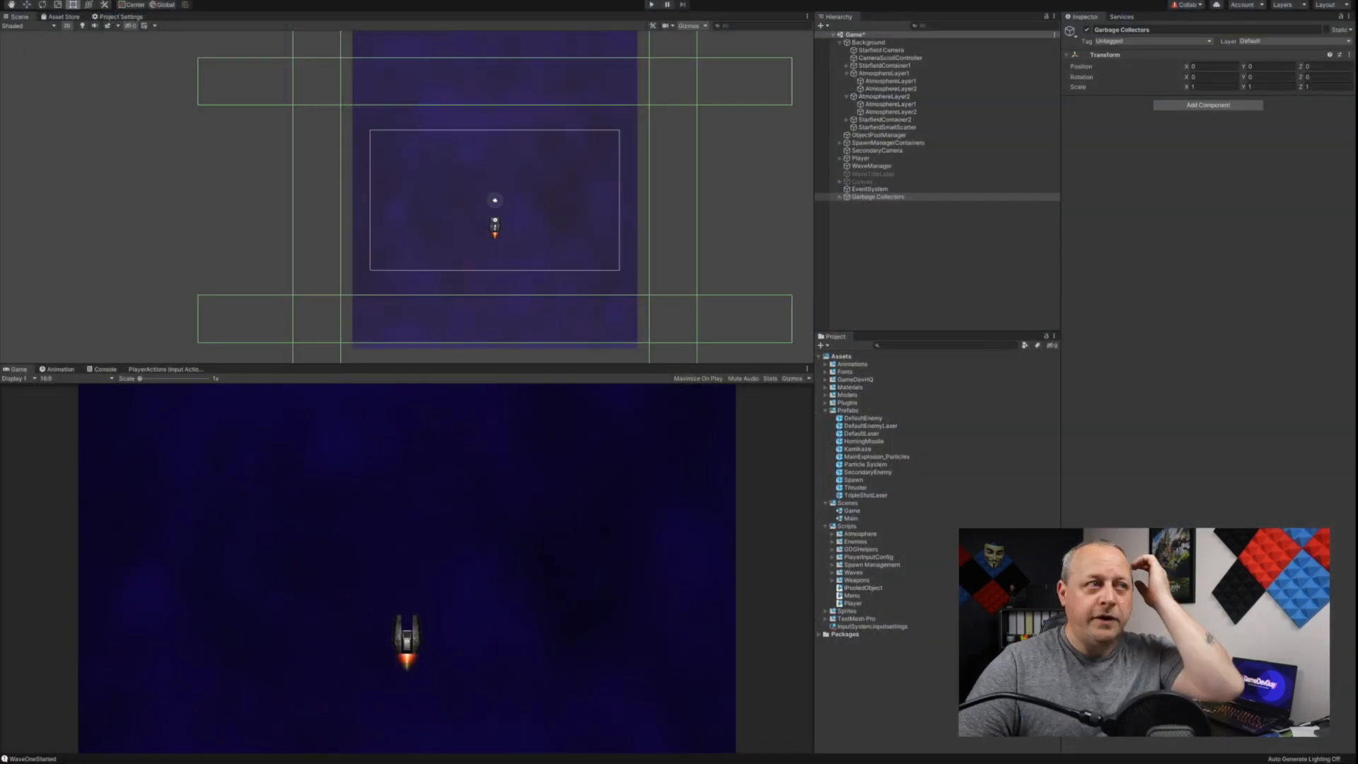
left_click(877, 197)
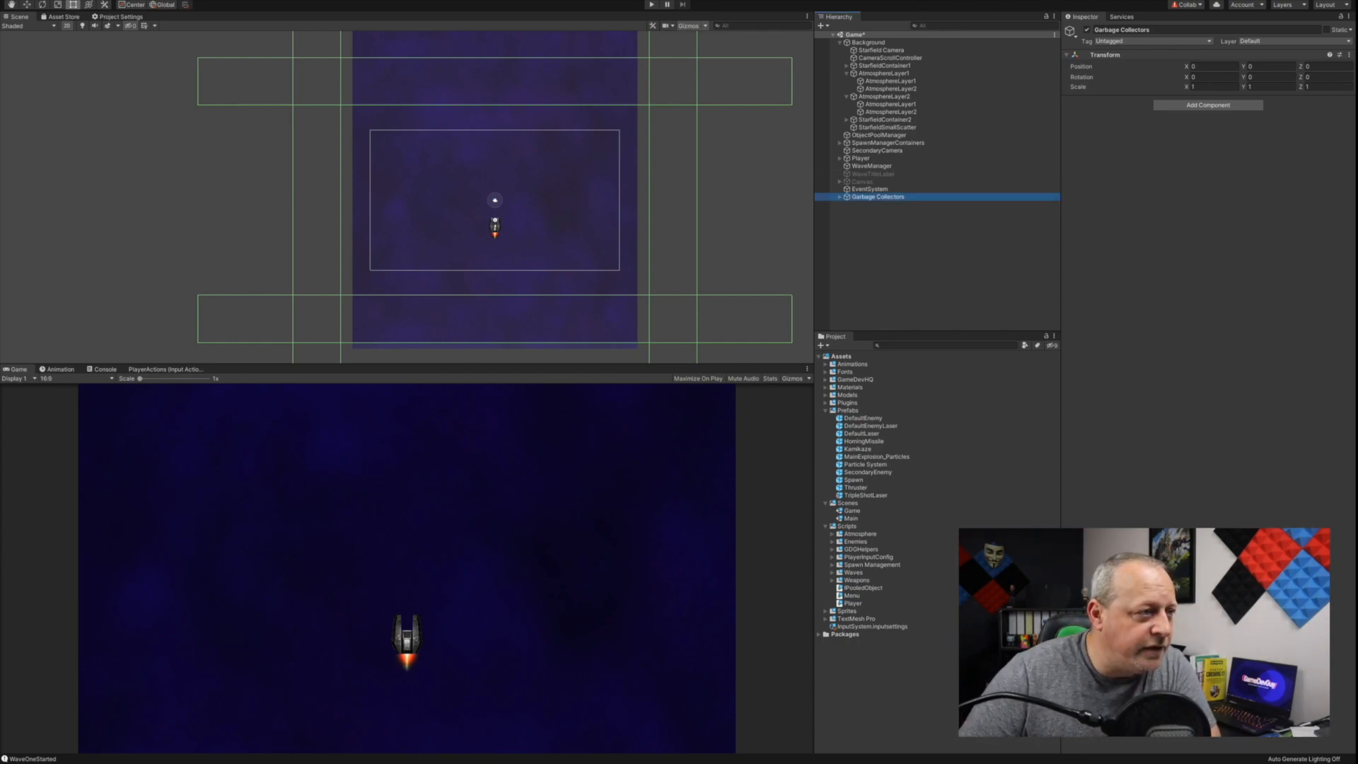
double_click(863, 418)
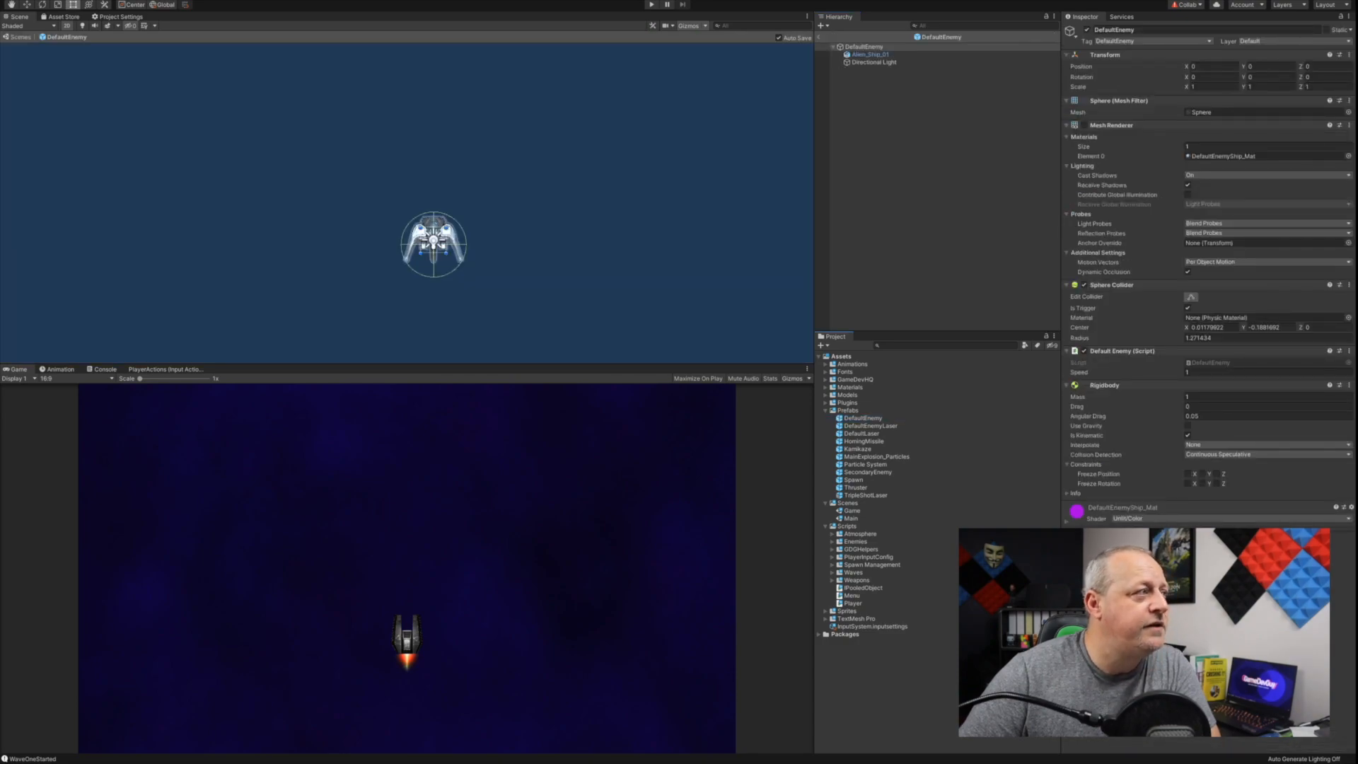
Step: Examine the DefaultEnemy prefab's alien ship model up close and as a whole within its sphere collider
scroll(442, 222, "up", 15)
scroll(442, 222, "down", 4)
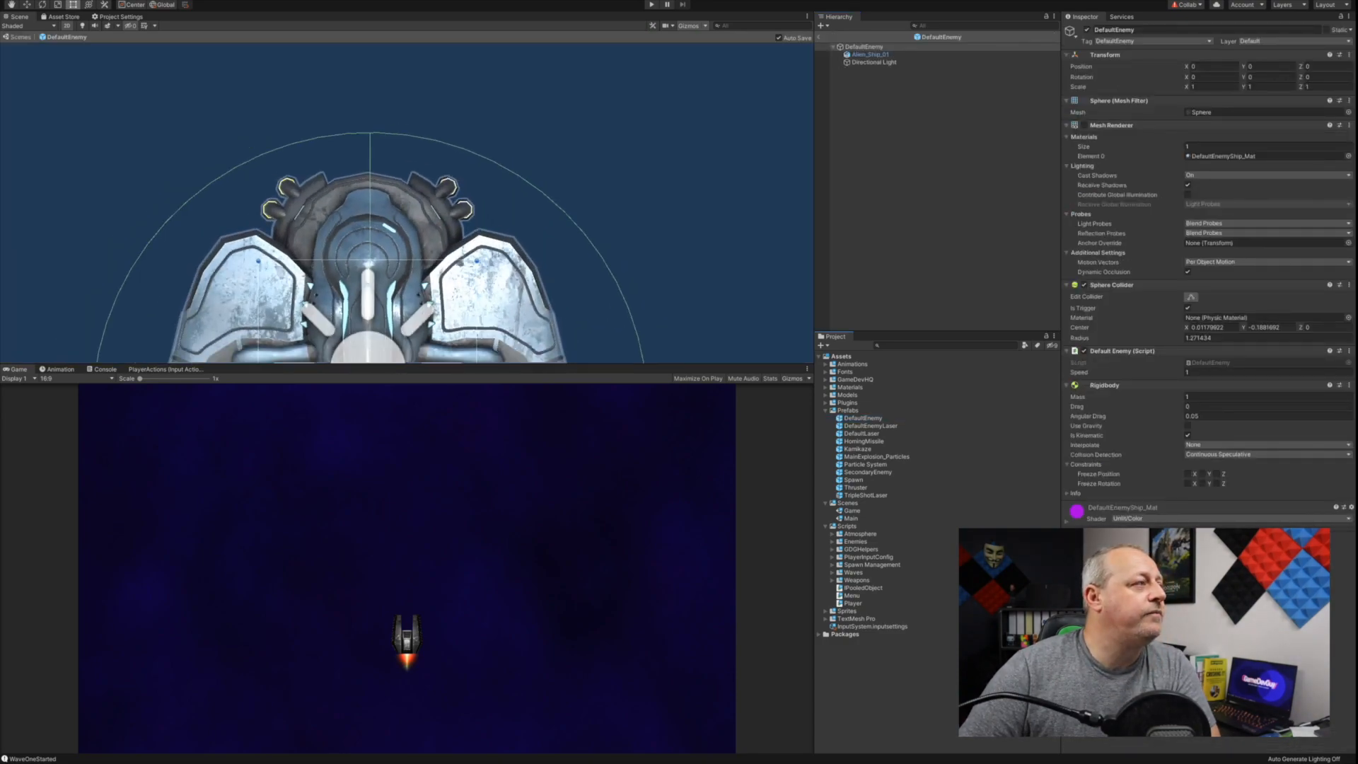
scroll(442, 222, "down", 2)
middle_click_drag(442, 222, 503, 91)
scroll(506, 100, "down", 1)
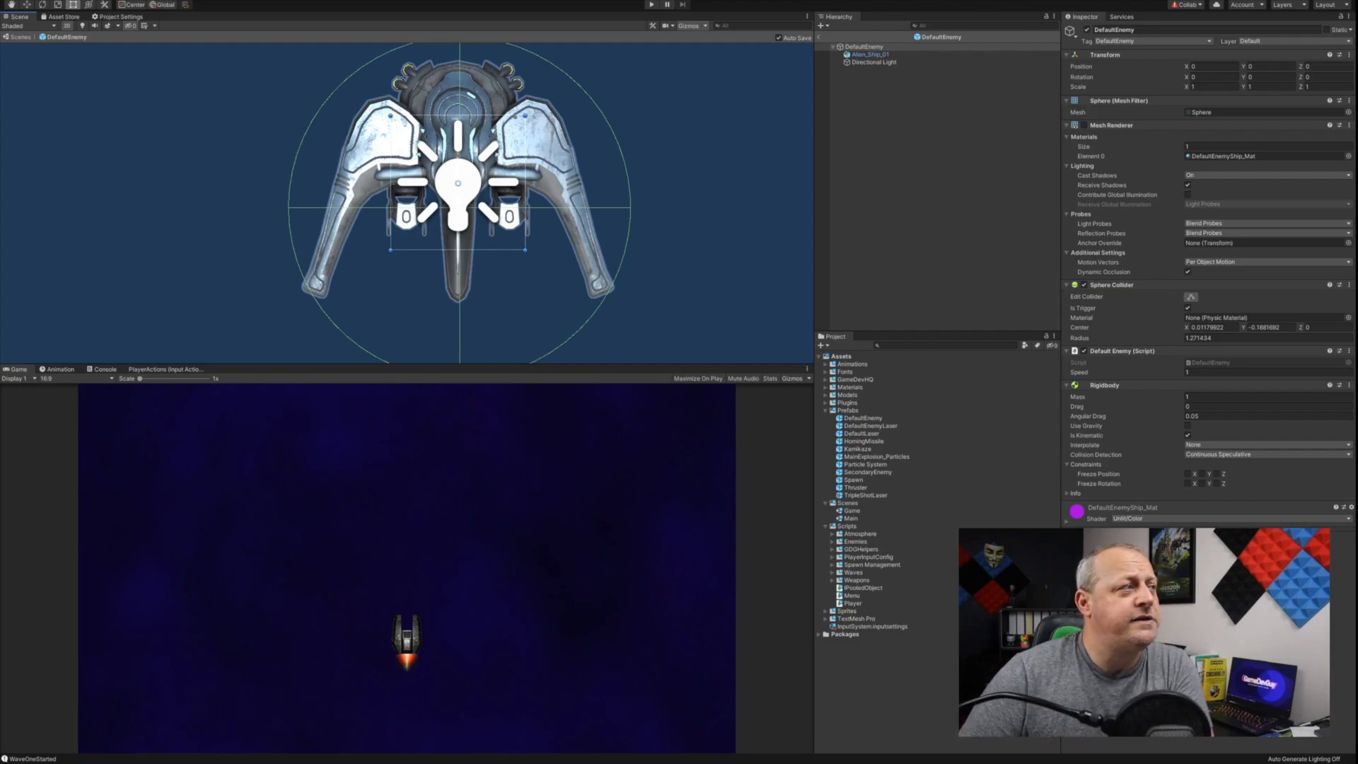
scroll(559, 174, "up", 6)
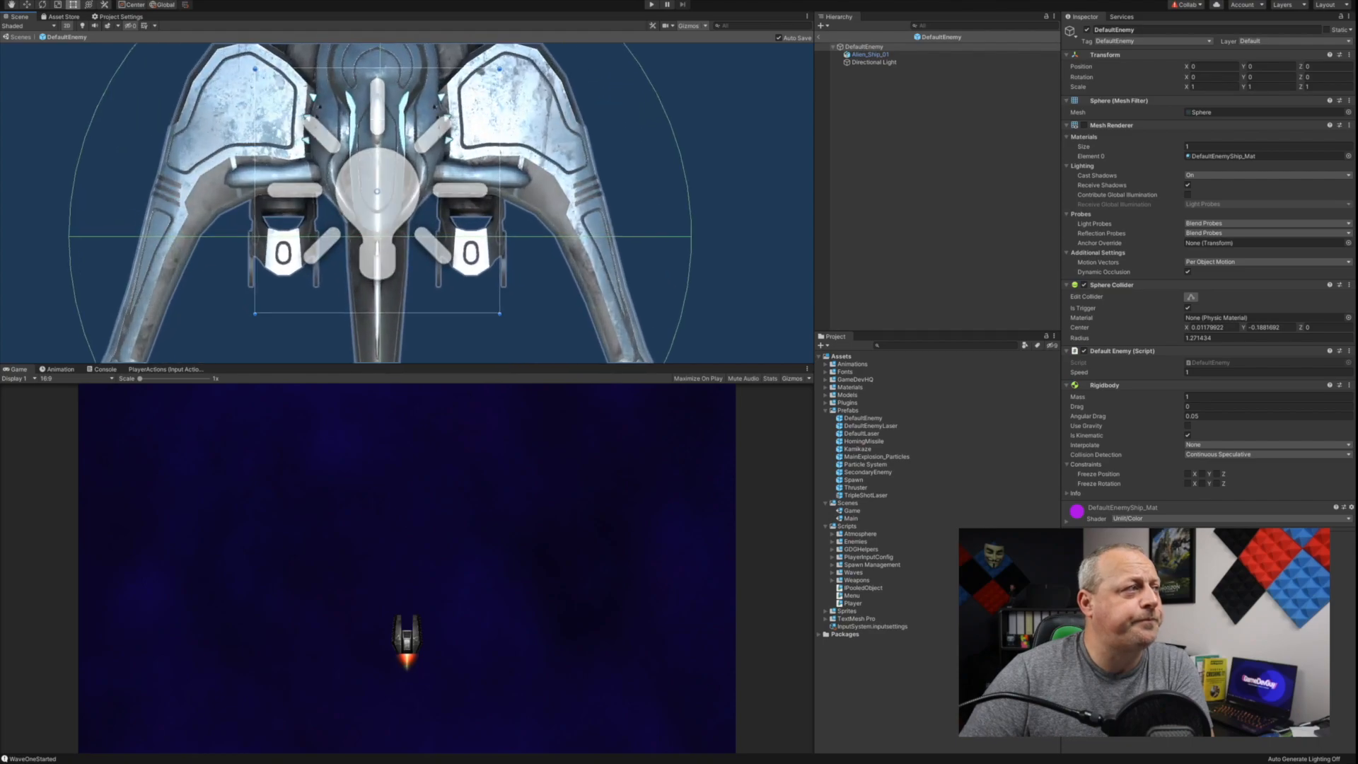
scroll(559, 174, "down", 6)
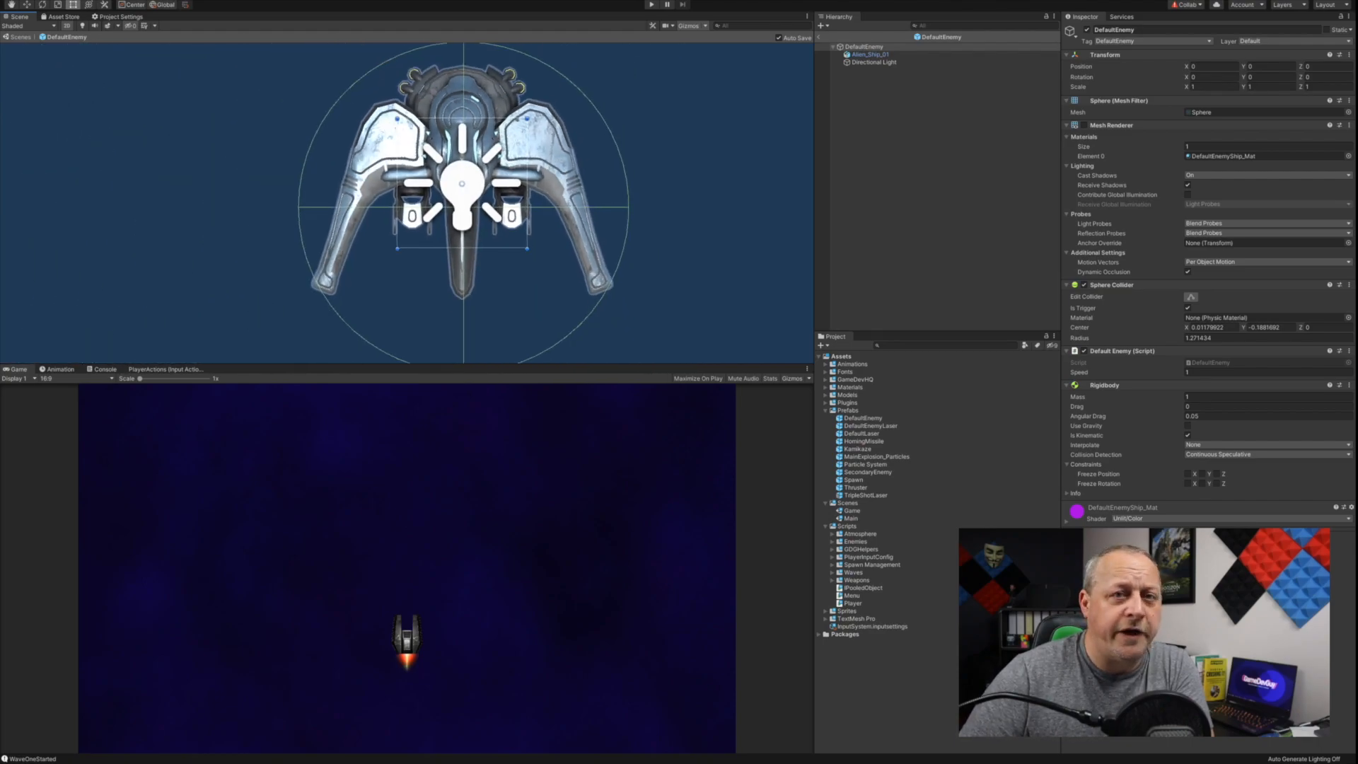
Step: Open the Kamikaze prefab and the SecondaryEnemy prefab in turn to examine their ship models up close
double_click(857, 448)
scroll(451, 204, "up", 3)
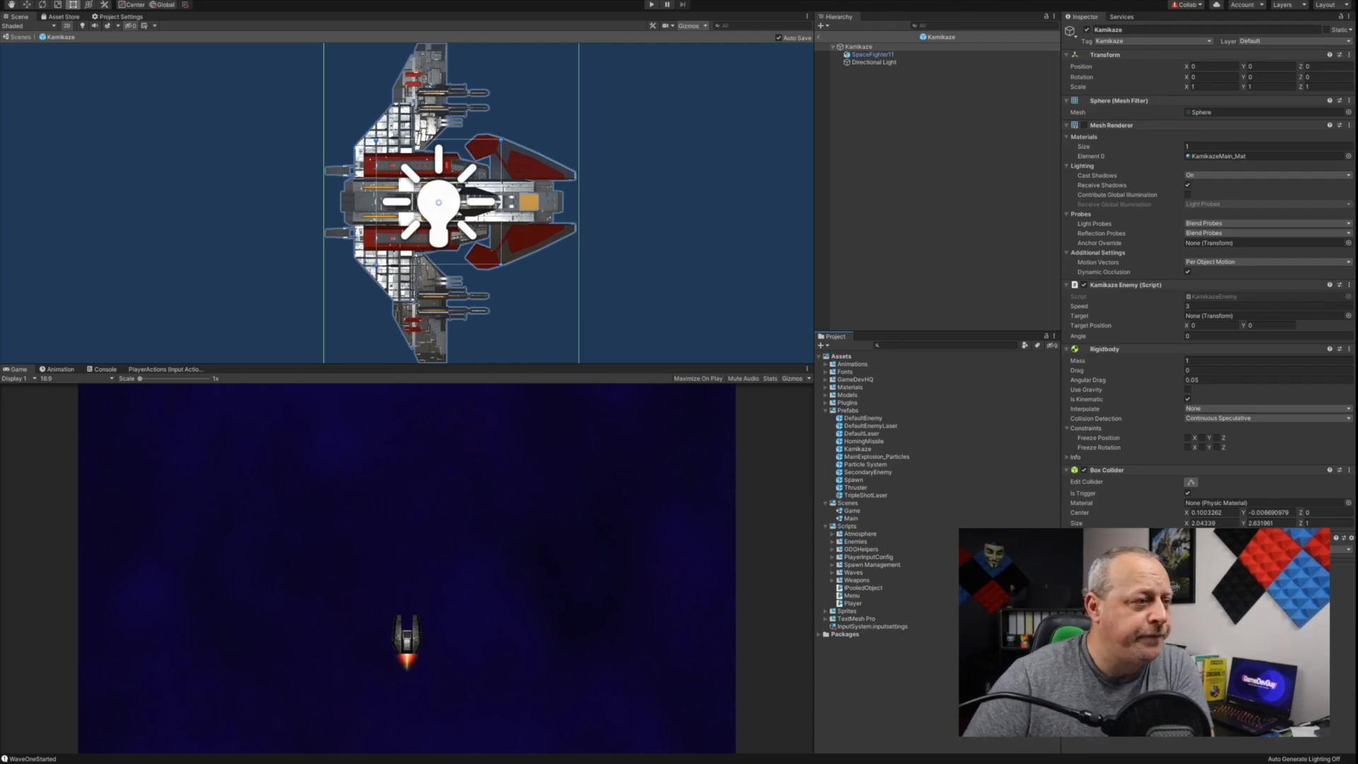
double_click(868, 472)
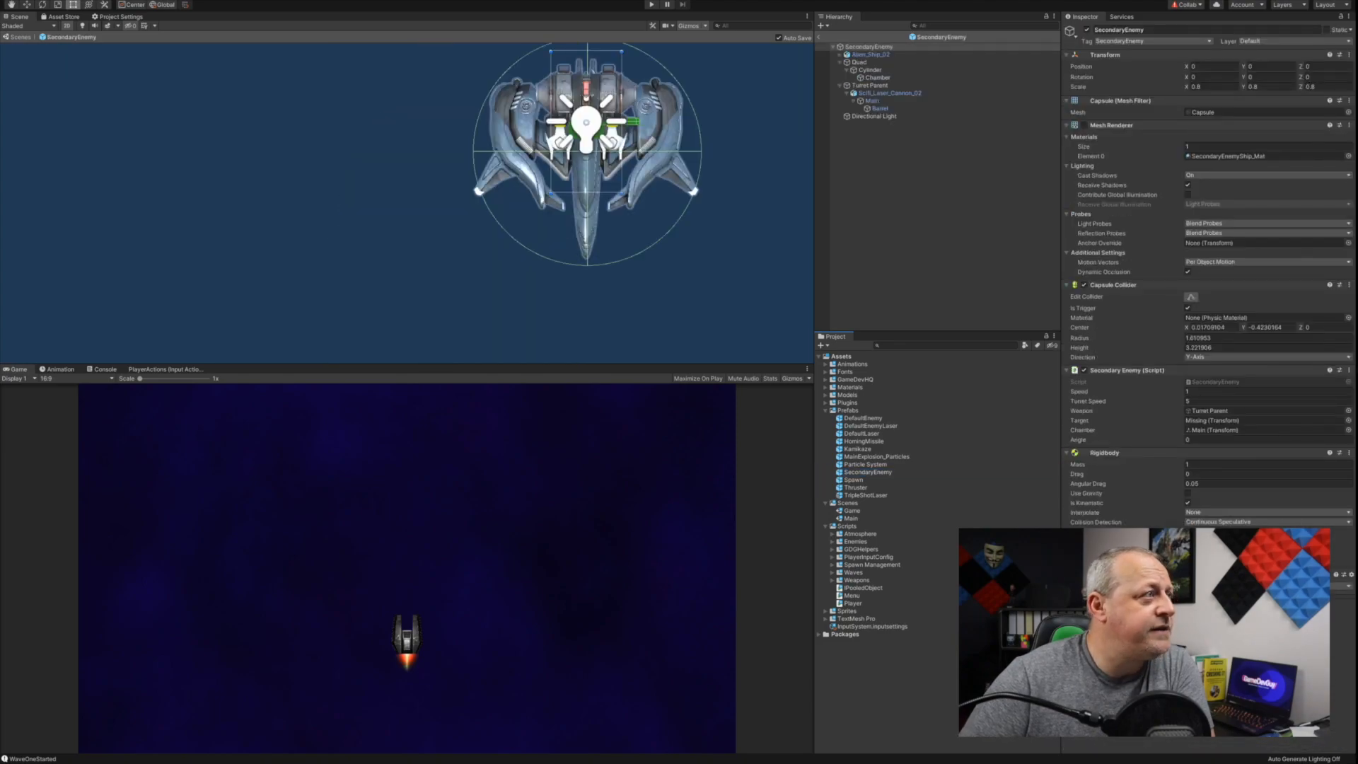
middle_click_drag(587, 151, 545, 191)
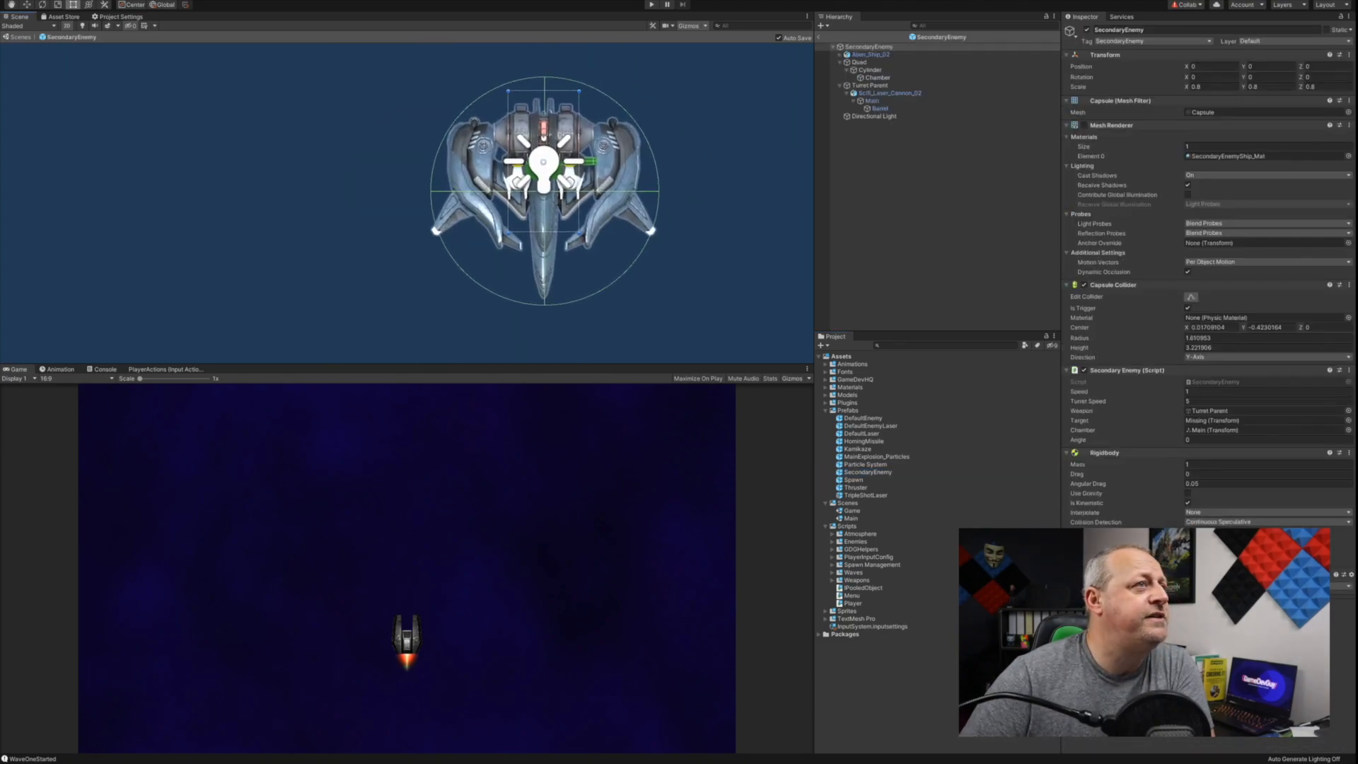
Step: Inspect the SecondaryEnemy's alien ship model and its laser cannon, and return to the Game scene
left_click(614, 172)
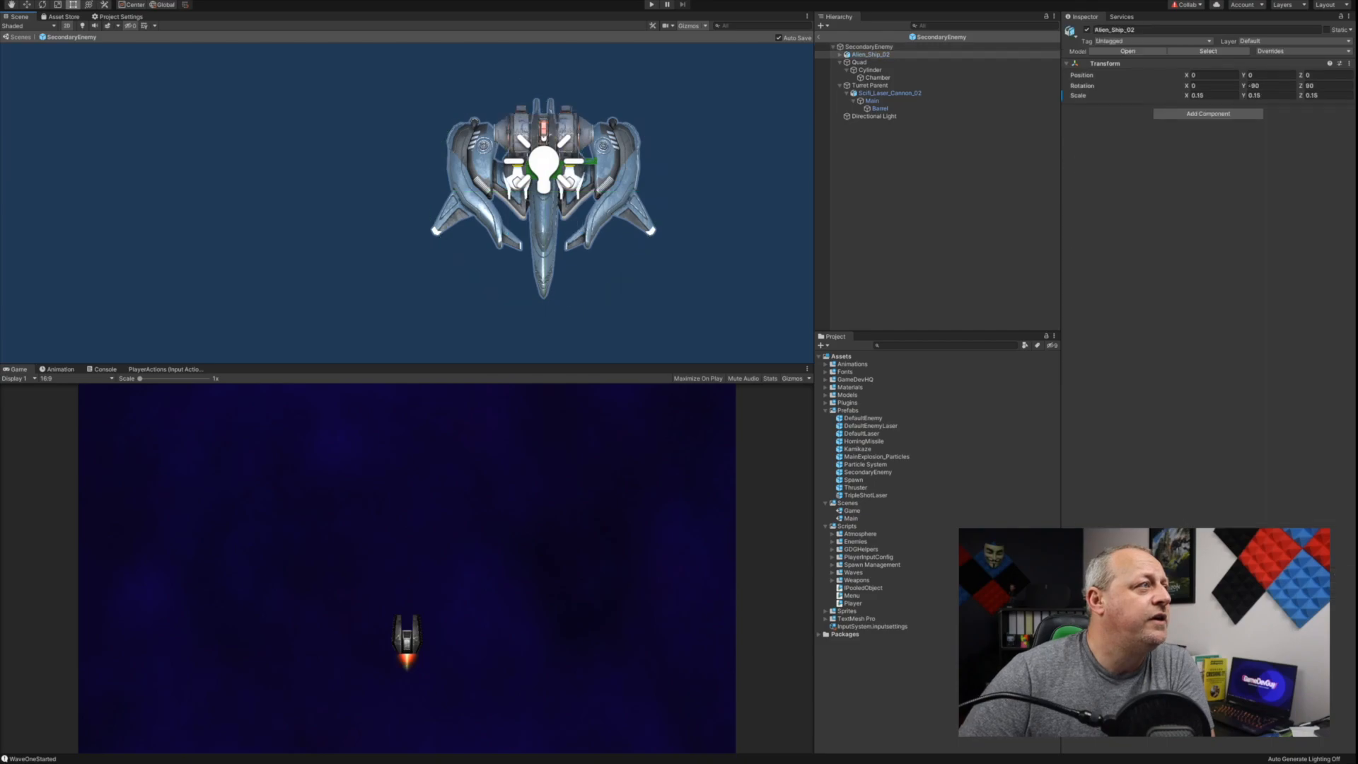
left_click(570, 153)
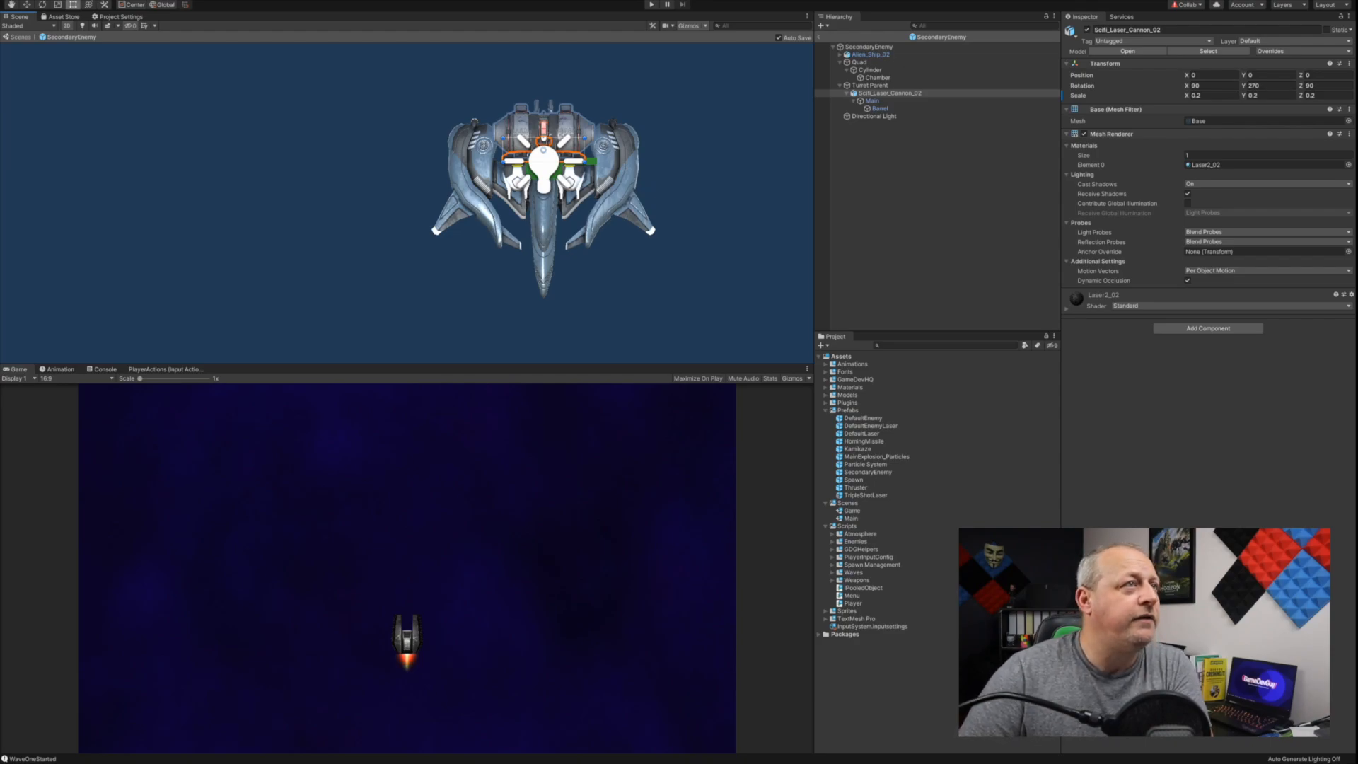
left_click(926, 191)
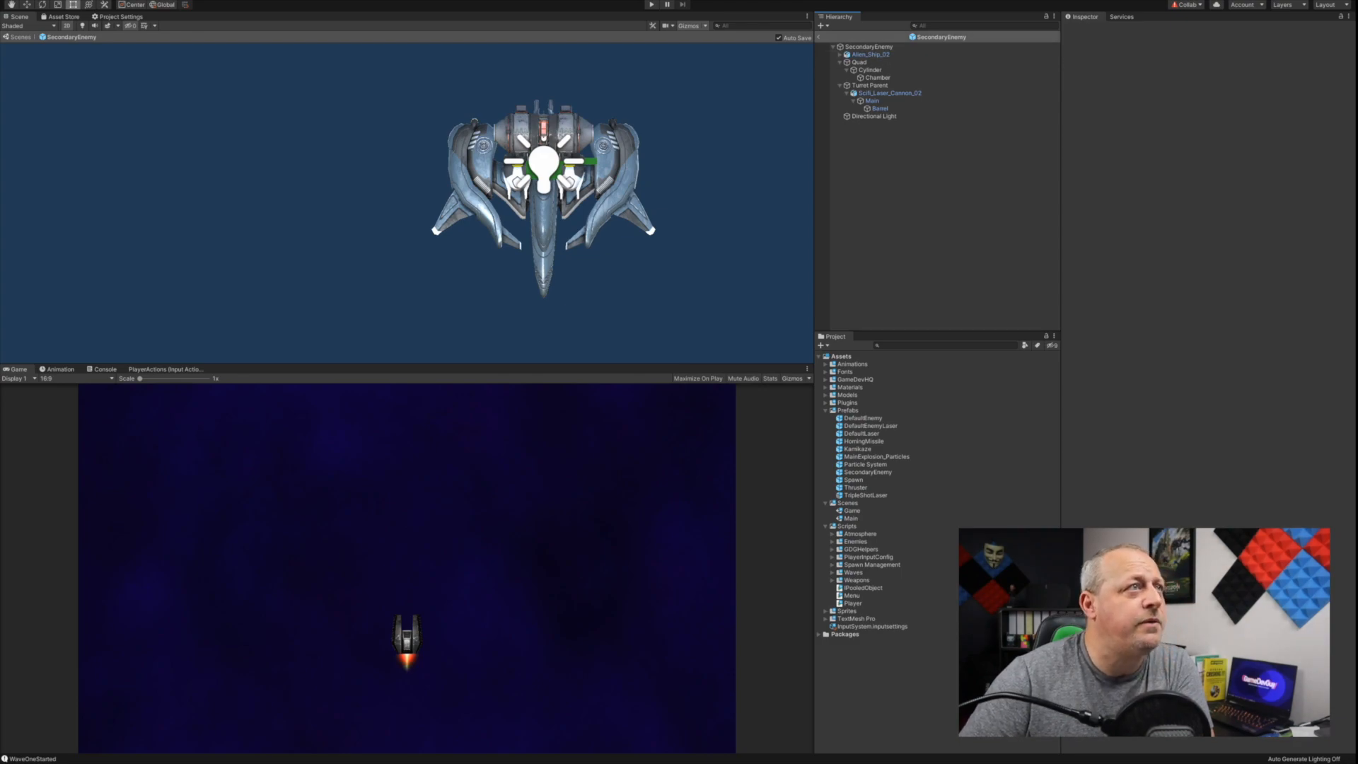
left_click(818, 37)
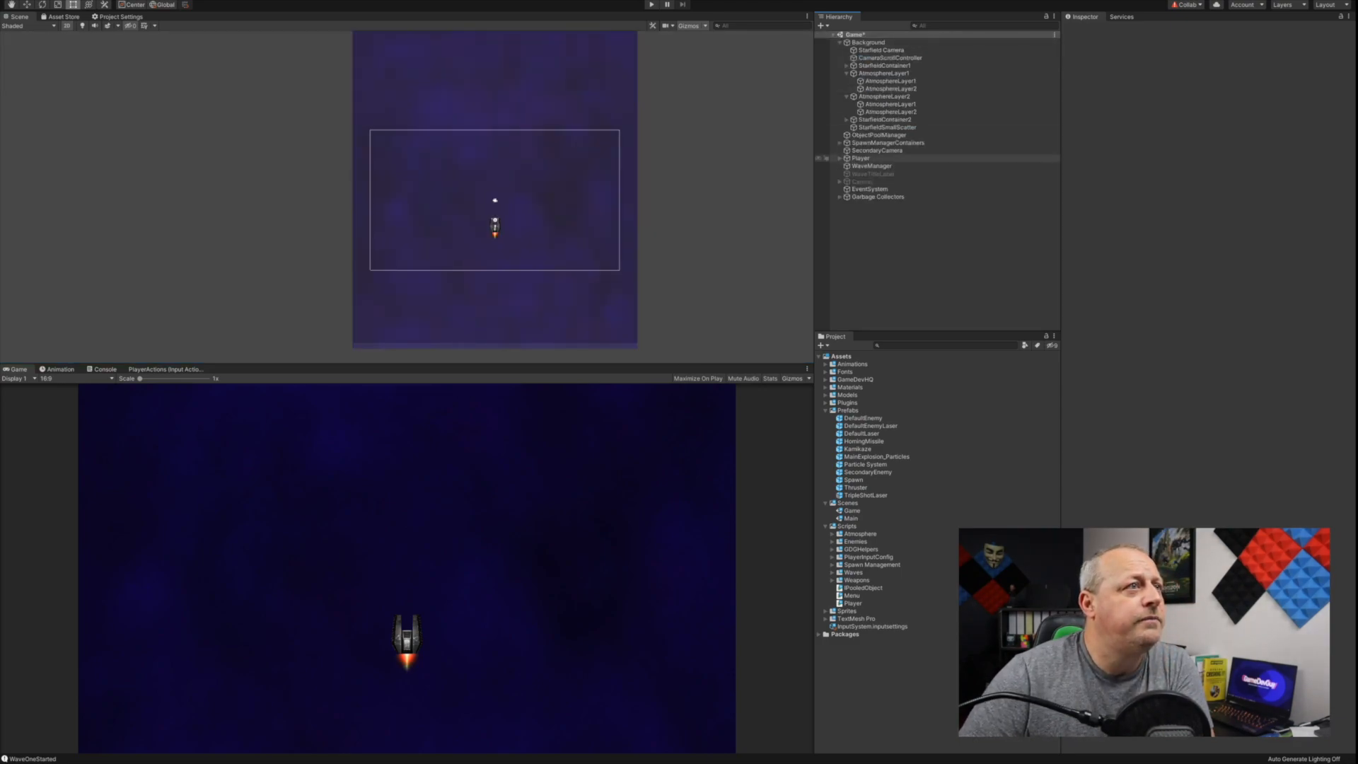
Step: Focus the scene on the Player's Space_Fighter_14 model, and reselect the Player object with its children collapsed
left_click(840, 158)
double_click(882, 173)
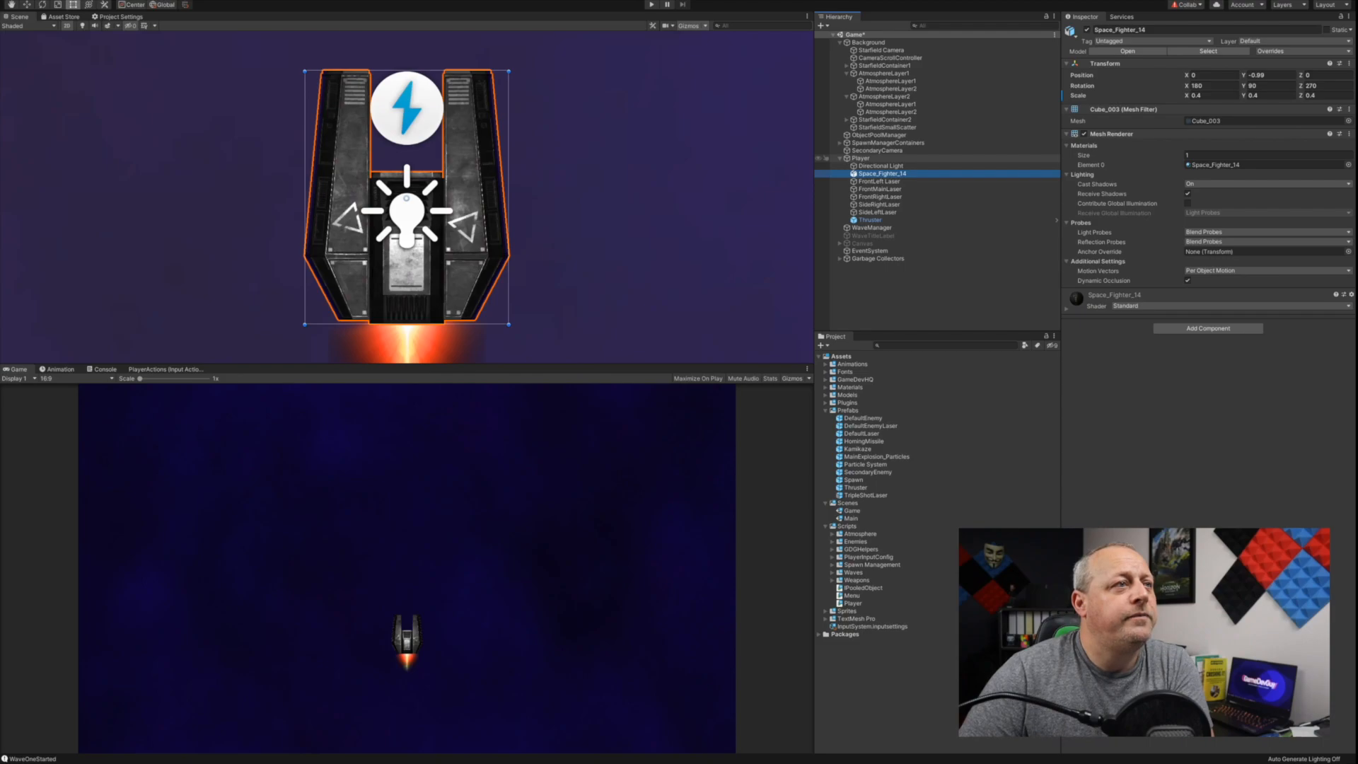
left_click(861, 158)
left_click(840, 158)
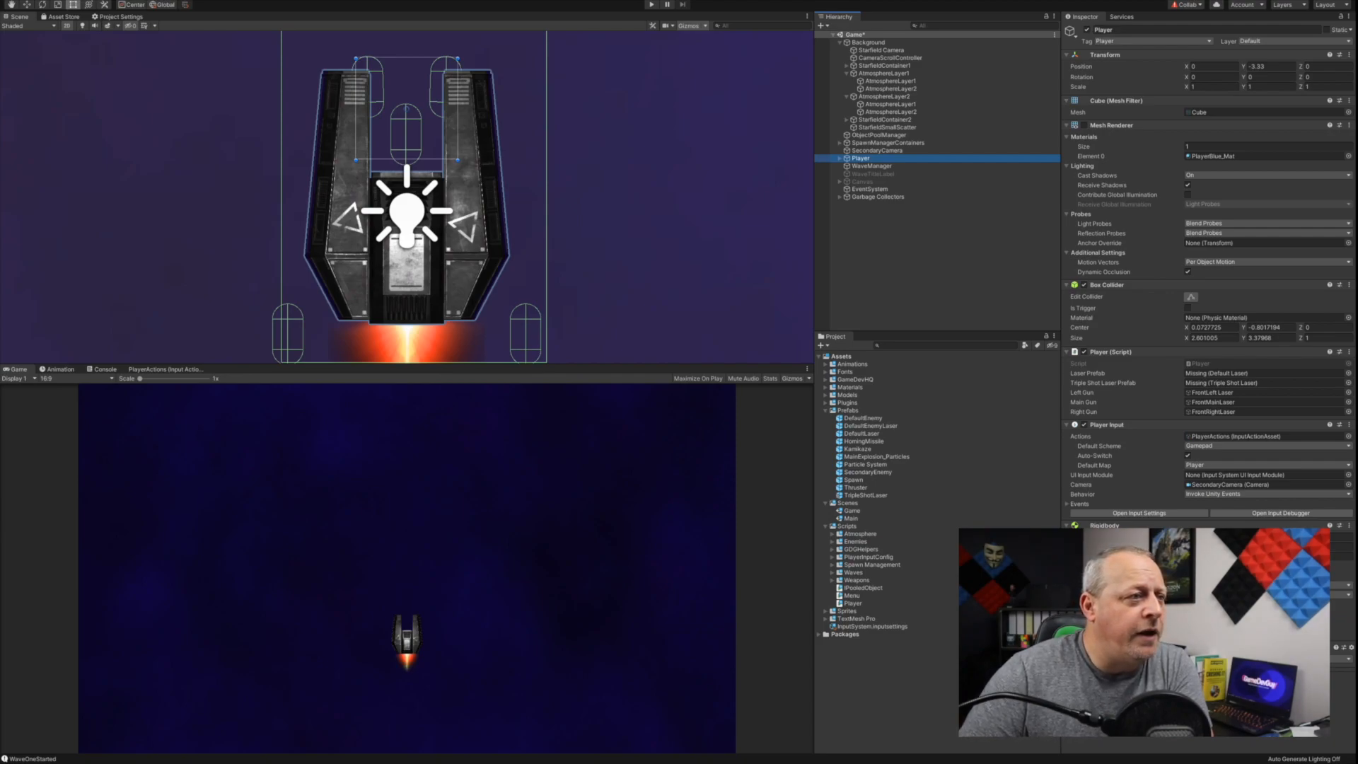
Step: Browse the GameDevHQ FileBase assets through VFX and Particles to the Explosion_09 prefab folder
left_click(826, 380)
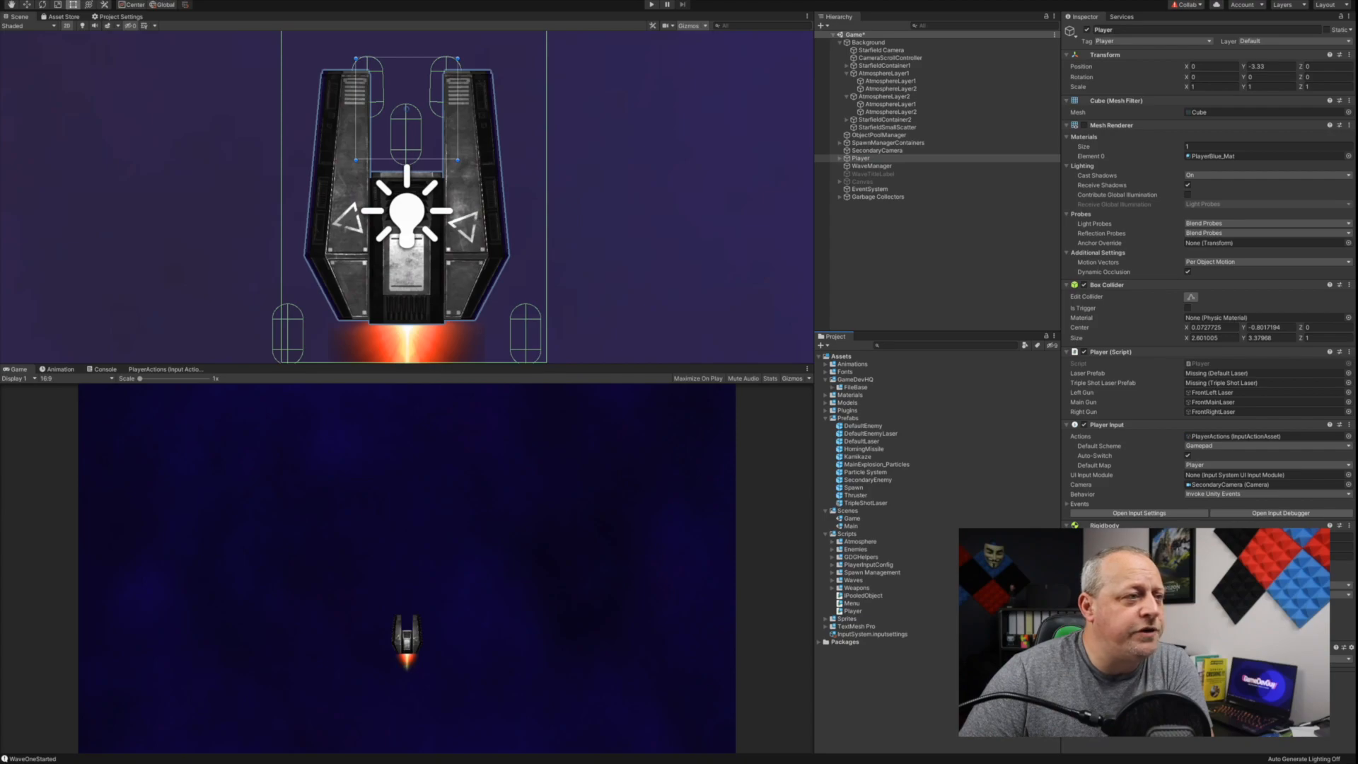
left_click(832, 388)
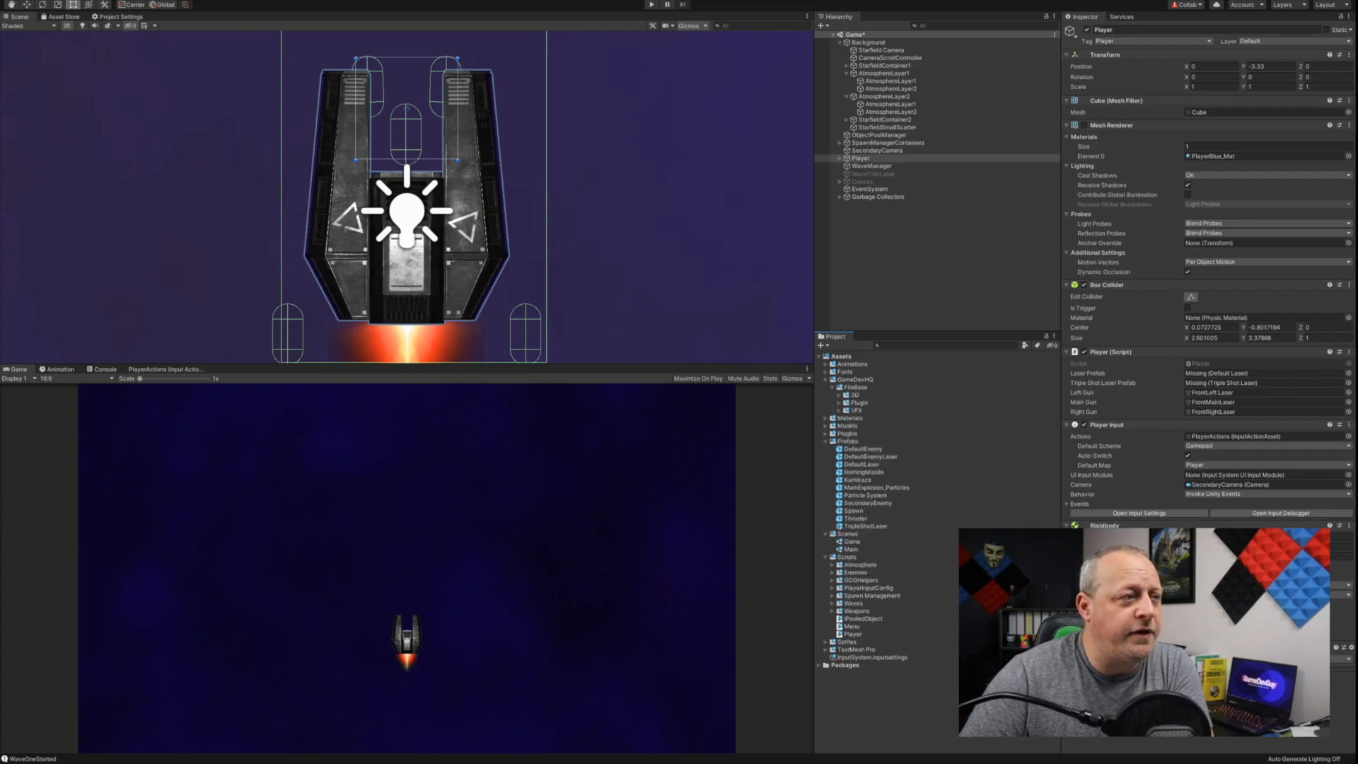
left_click(840, 410)
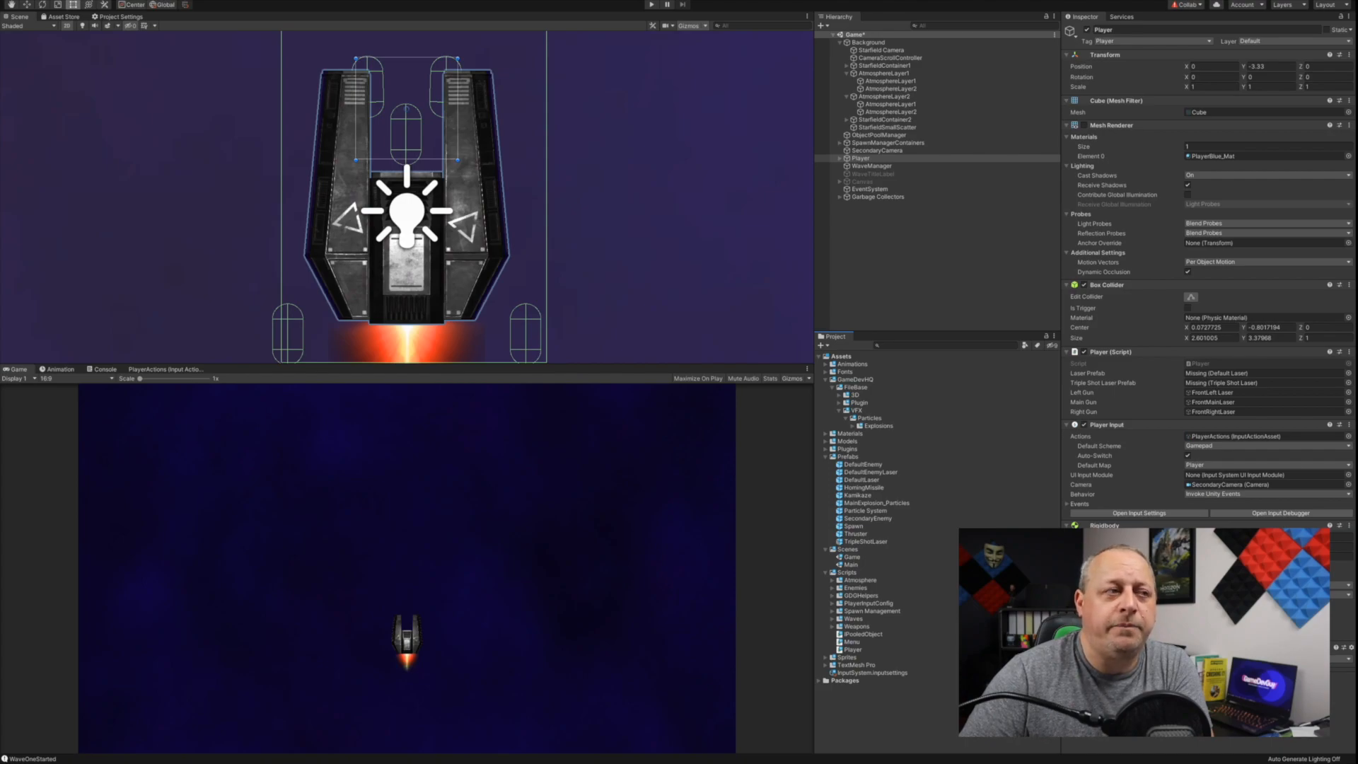
left_click(853, 425)
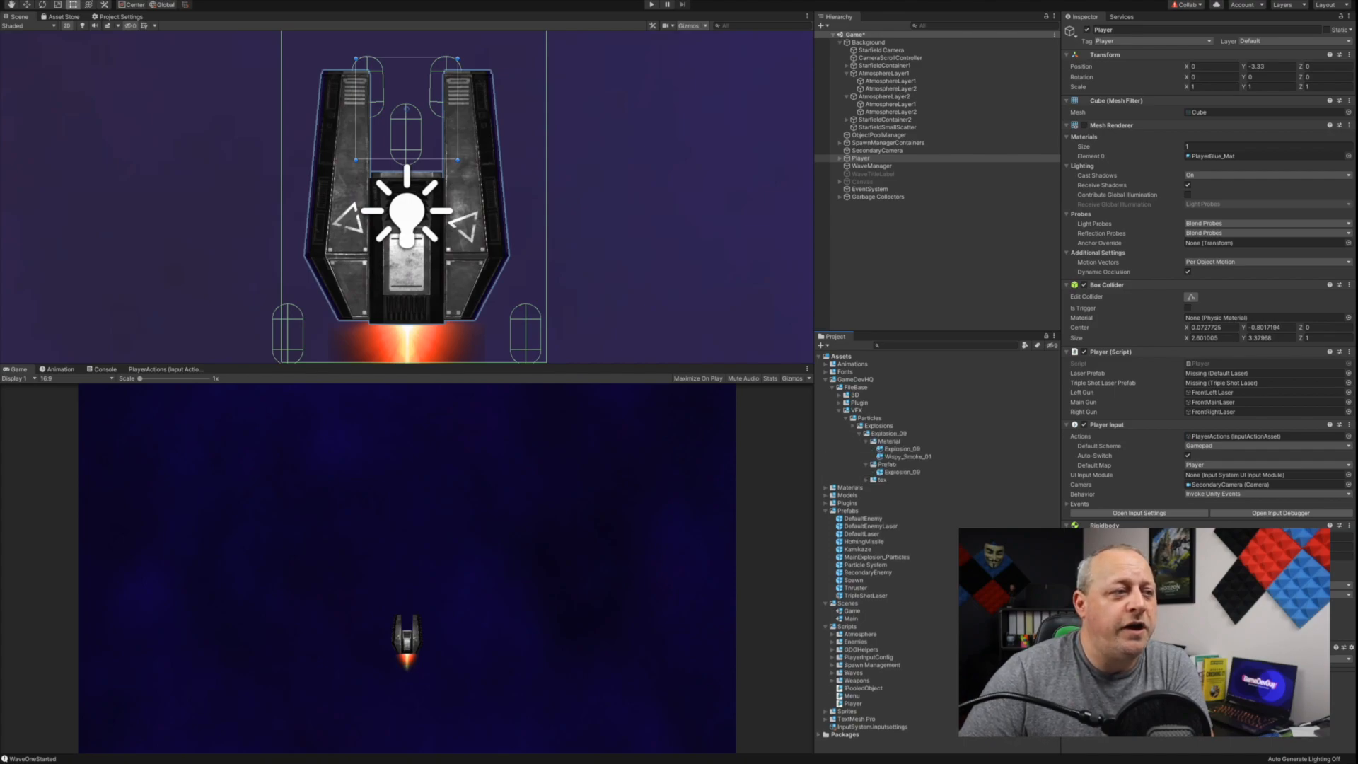
left_click(866, 465)
left_click(866, 441)
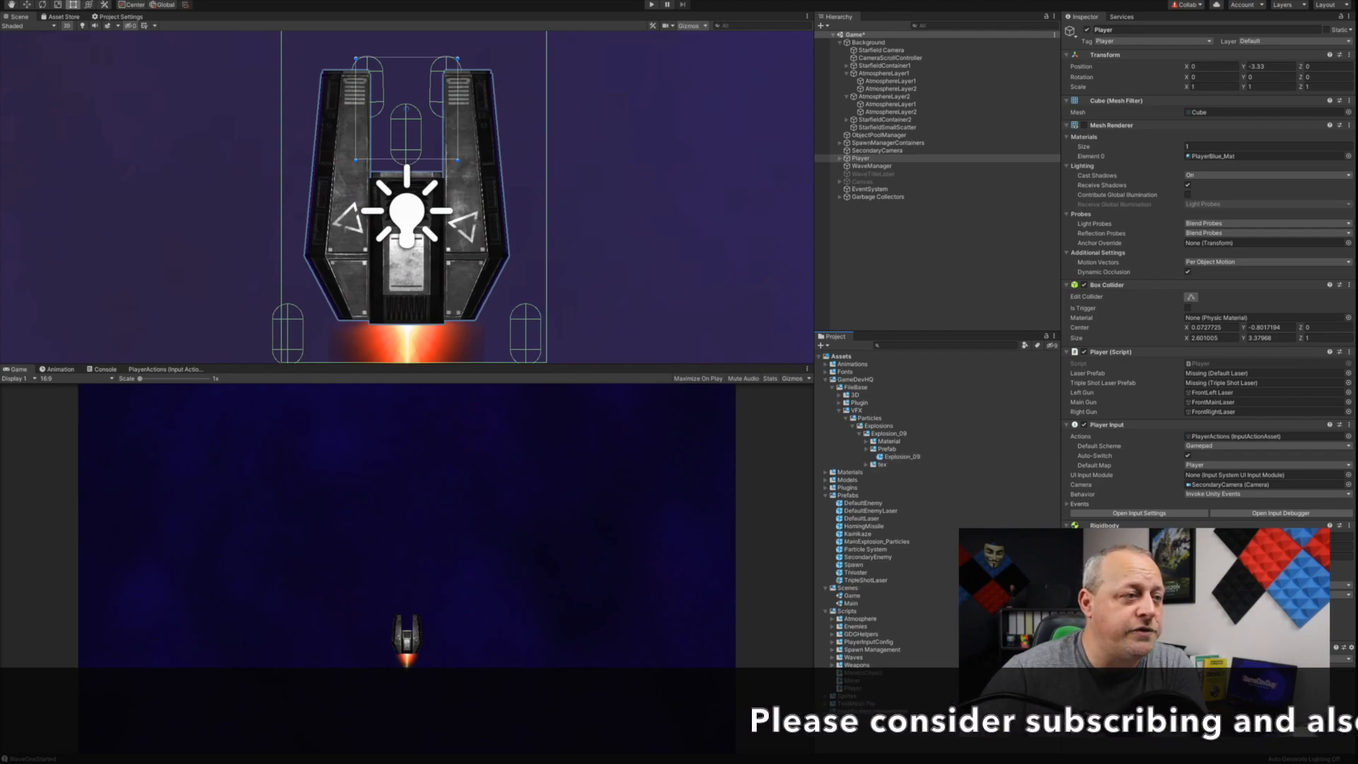
Step: Preview the Explosion_09 particle effect in its prefab, collapse the GameDevHQ folder and return to the Game scene
left_click(865, 449)
left_click(902, 457)
double_click(902, 457)
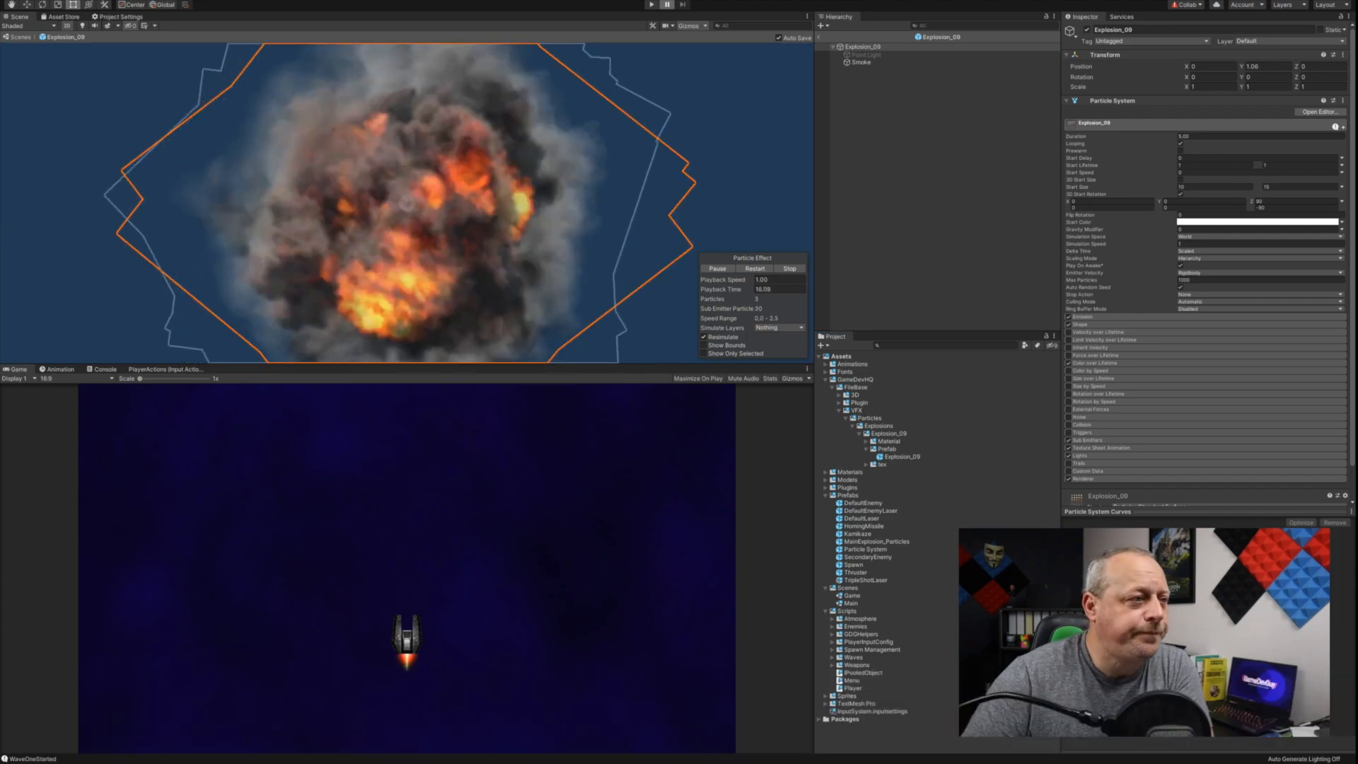
left_click(826, 379)
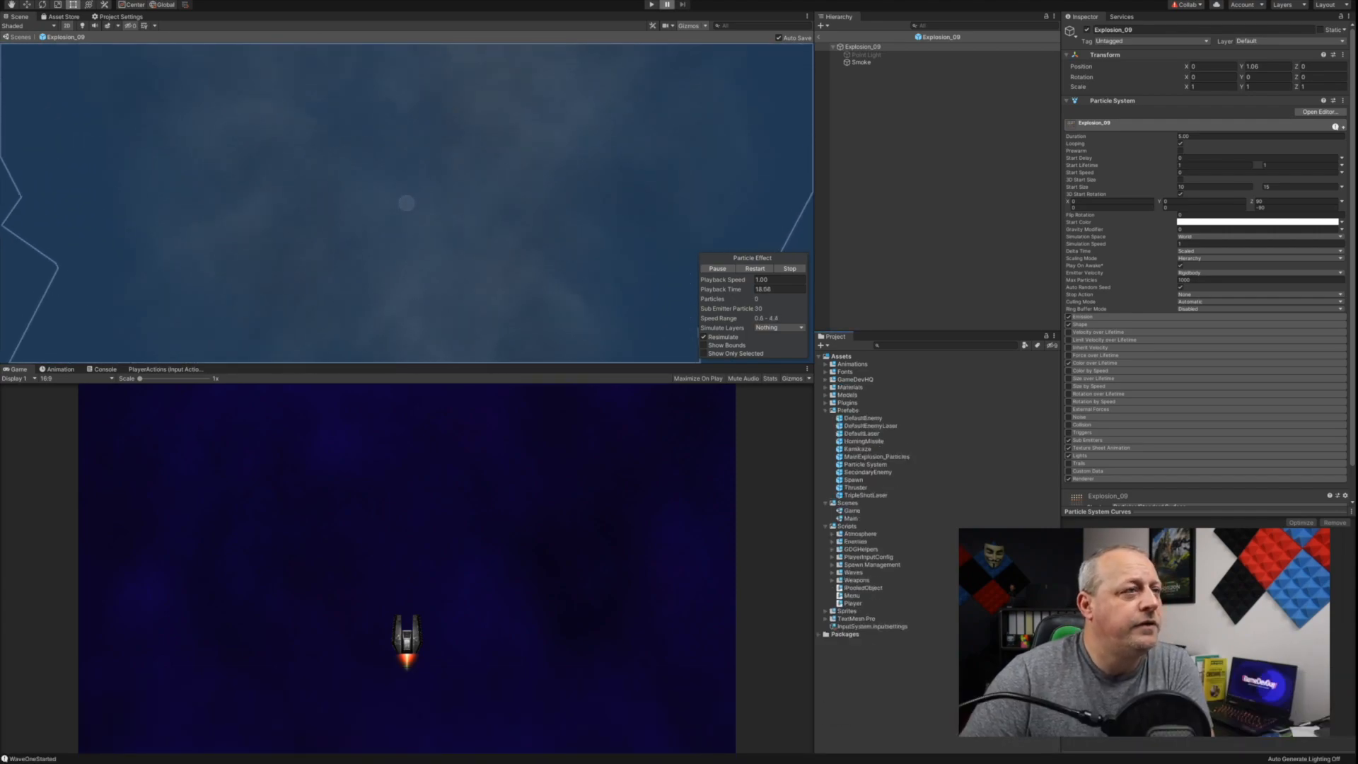
left_click(819, 37)
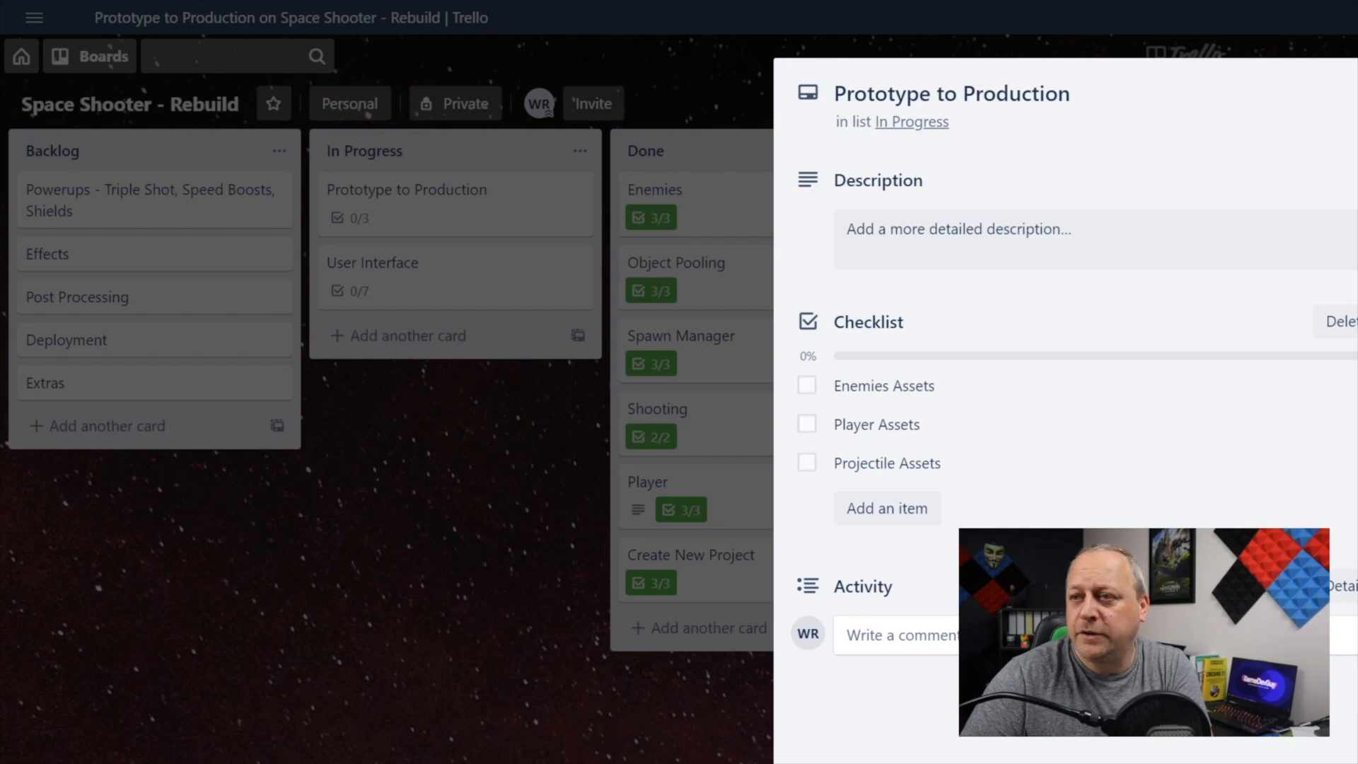
Step: In Trello, complete Enemies Assets, Player Assets and Projectile Assets on the Prototype to Production card
key("Escape")
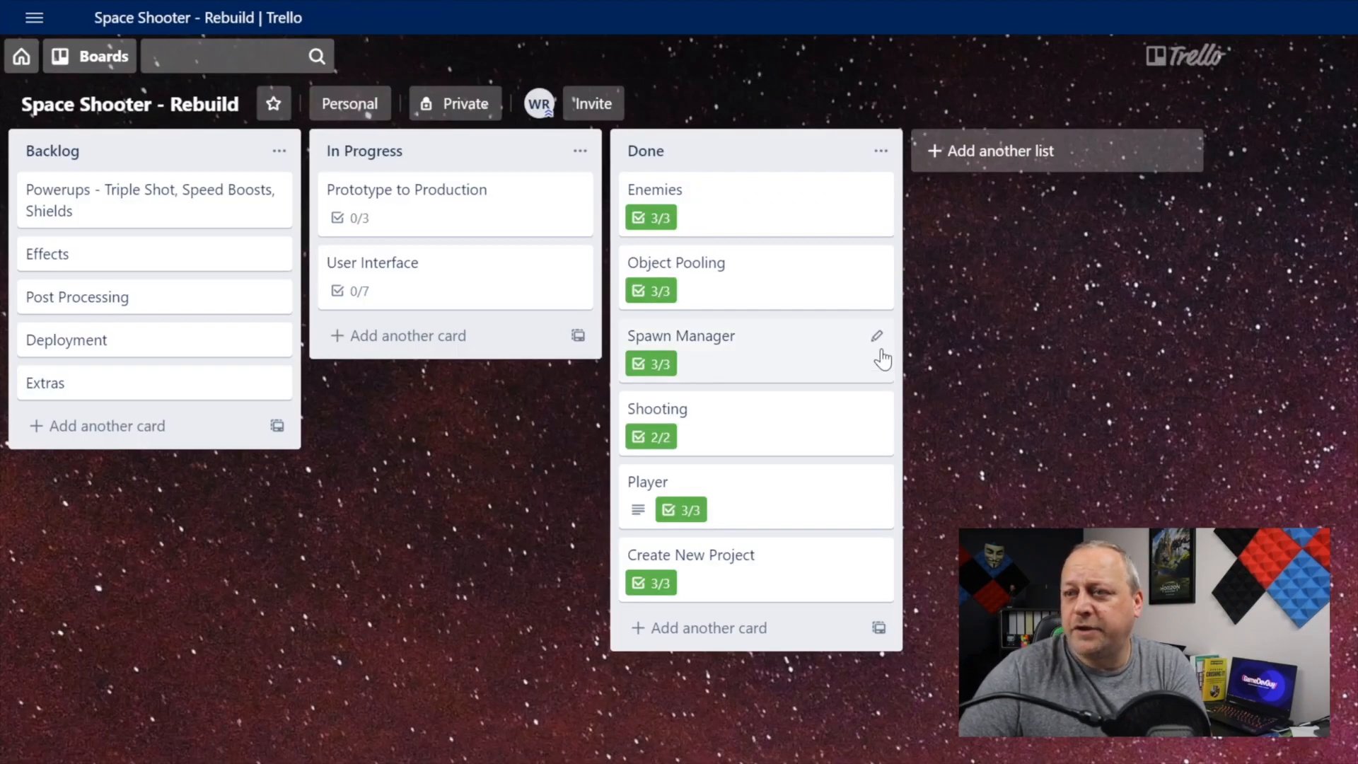
left_click(448, 211)
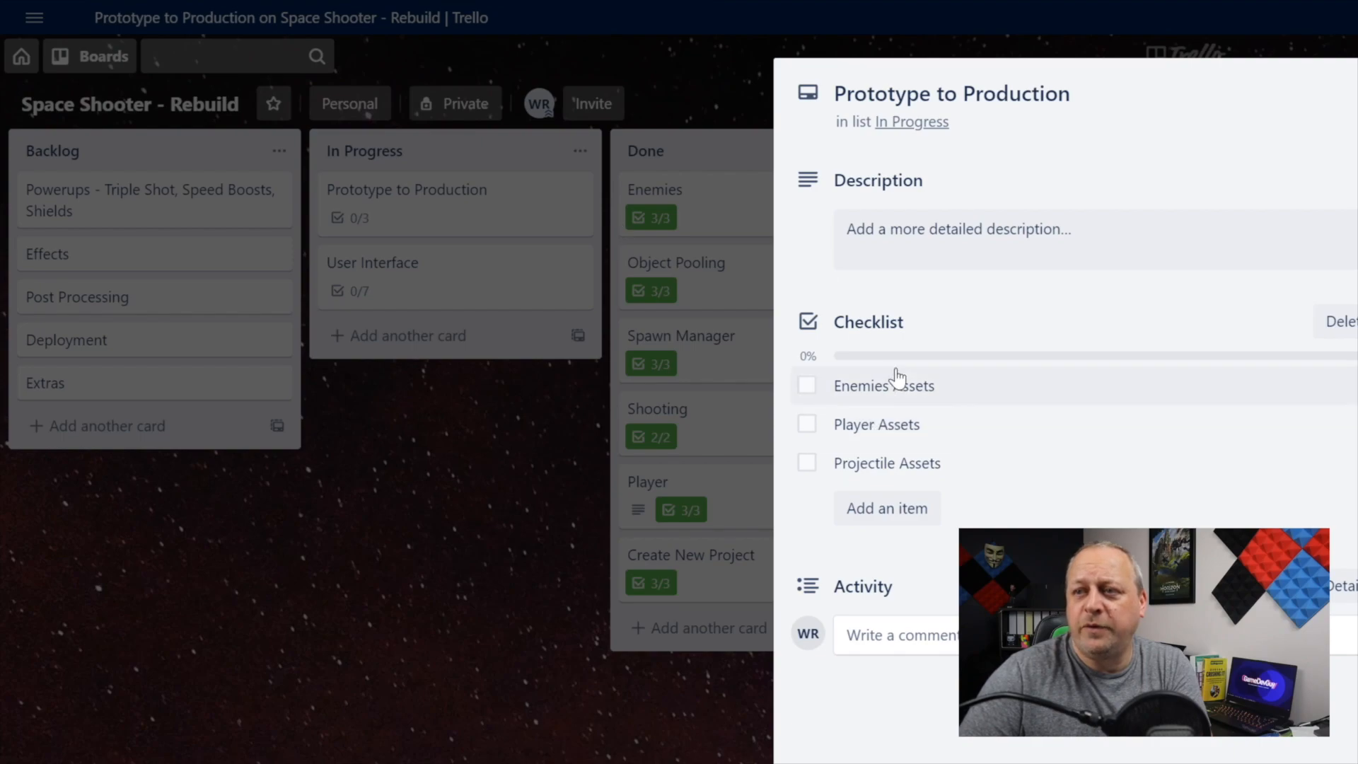
left_click(879, 389)
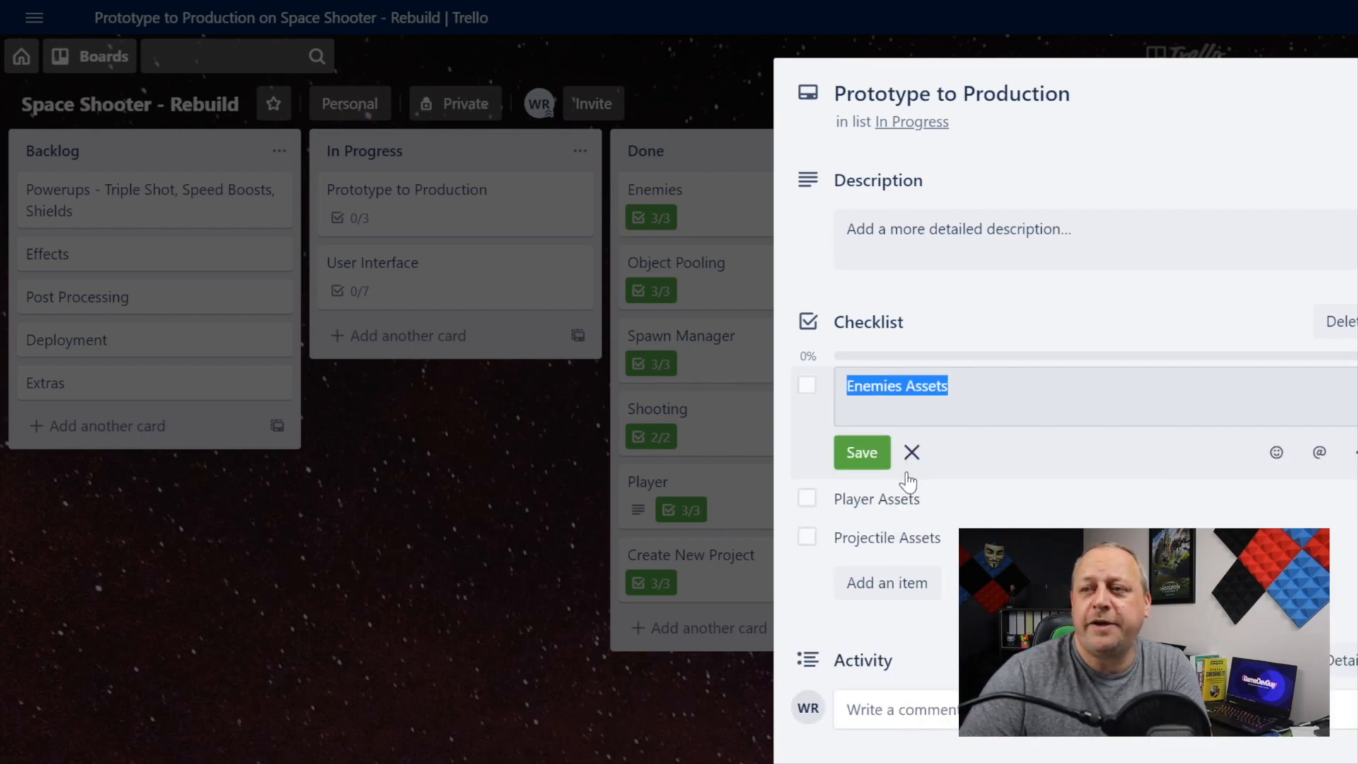
left_click(854, 496)
left_click(808, 384)
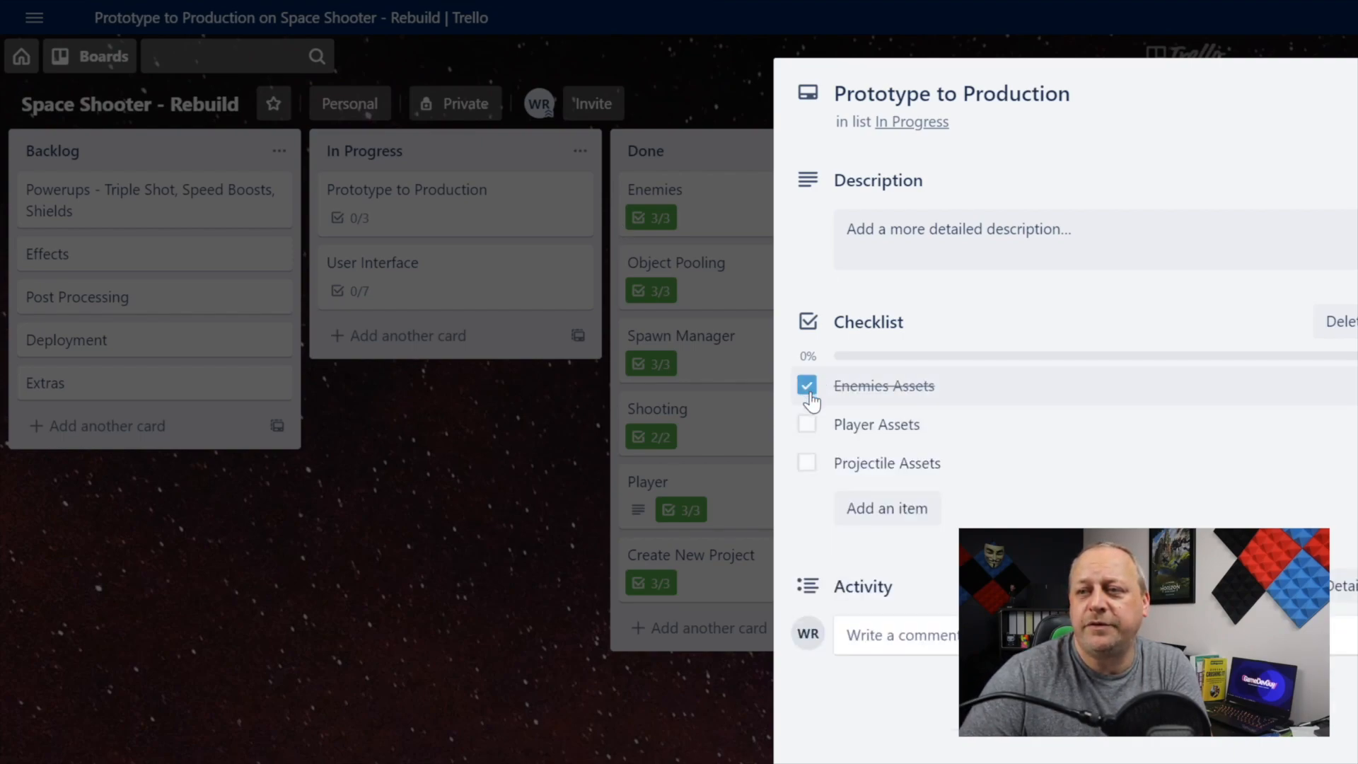
left_click(809, 427)
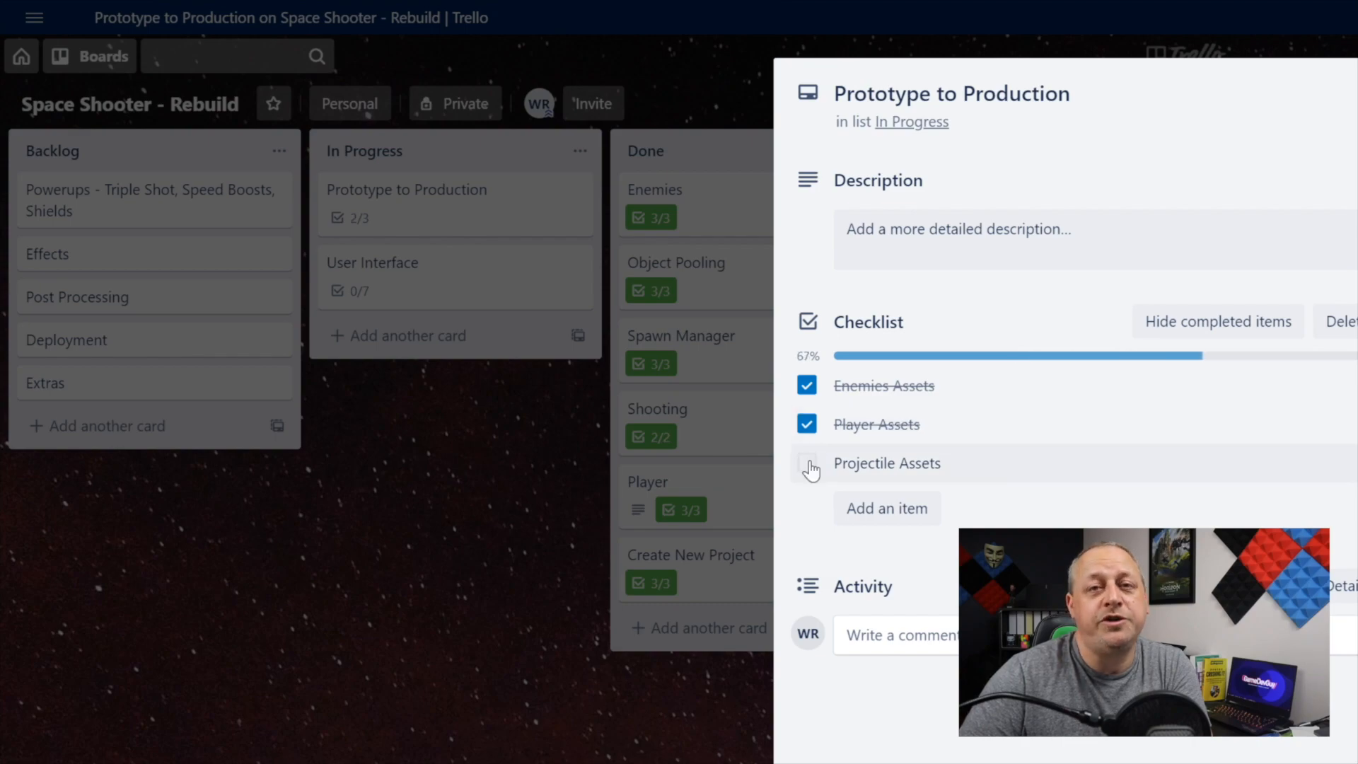
left_click(808, 464)
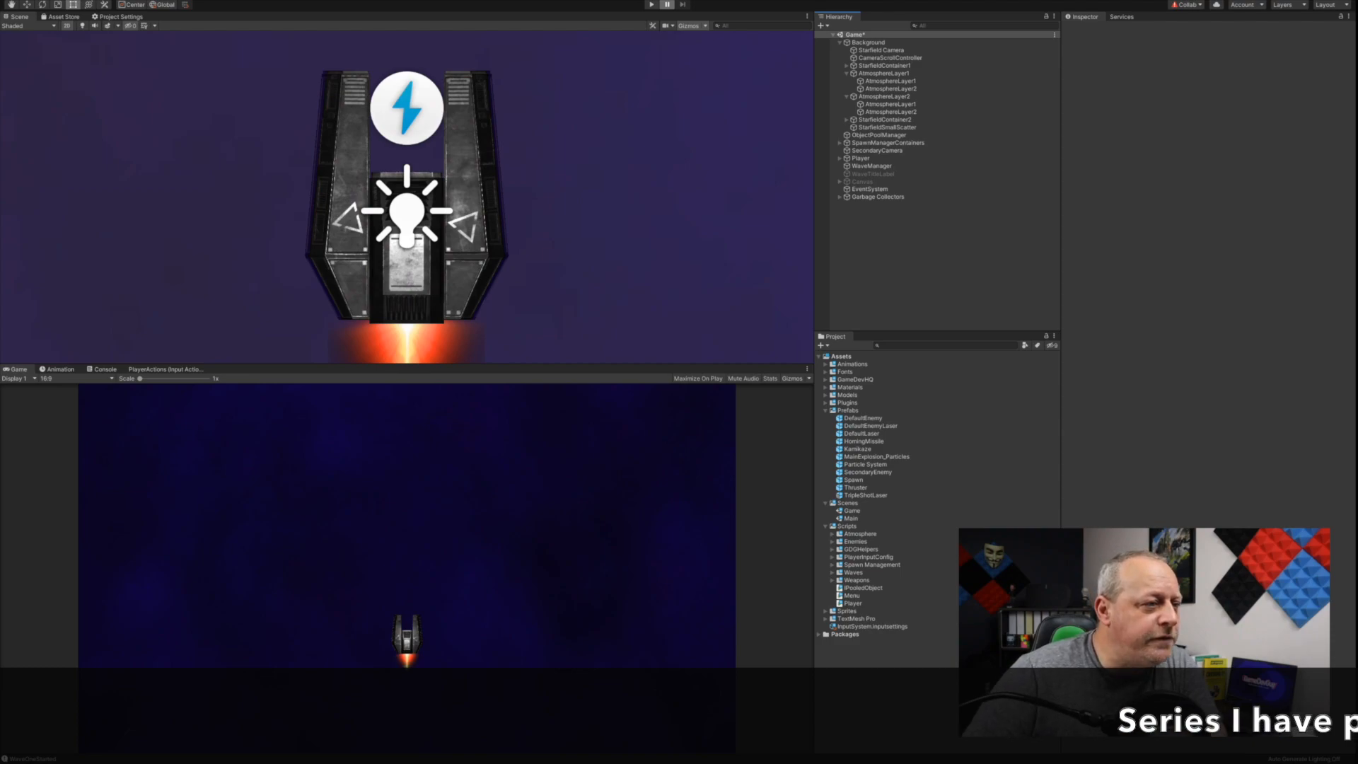
Step: In Unity, examine the missile models of the DefaultLaser, TripleShotLaser and DefaultEnemyLaser prefabs, and return to the Game scene
double_click(861, 434)
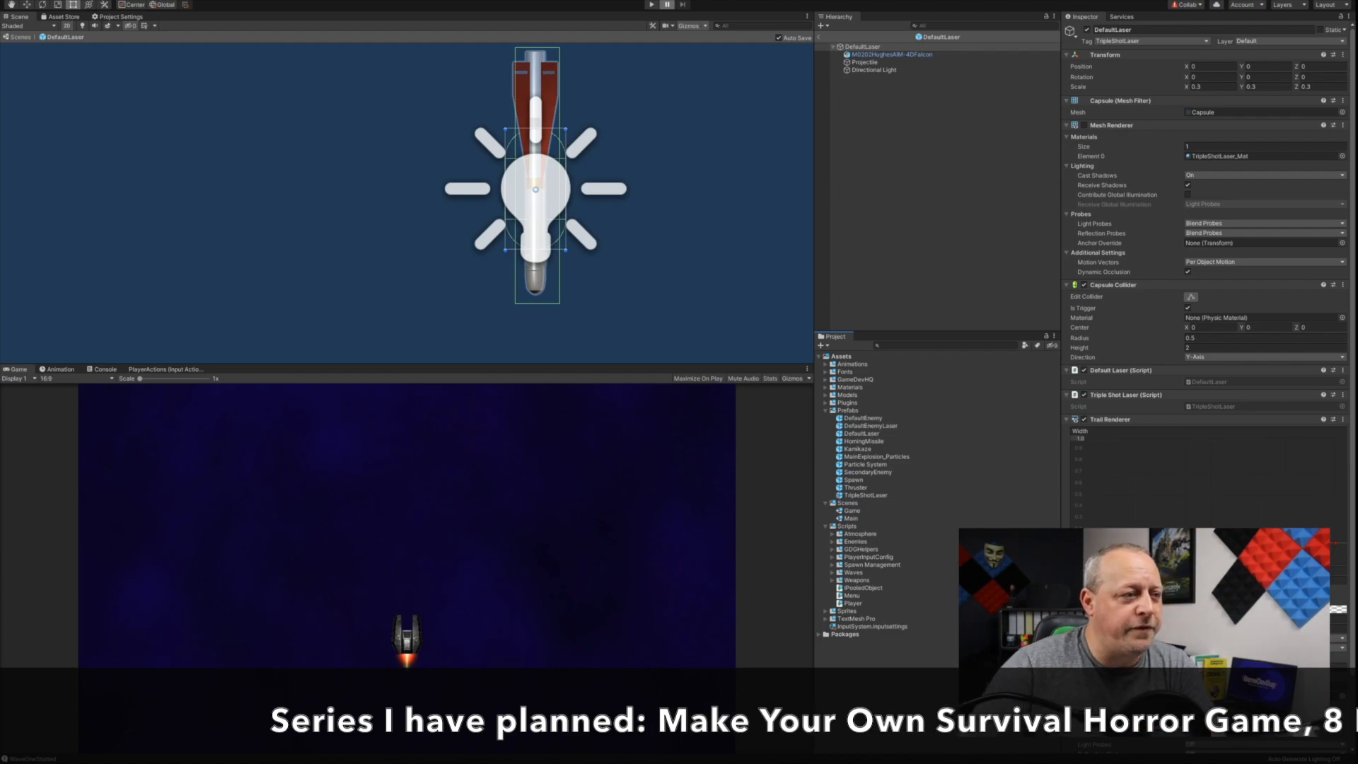
double_click(865, 495)
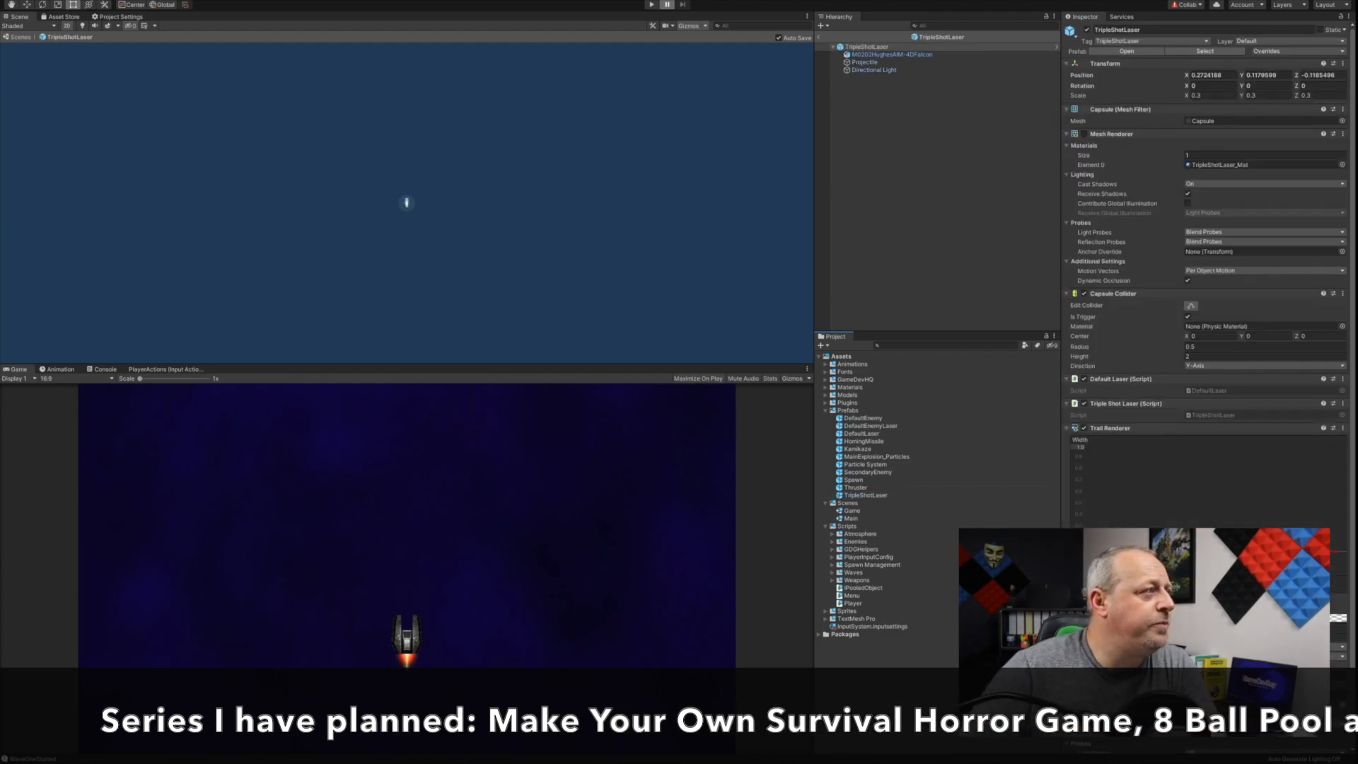
scroll(403, 201, "up", 15)
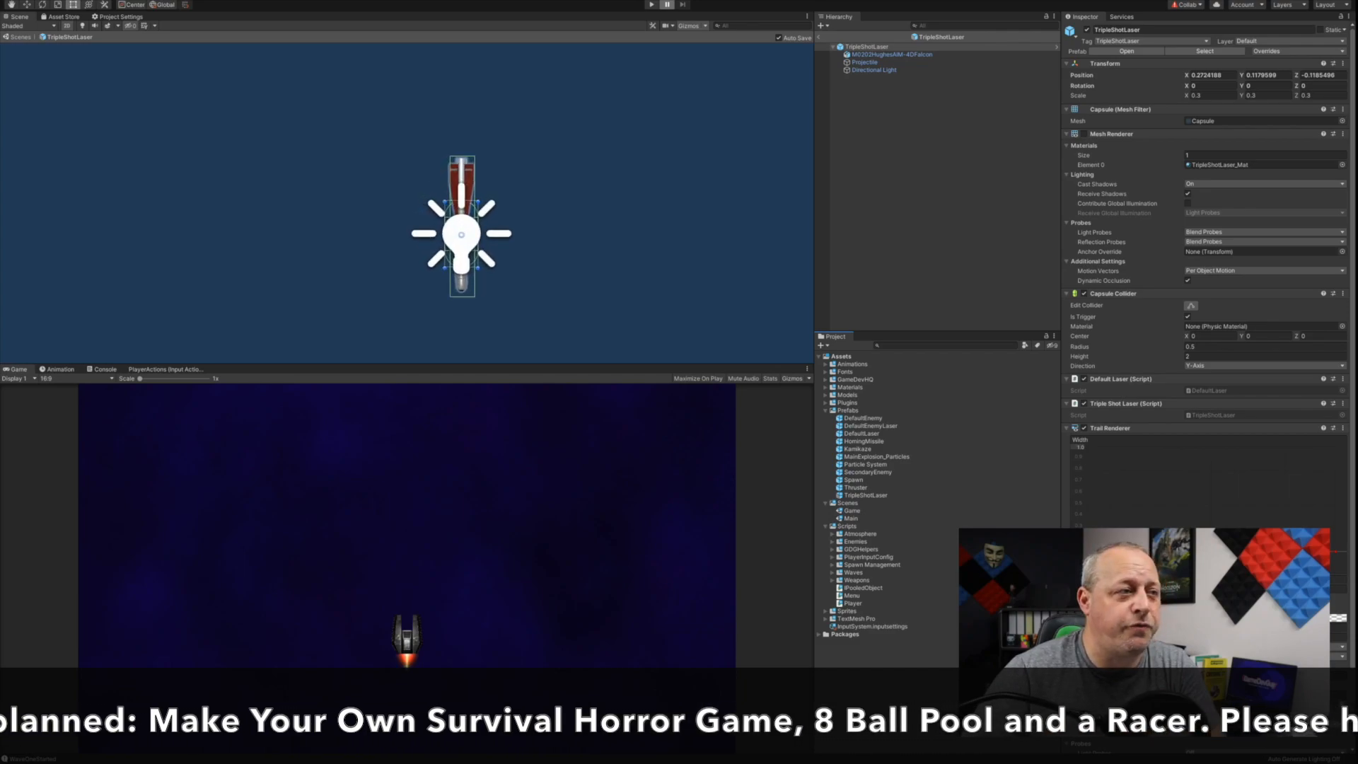
double_click(871, 426)
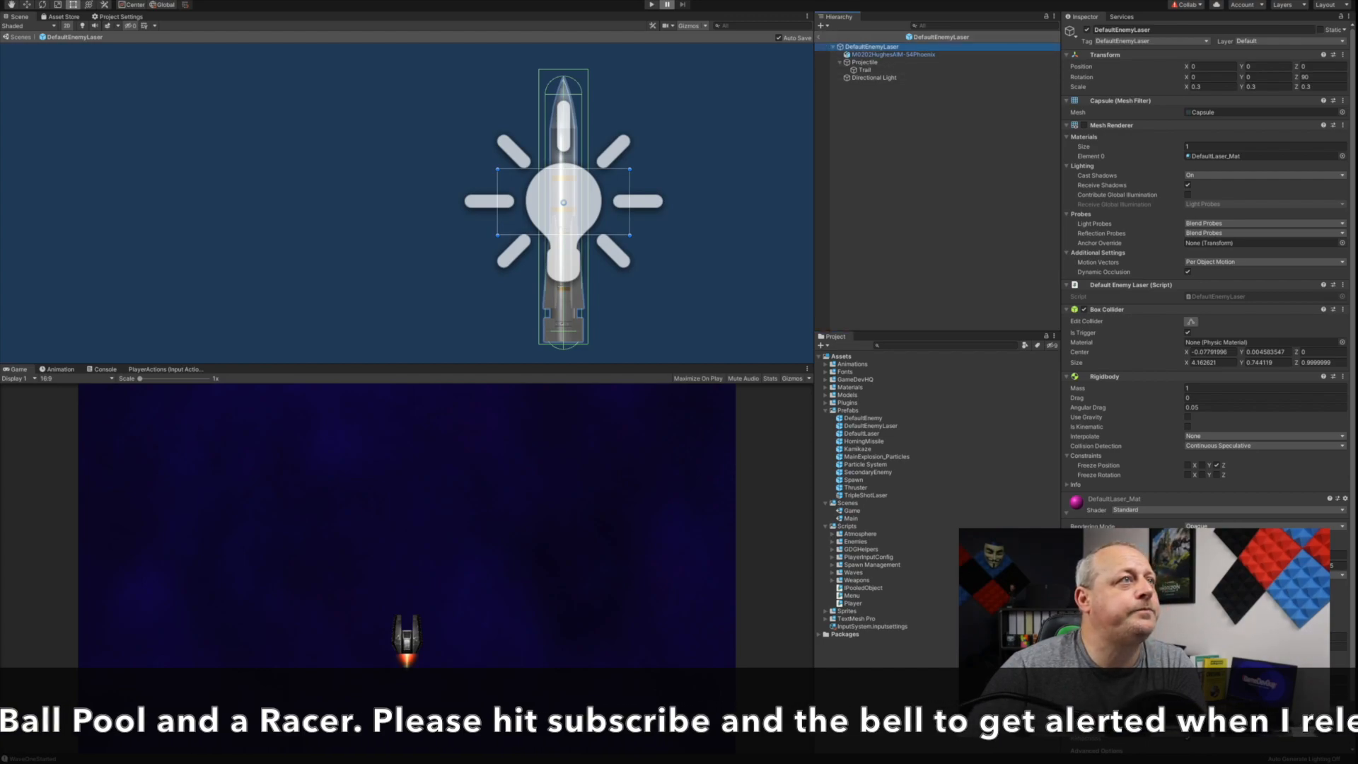
left_click(819, 37)
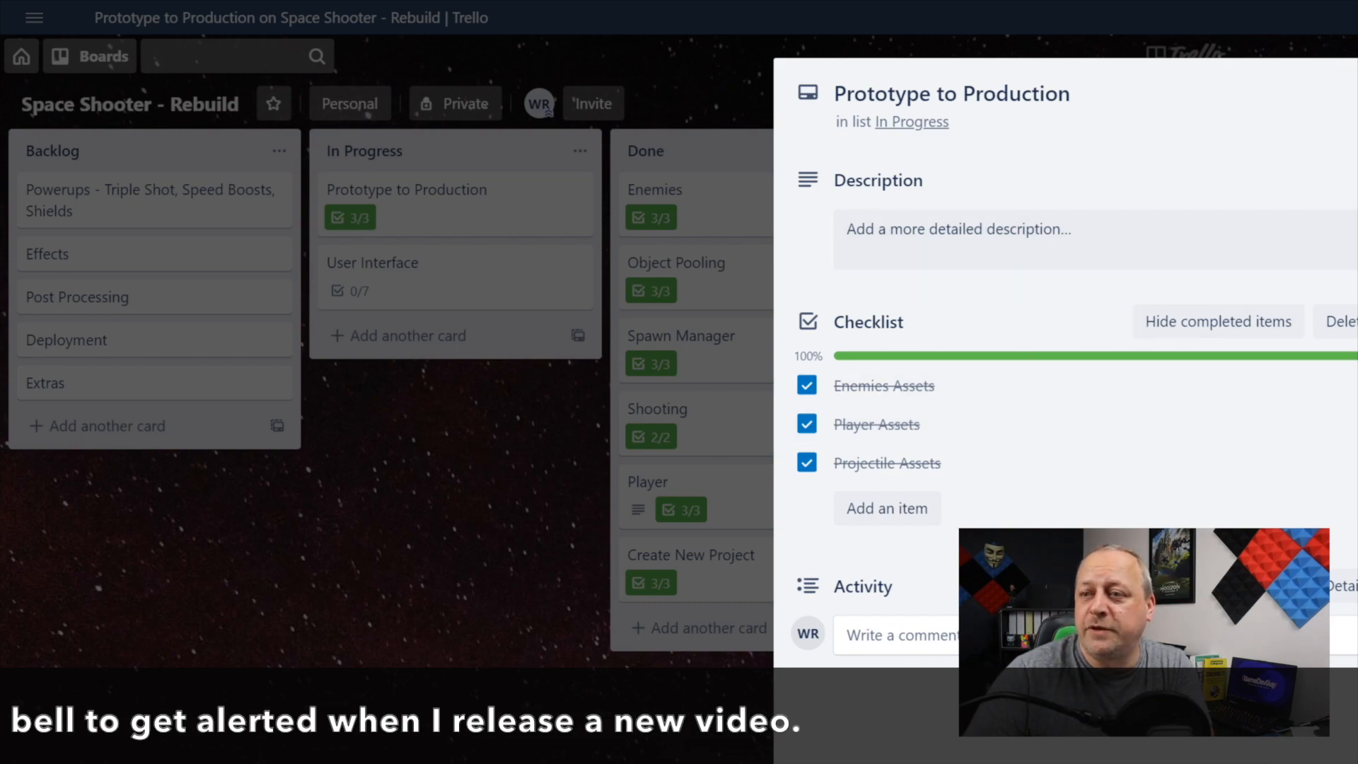
Step: In Trello, close the Prototype to Production card, move it to Done and open the User Interface card
key("Escape")
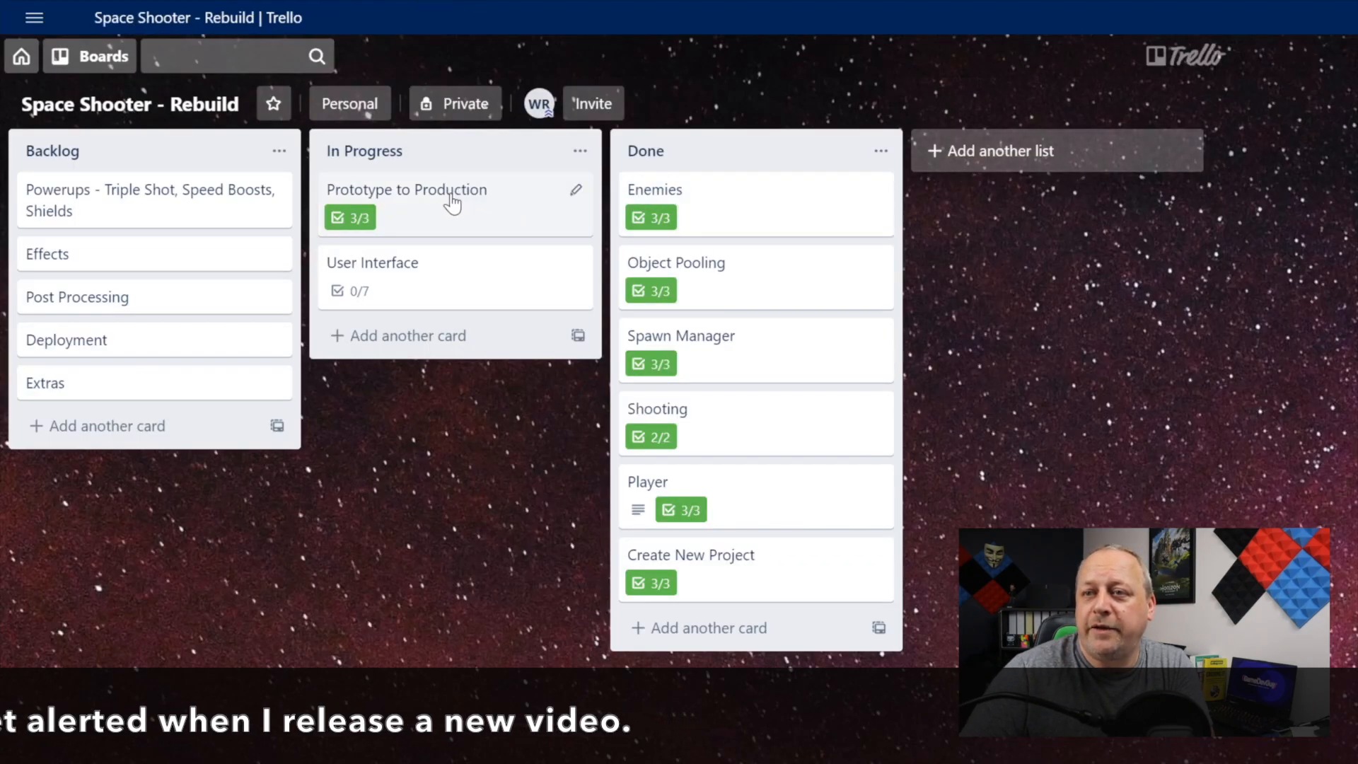
left_click_drag(463, 207, 725, 205)
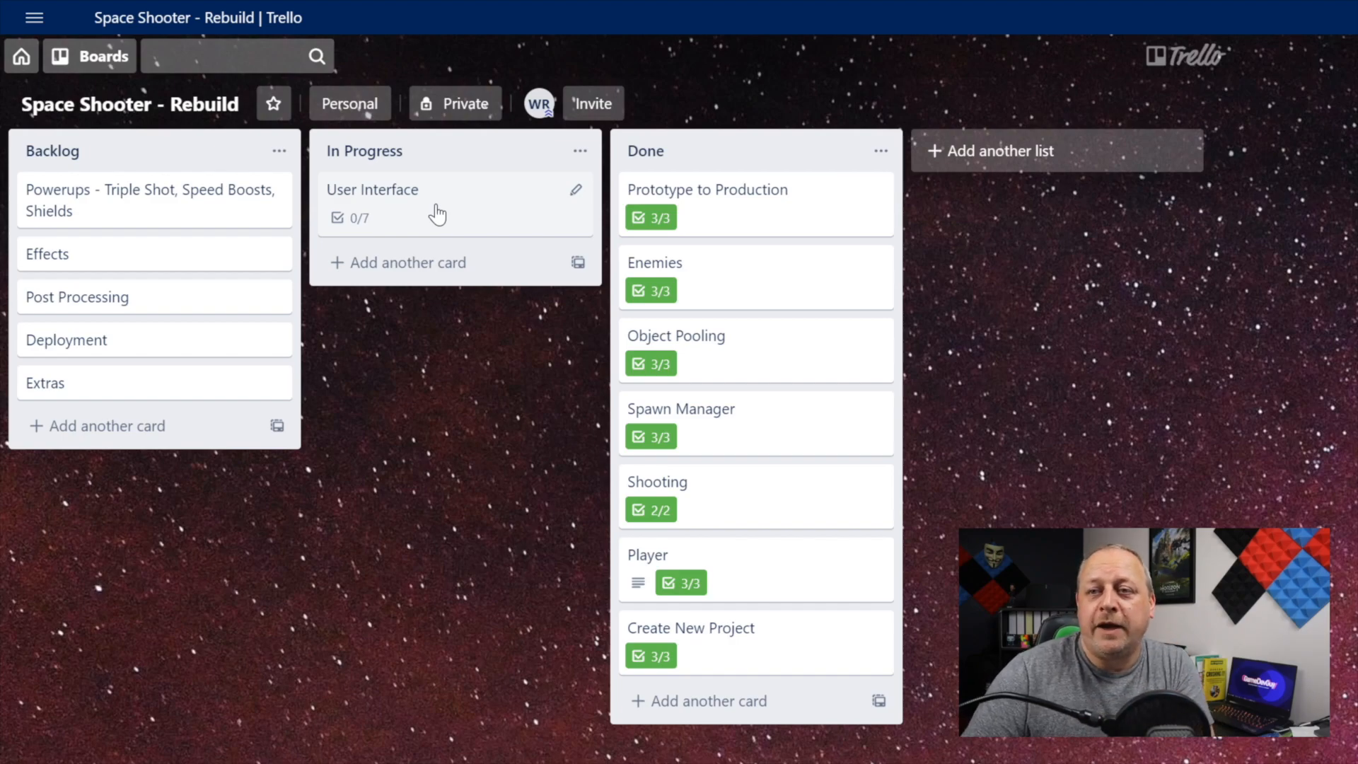
left_click(438, 214)
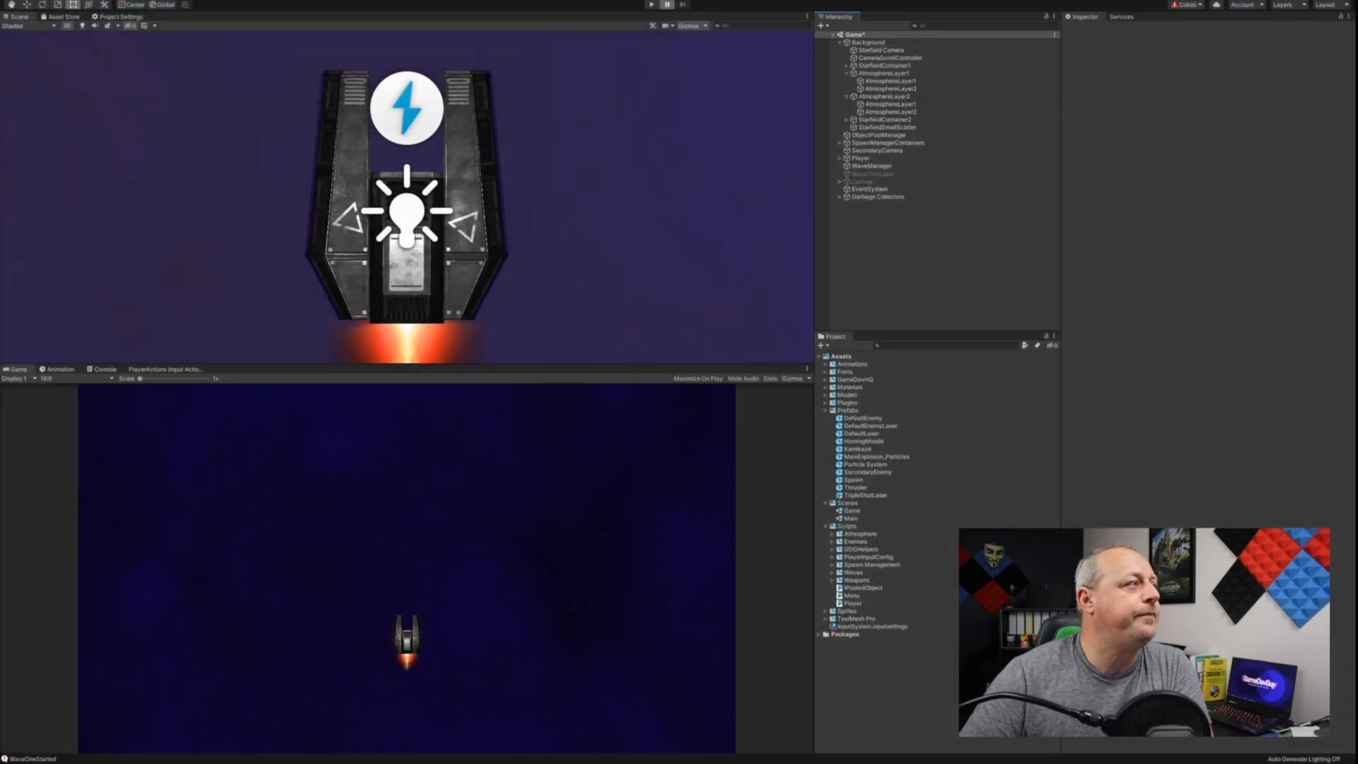
Step: In Unity, frame the Background object in the Game scene and view the whole play area around the camera bounds
scroll(593, 168, "down", 10)
scroll(778, 104, "down", 5)
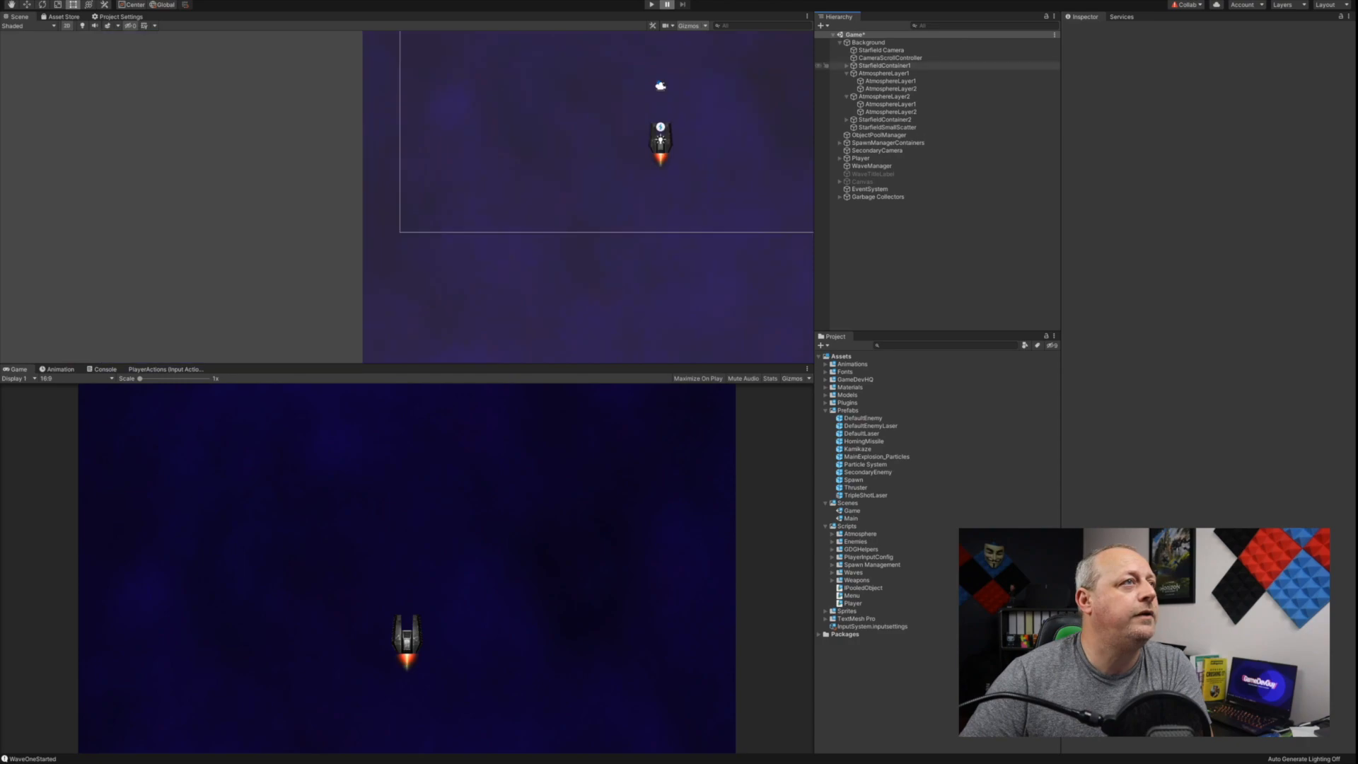
double_click(868, 42)
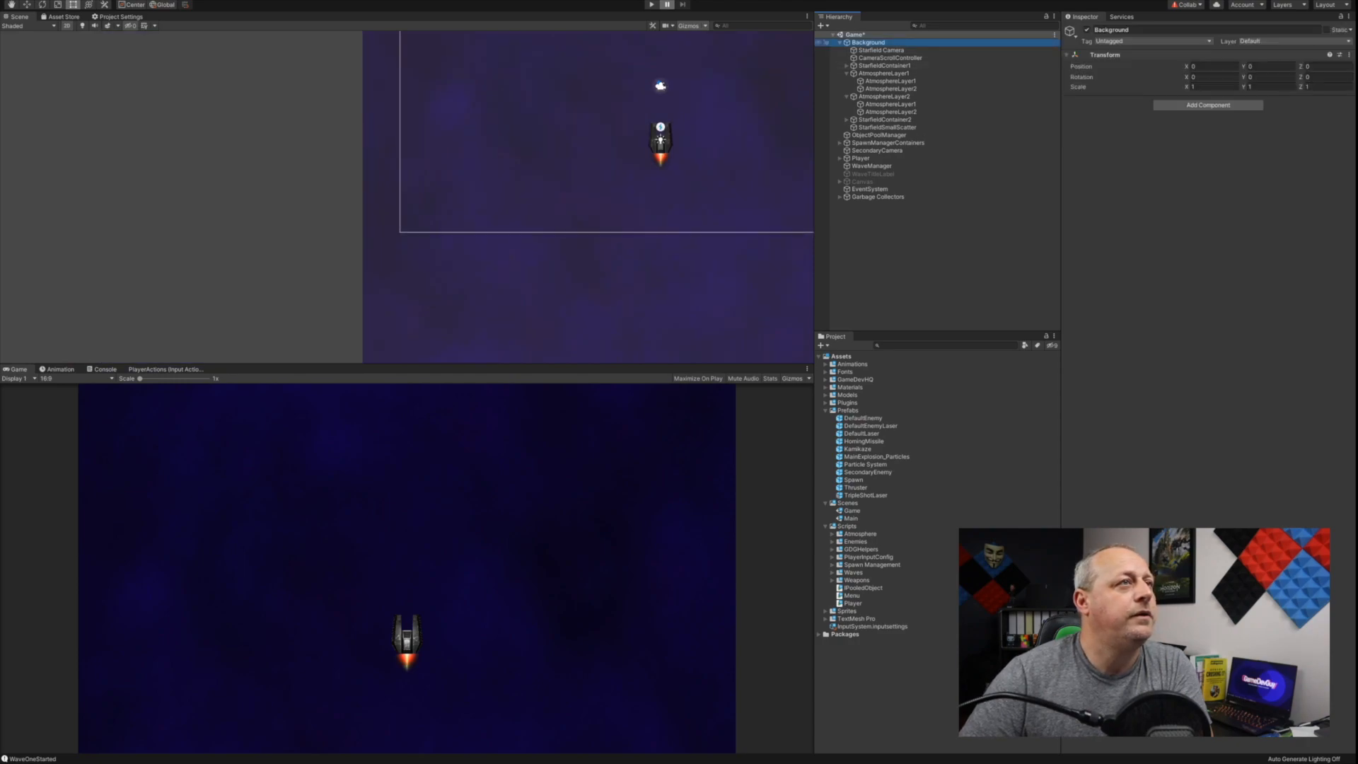
scroll(403, 264, "up", 8)
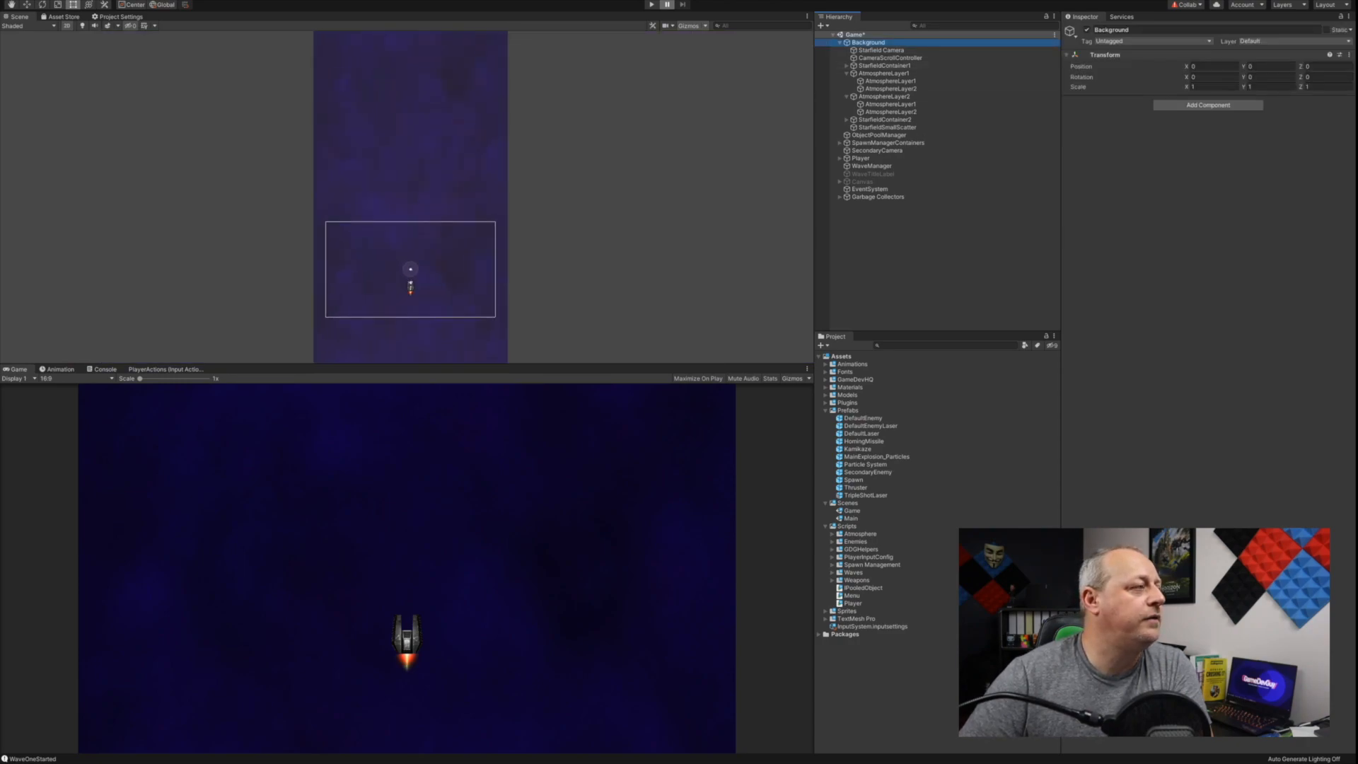
middle_click_drag(402, 264, 435, 174)
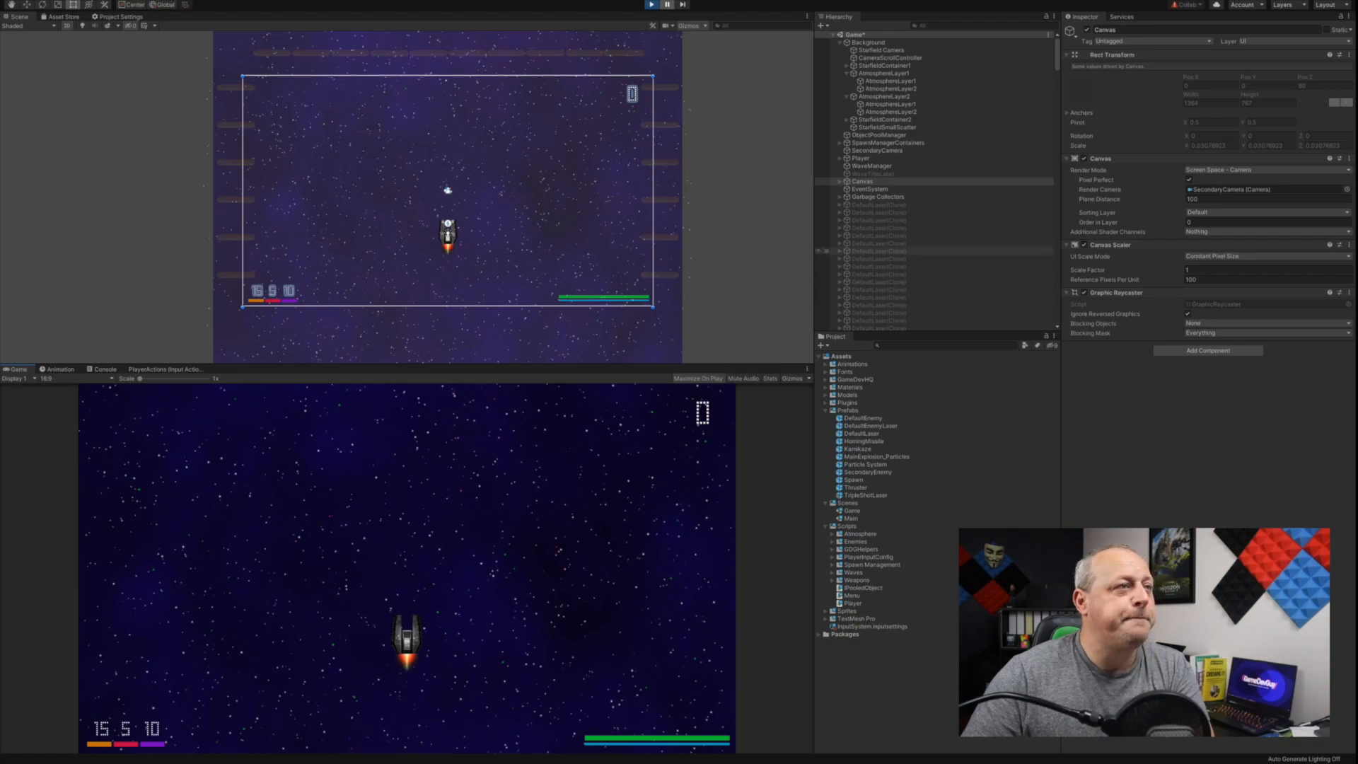
Step: Activate the WaveTitleLabel object to preview the wave title in the running game, and deactivate it again
left_click(873, 174)
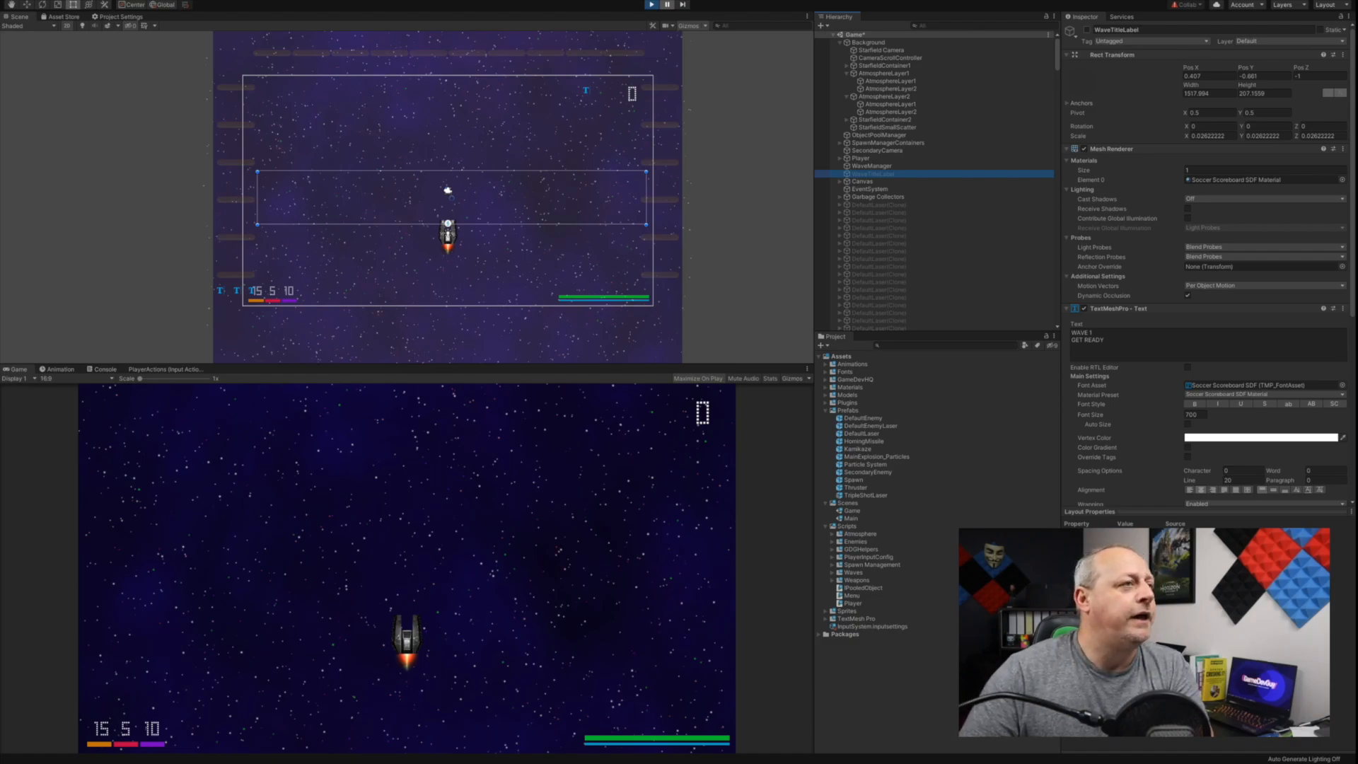
left_click(1087, 30)
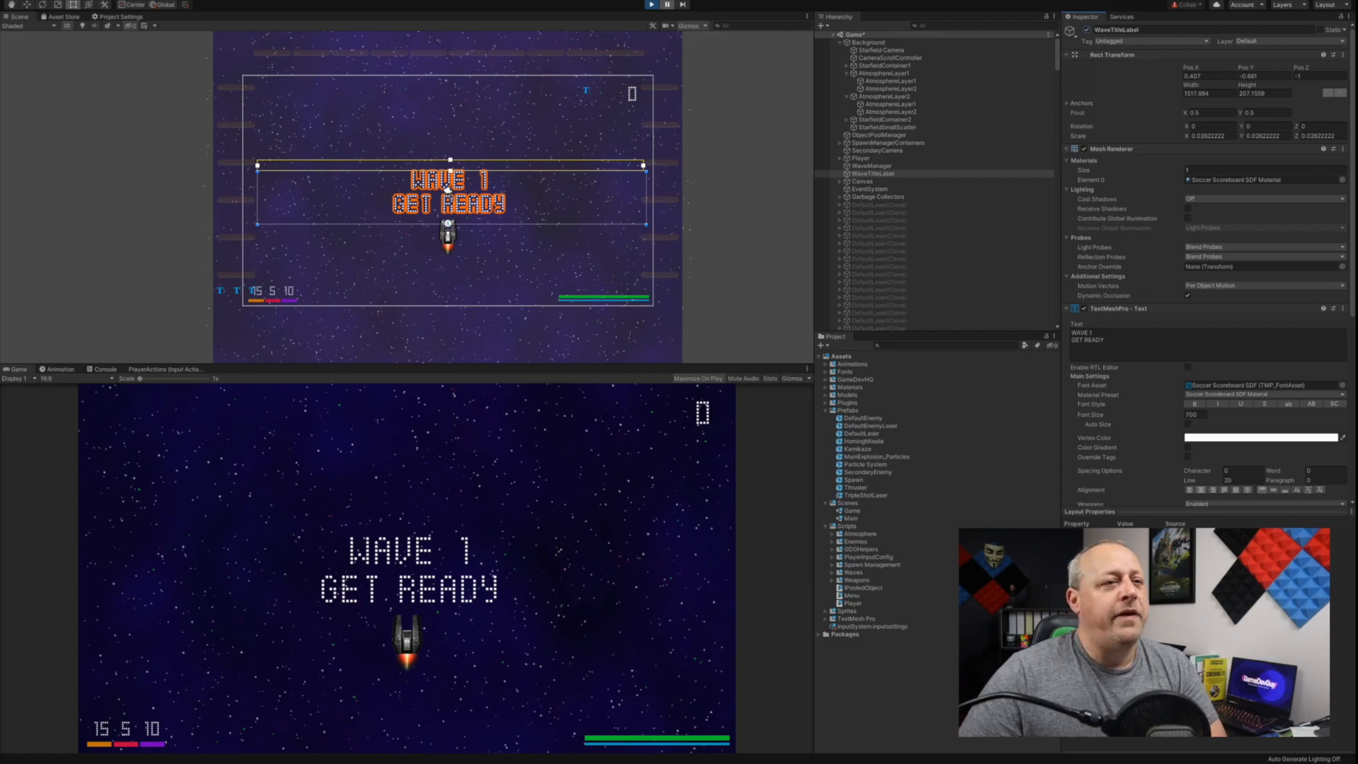
left_click(1087, 30)
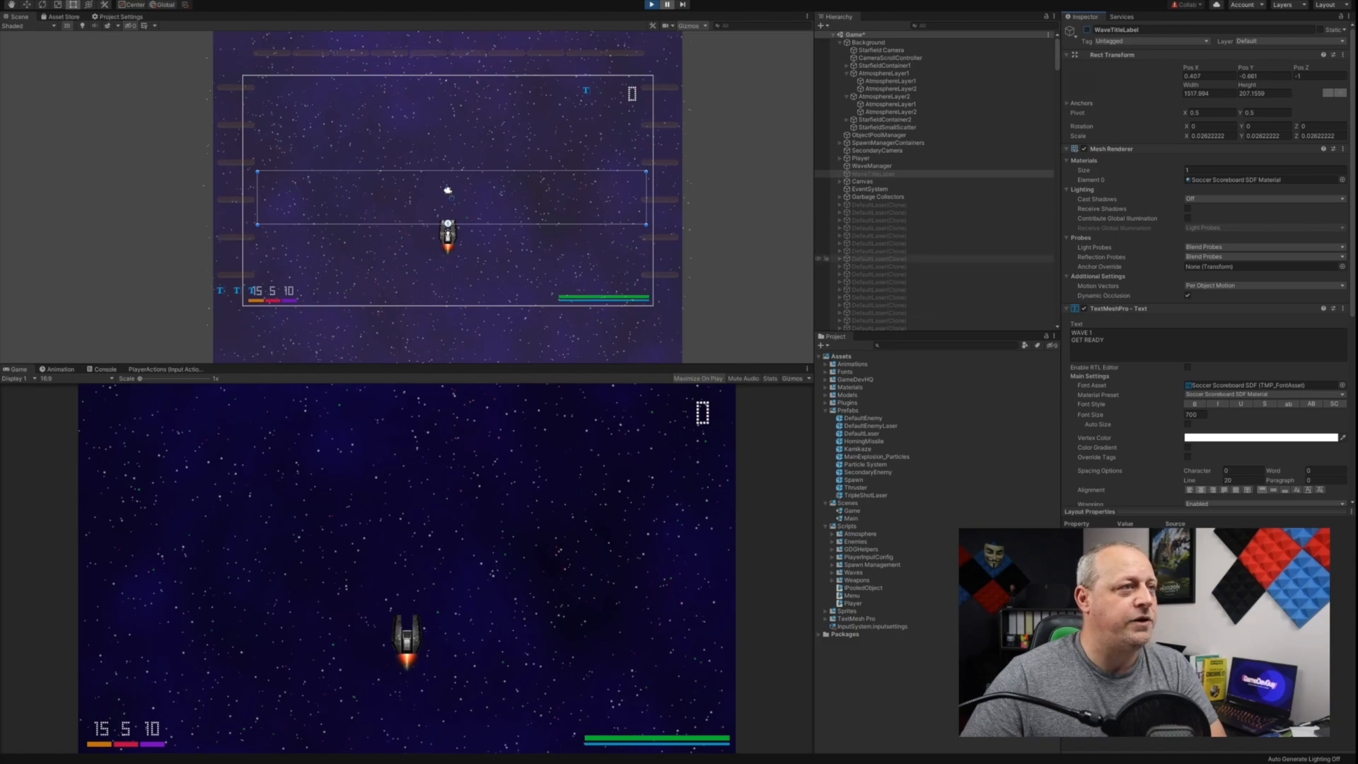
Step: Select the WaveManager object, switch to Visual Studio and examine the tsm, lsm and rsm SpawnManager fields in WaveManager.cs
left_click(872, 166)
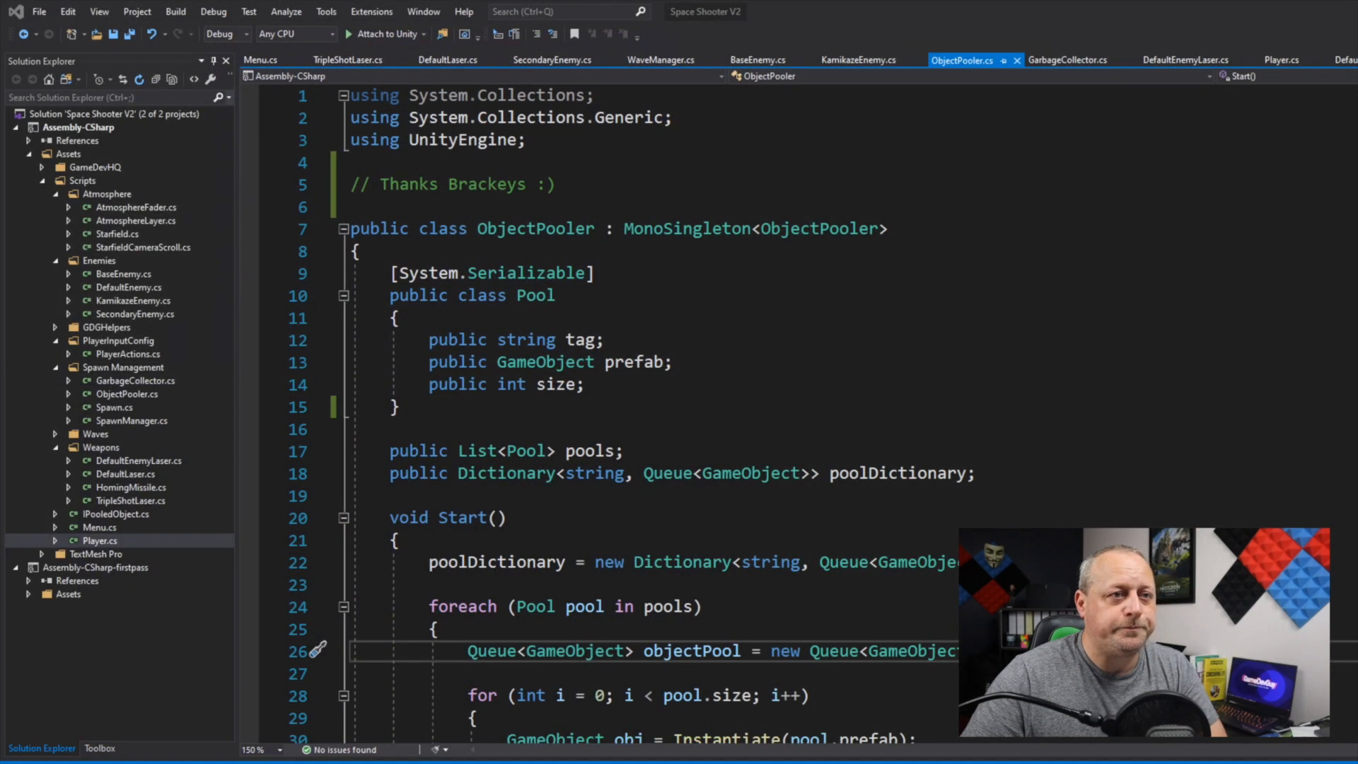
left_click(852, 318)
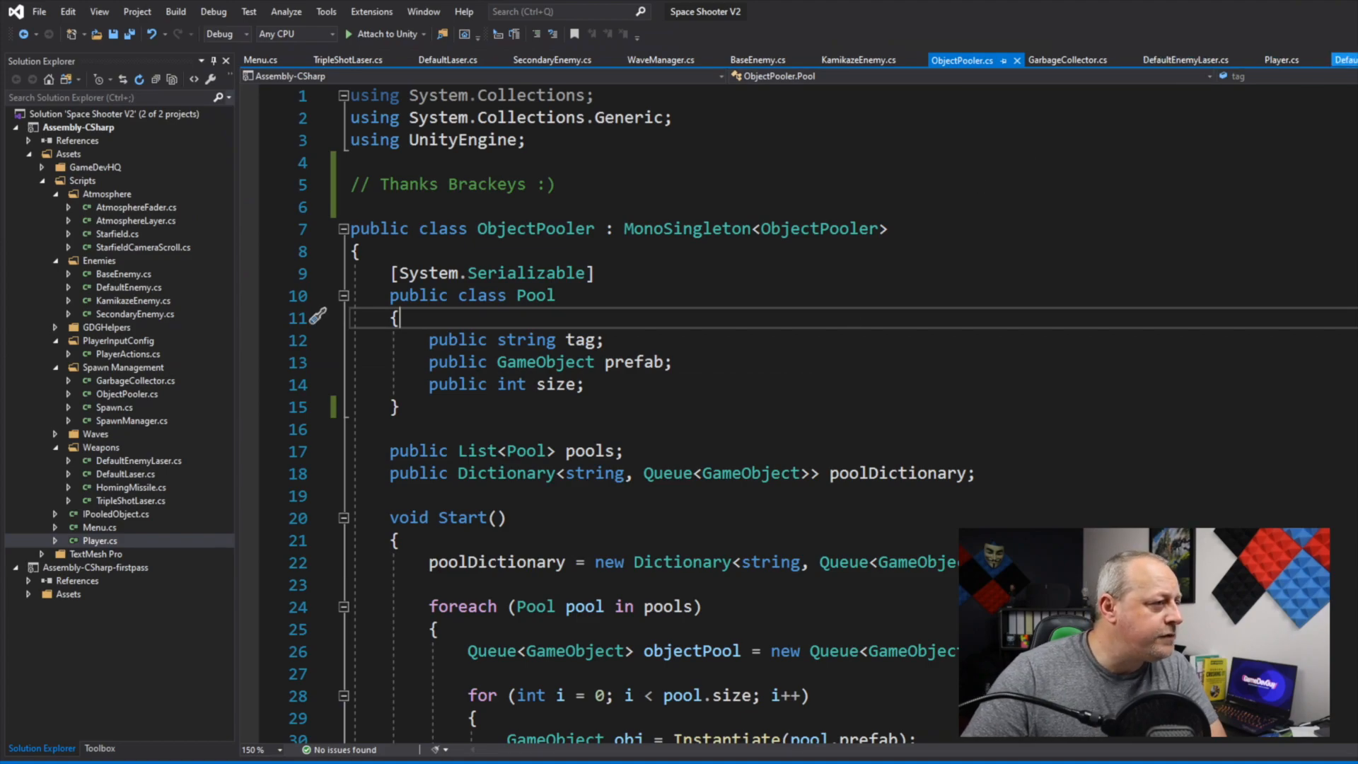
left_click(676, 61)
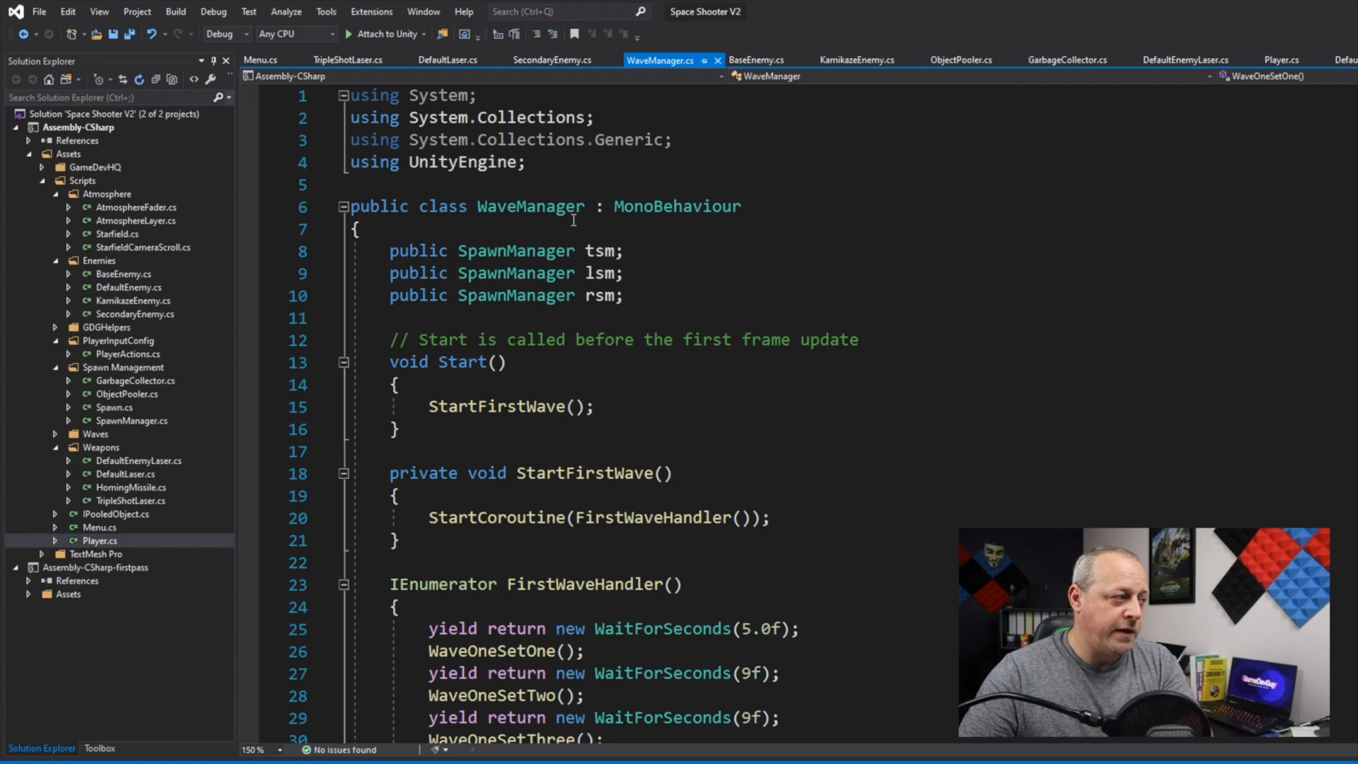
left_click_drag(589, 250, 605, 296)
left_click(733, 276)
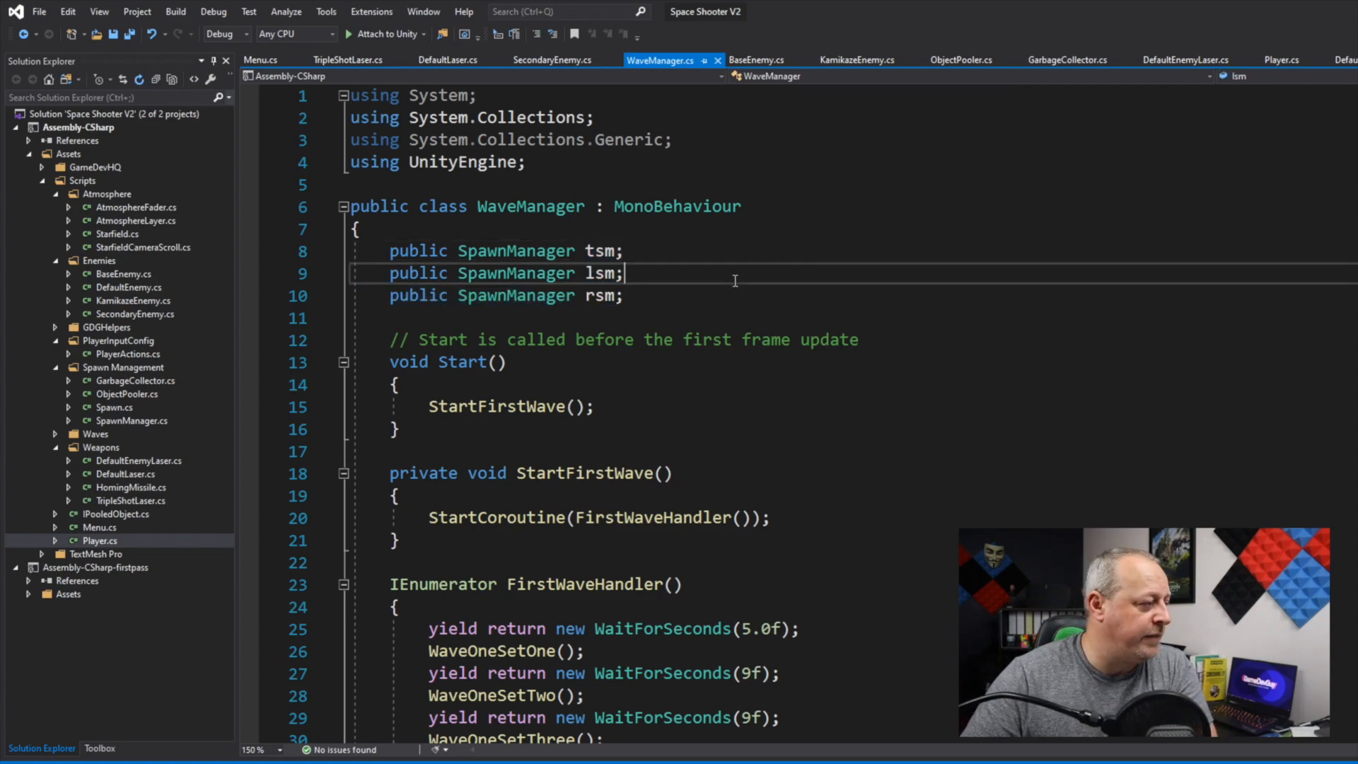
Step: Follow the wave sequence in WaveManager.cs from the StartFirstWave call through the wave set calls in FirstWaveHandler
scroll(735, 279, "down", 2)
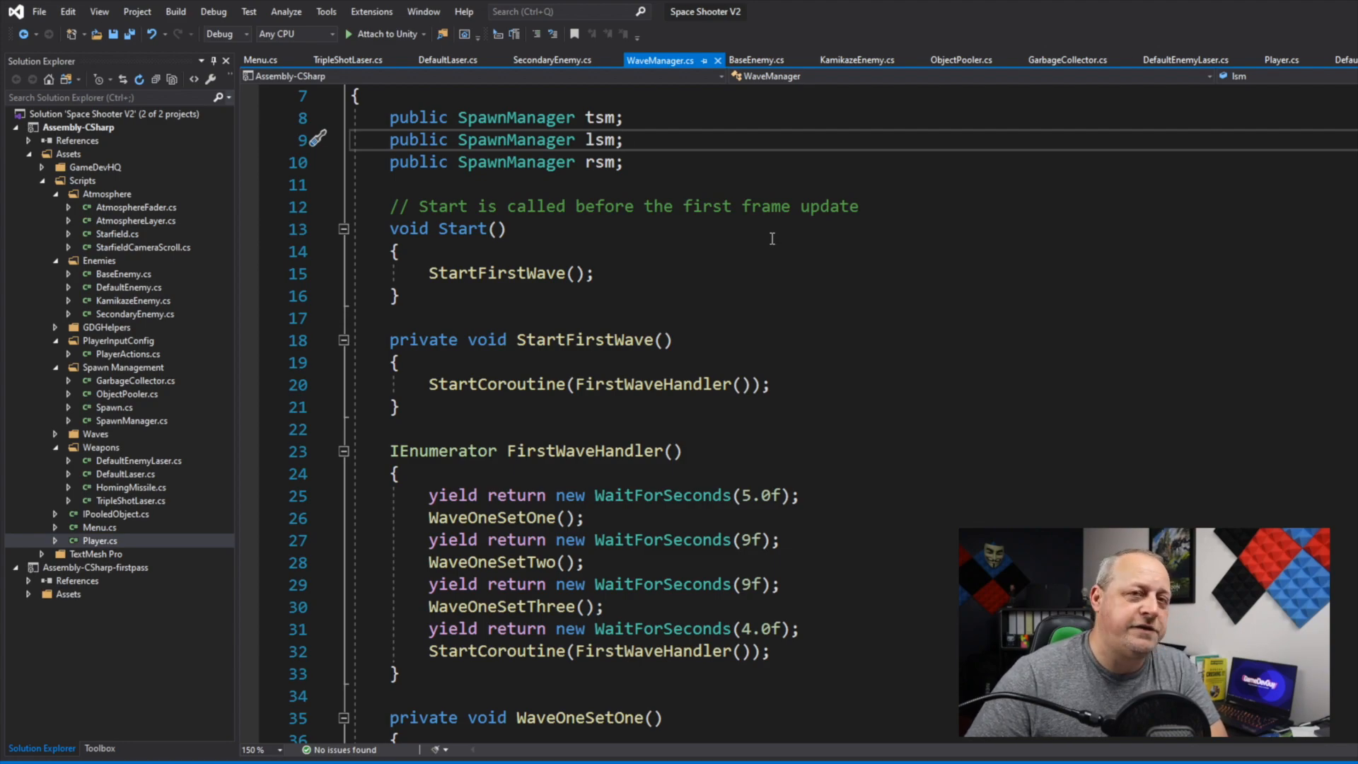
scroll(566, 297, "down", 1)
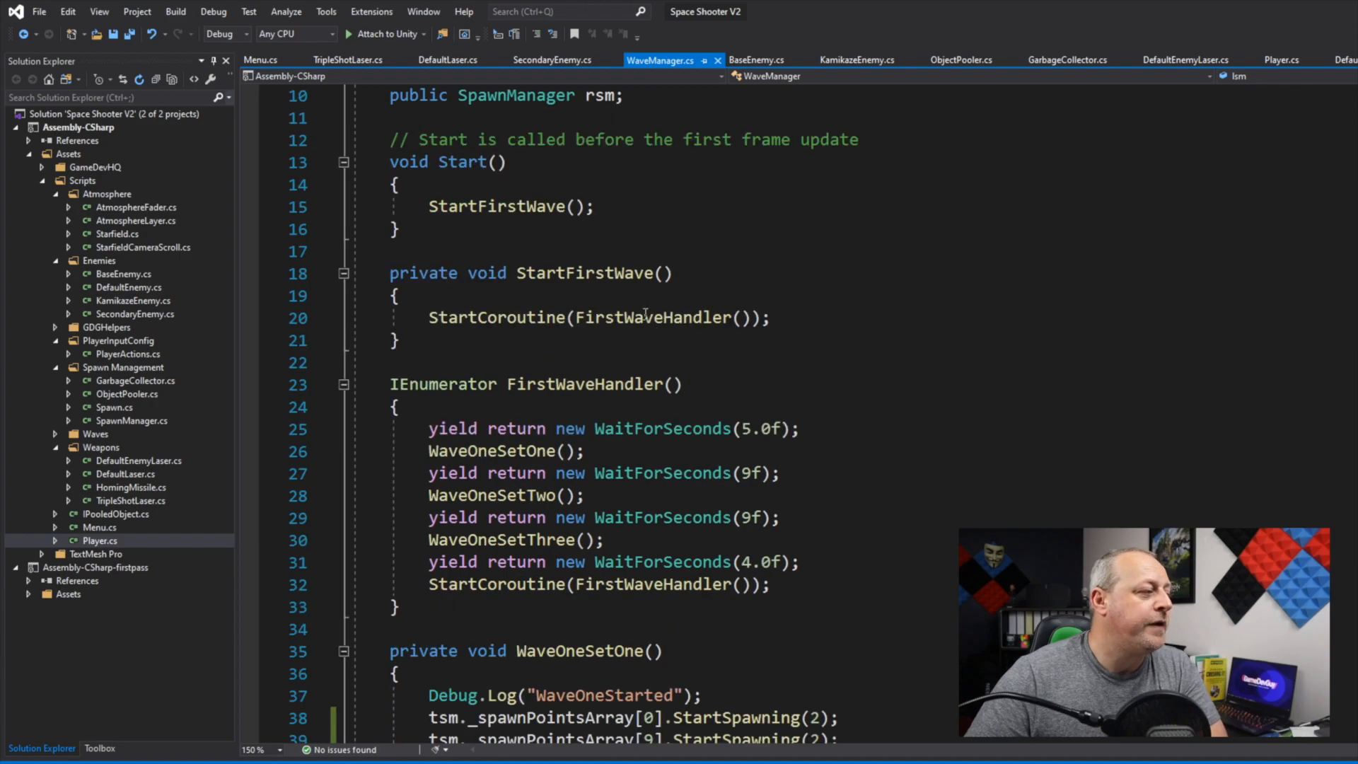
double_click(433, 205)
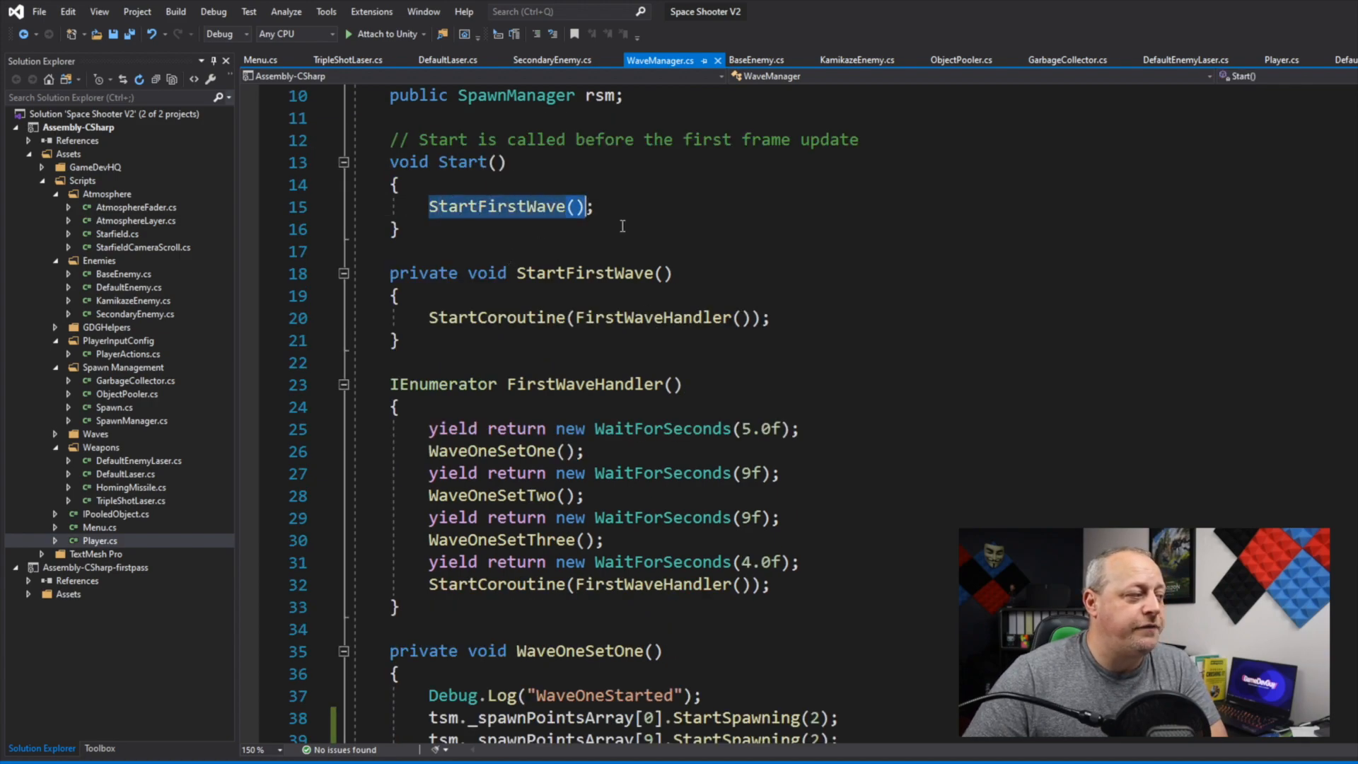
scroll(519, 322, "down", 2)
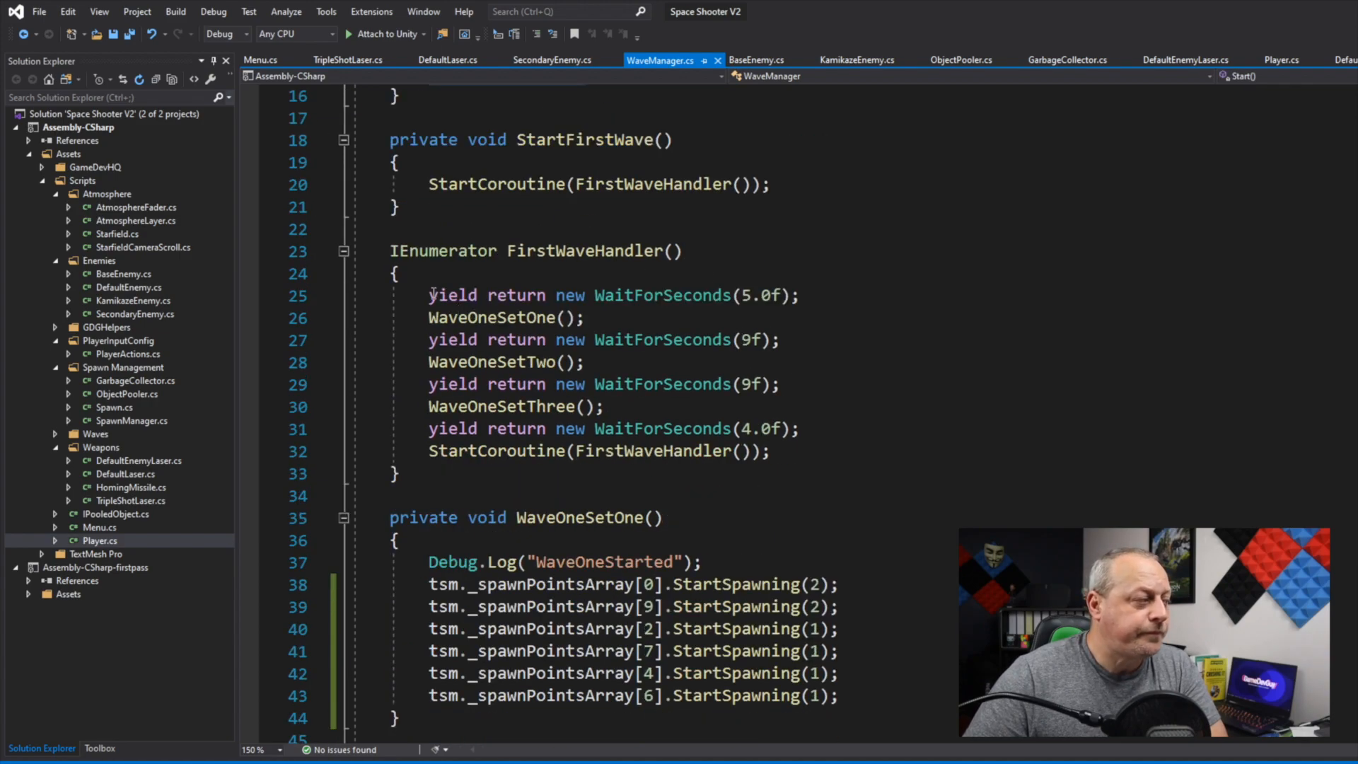
left_click_drag(427, 317, 577, 318)
left_click_drag(429, 361, 578, 360)
scroll(720, 365, "down", 1)
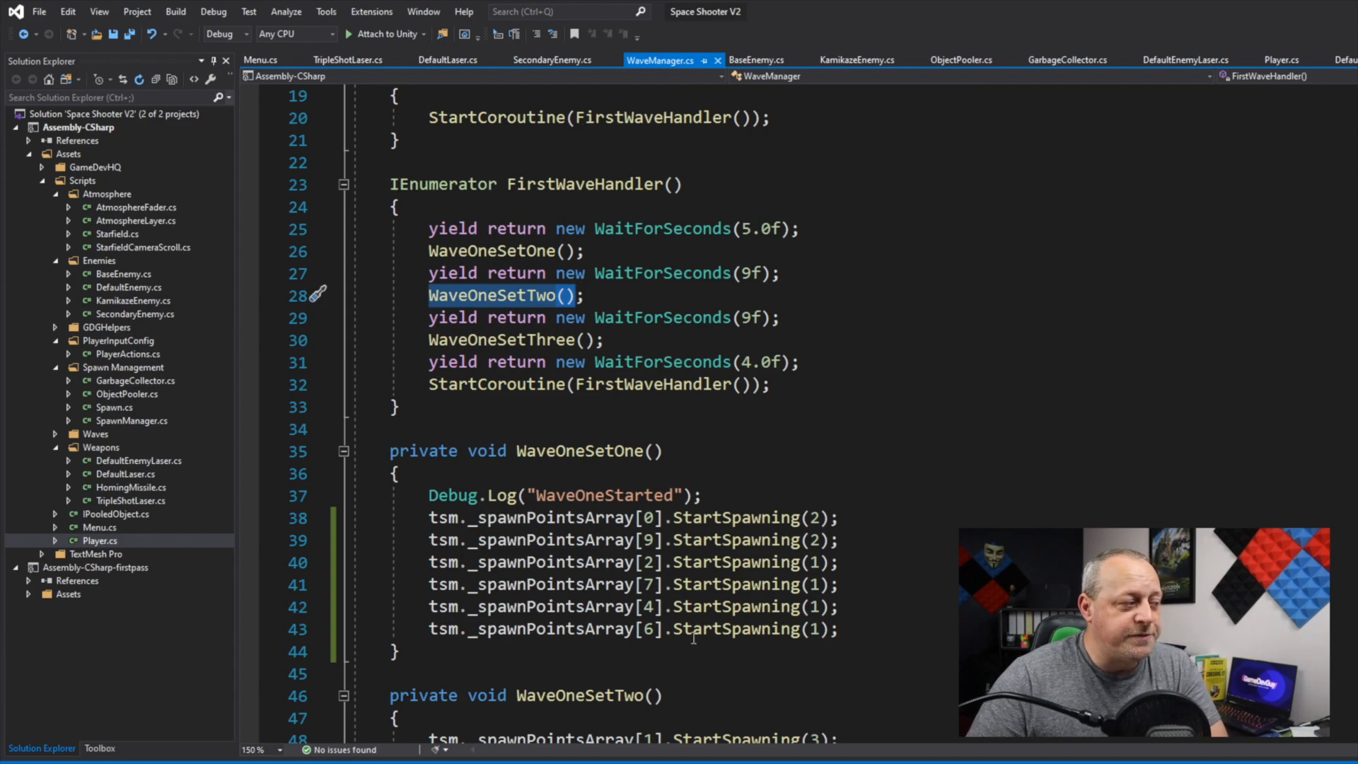
Step: Examine the WaveOneSetOne method, including its spawn point indexes and the StartSpawning arguments
scroll(706, 534, "down", 2)
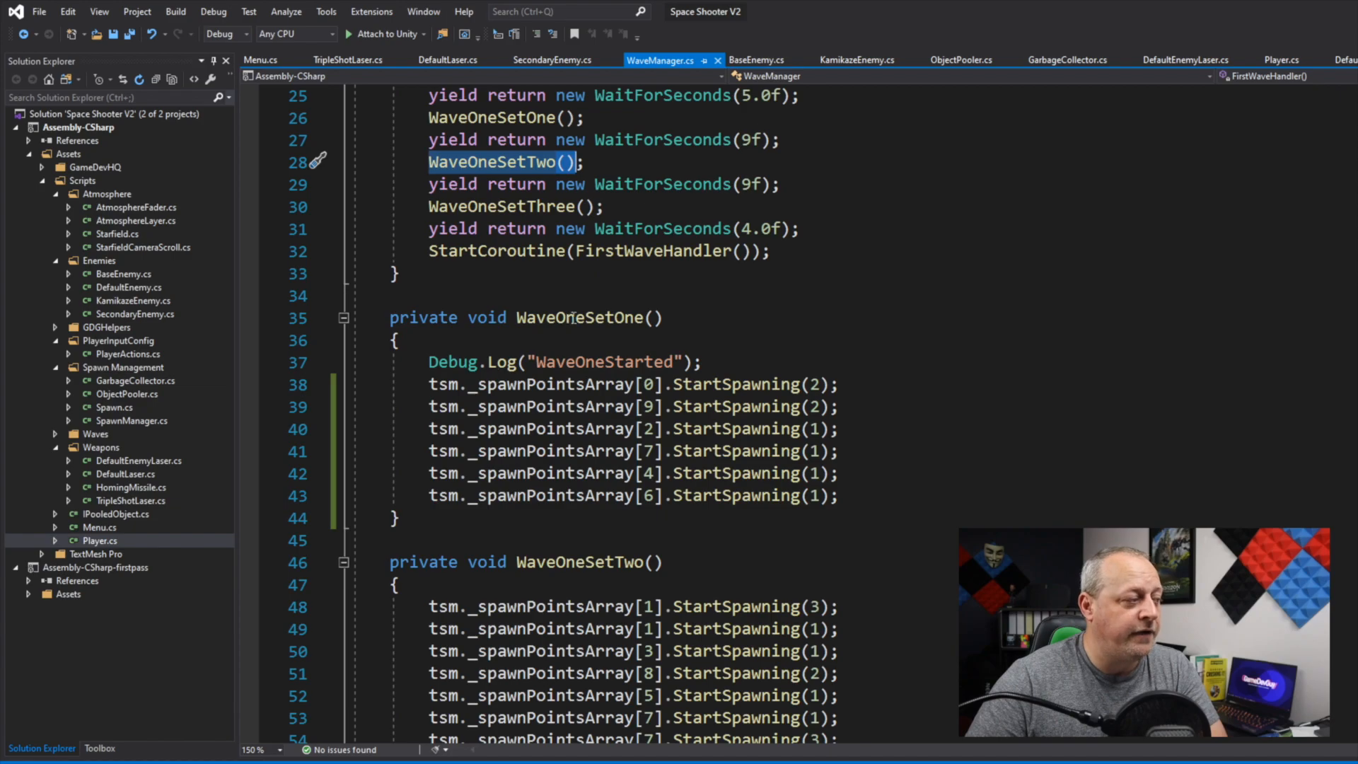
left_click_drag(429, 118, 575, 117)
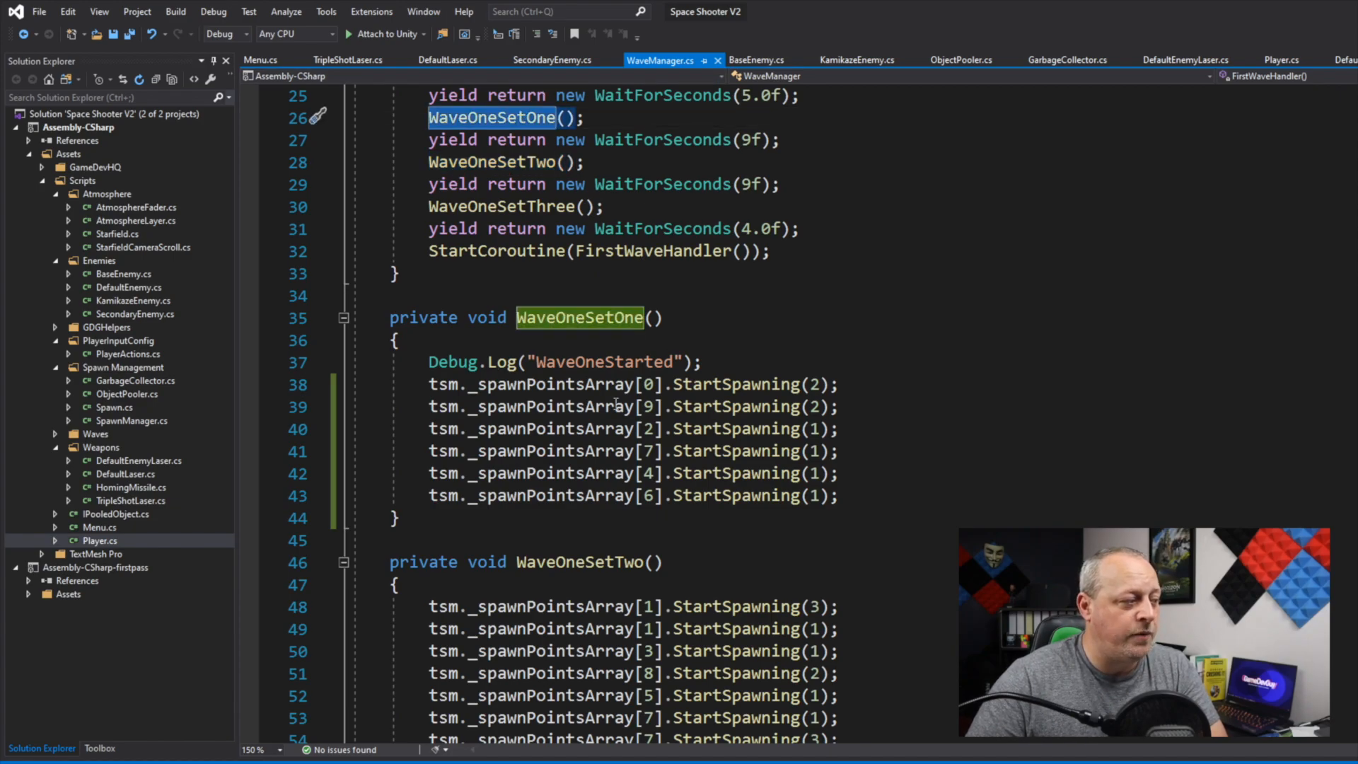
double_click(599, 387)
left_click(792, 385, "shift")
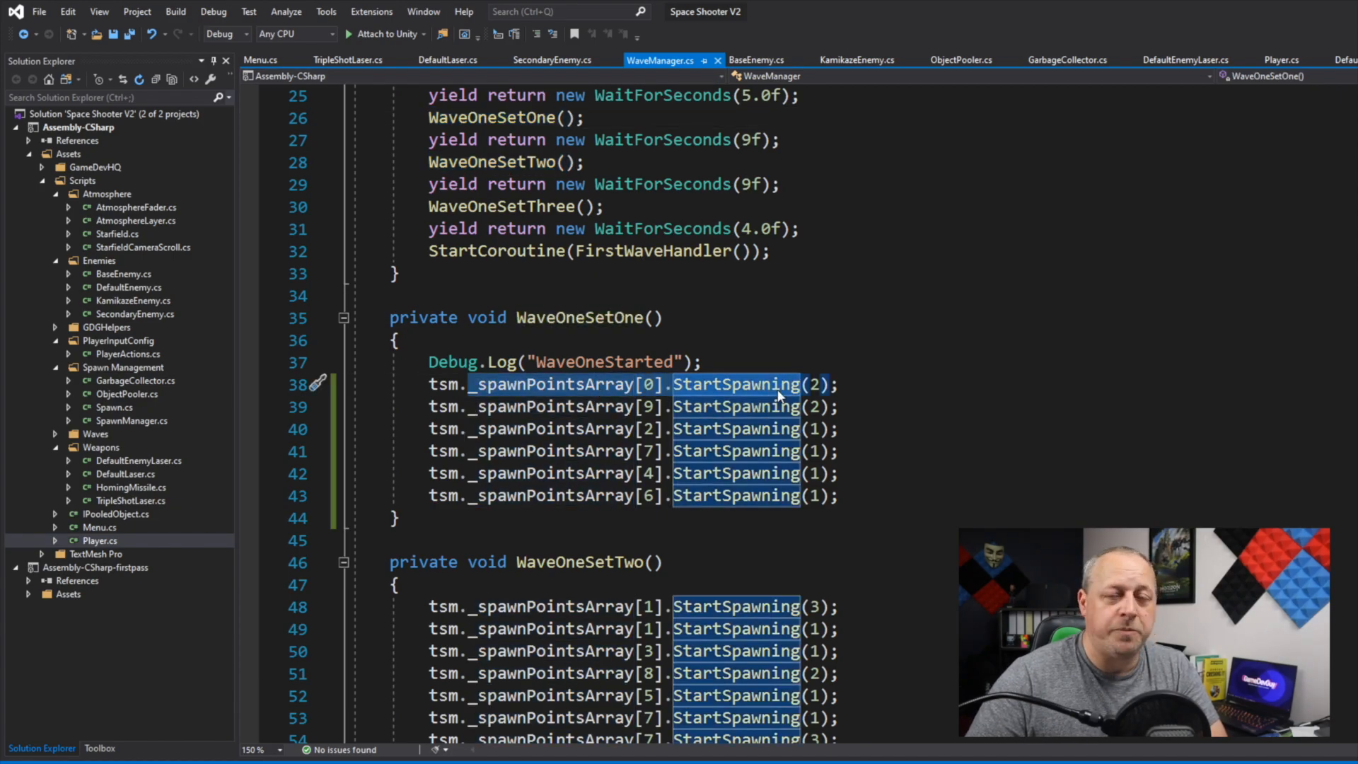
key("shift+Down")
key("shift+Down")
key("shift+Down")
key("shift+Down")
key("shift+Down")
key("shift+Down")
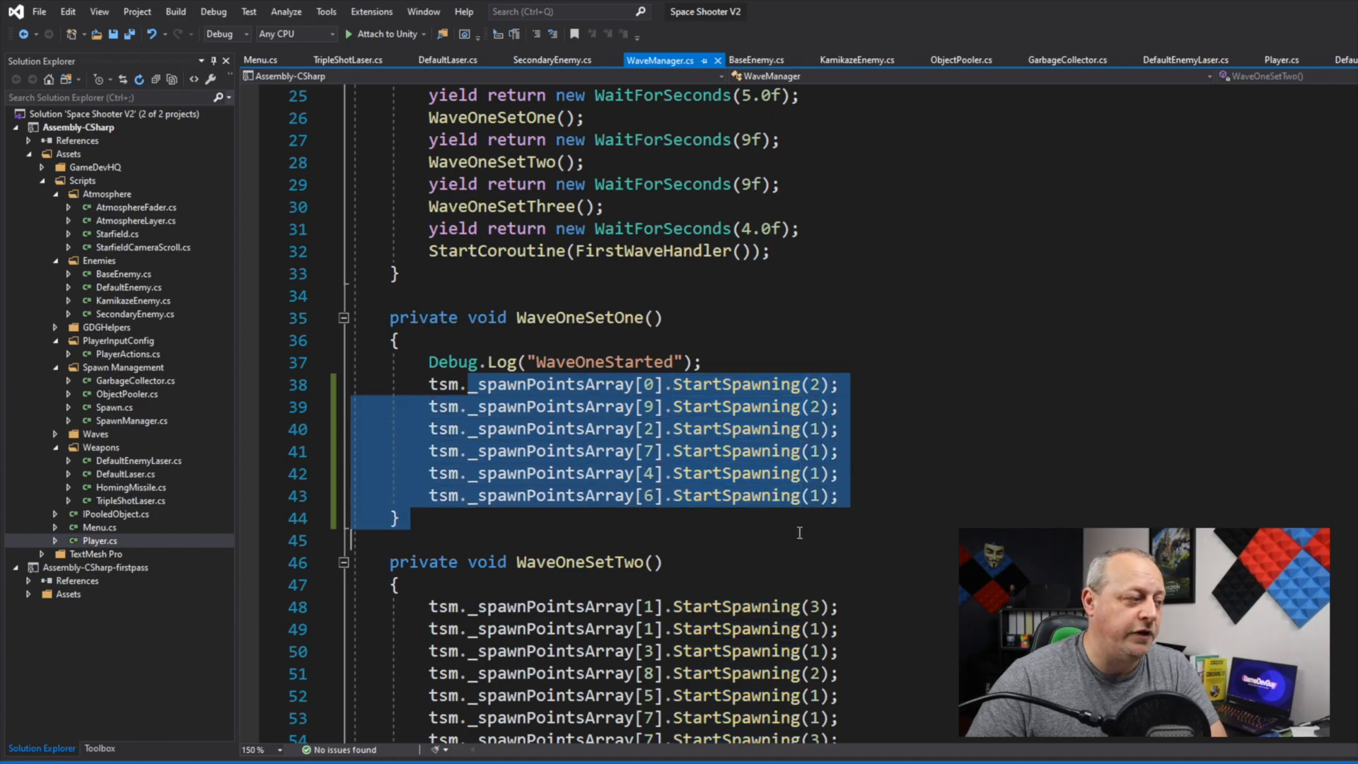
left_click(816, 386)
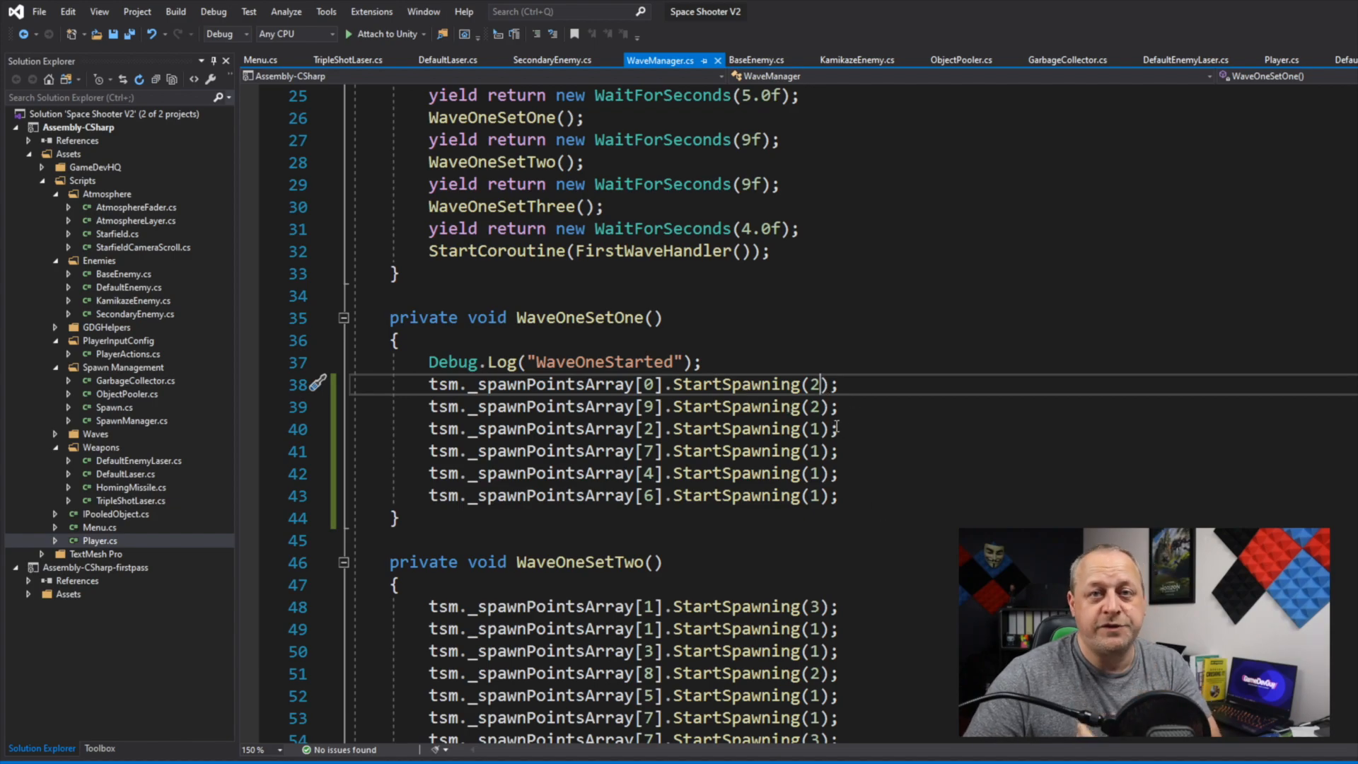
Step: Compare the StartSpawning calls in WaveOneSetTwo and WaveOneSetThree with those of the first set
left_click(814, 607)
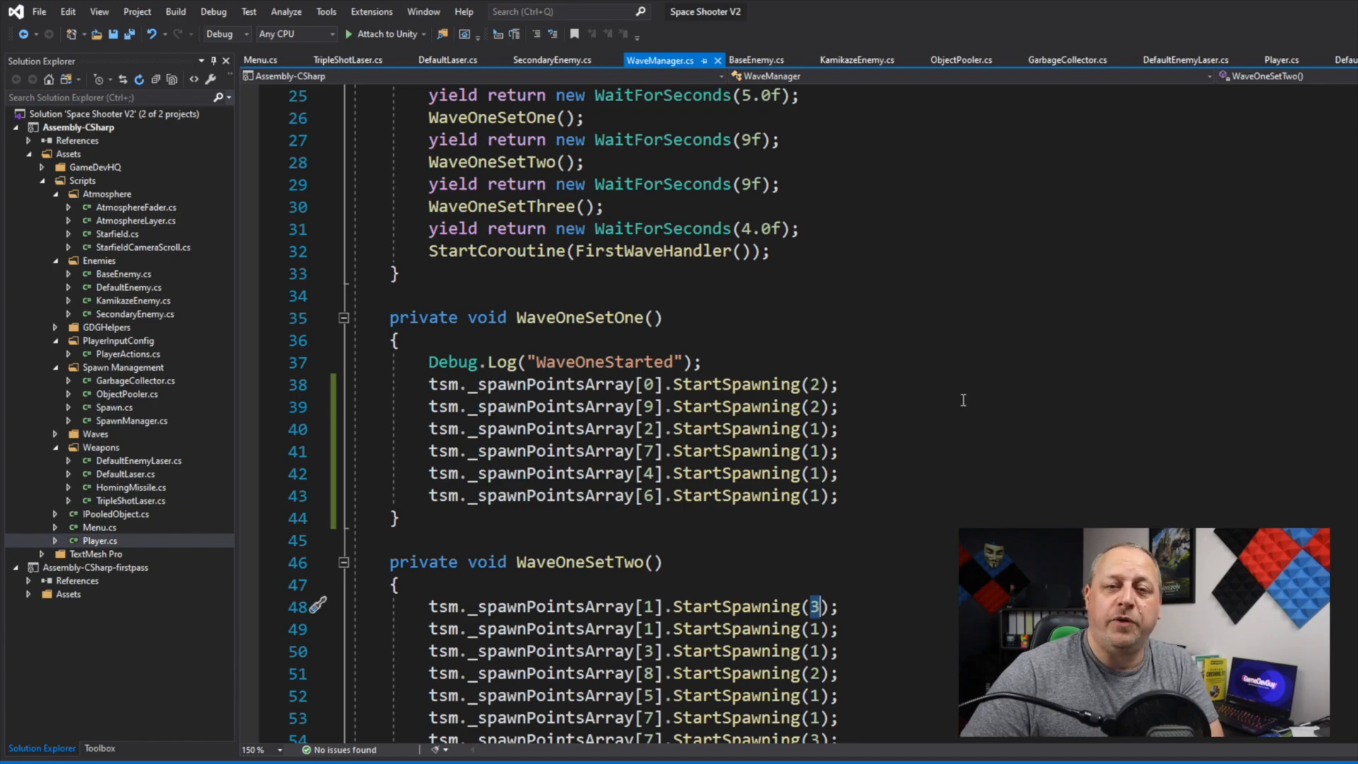
scroll(962, 399, "down", 2)
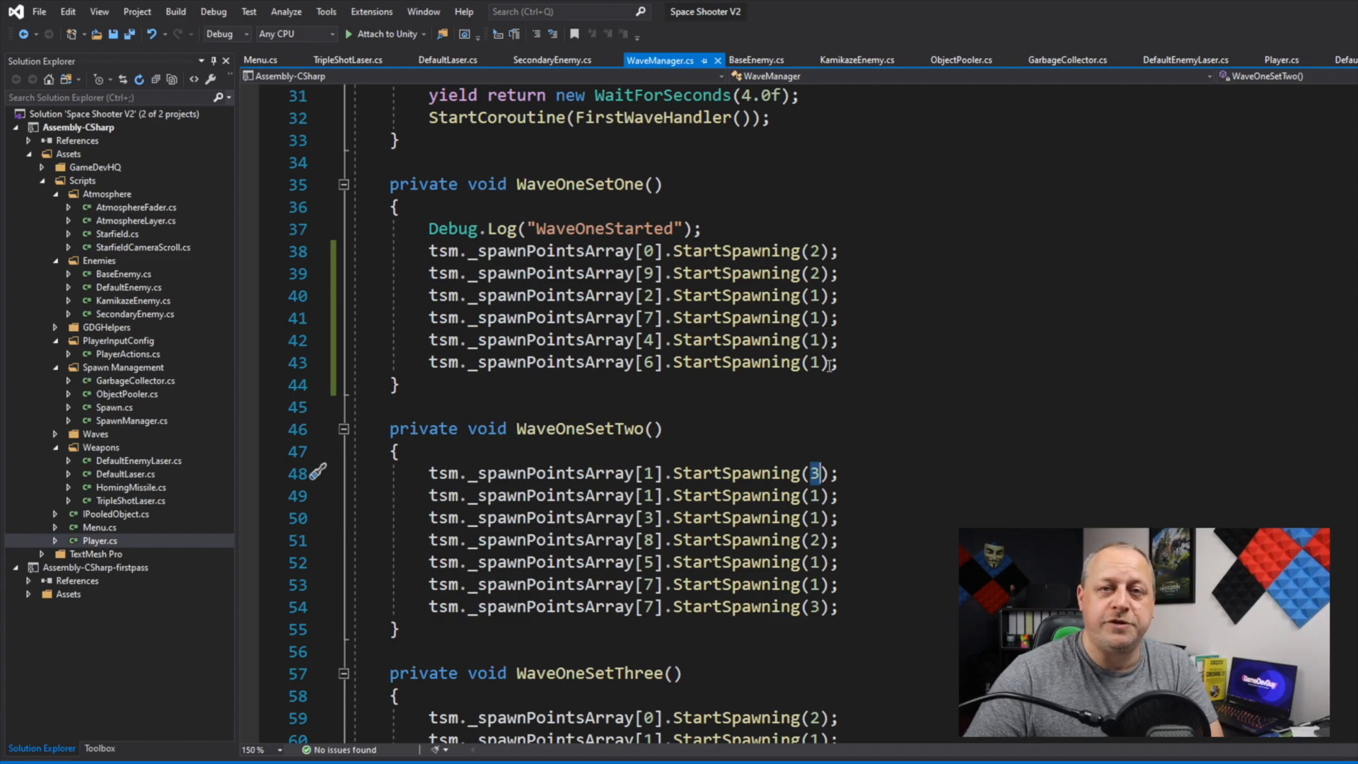
scroll(838, 424, "down", 7)
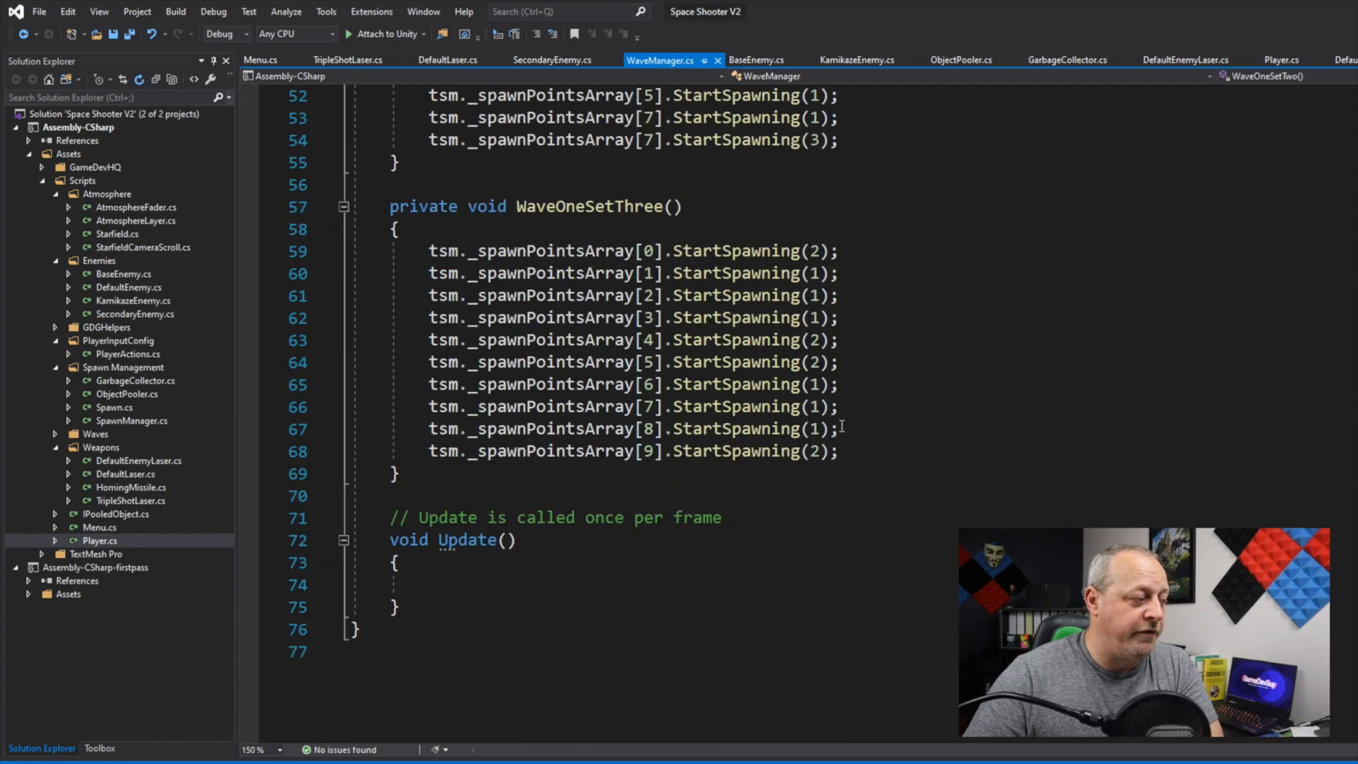
scroll(842, 427, "up", 6)
scroll(848, 427, "up", 3)
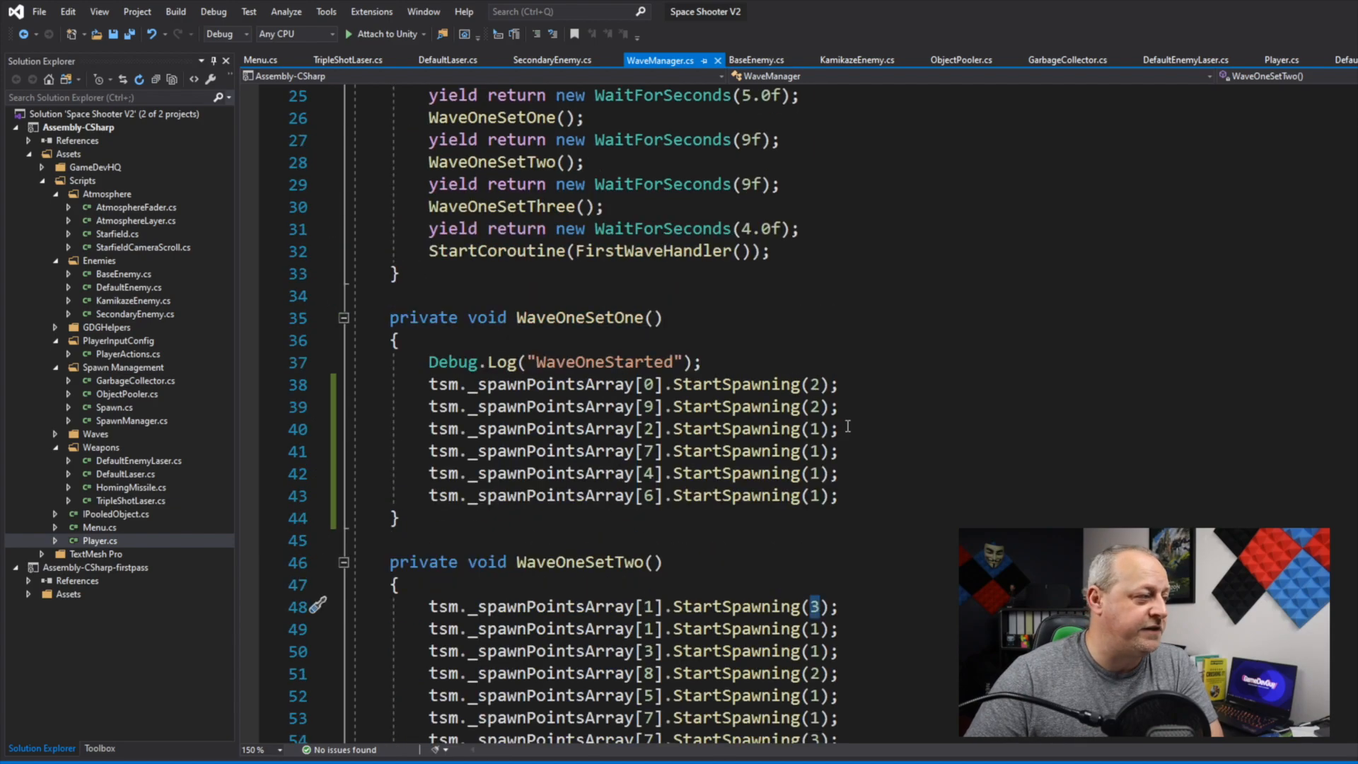
scroll(835, 433, "down", 1)
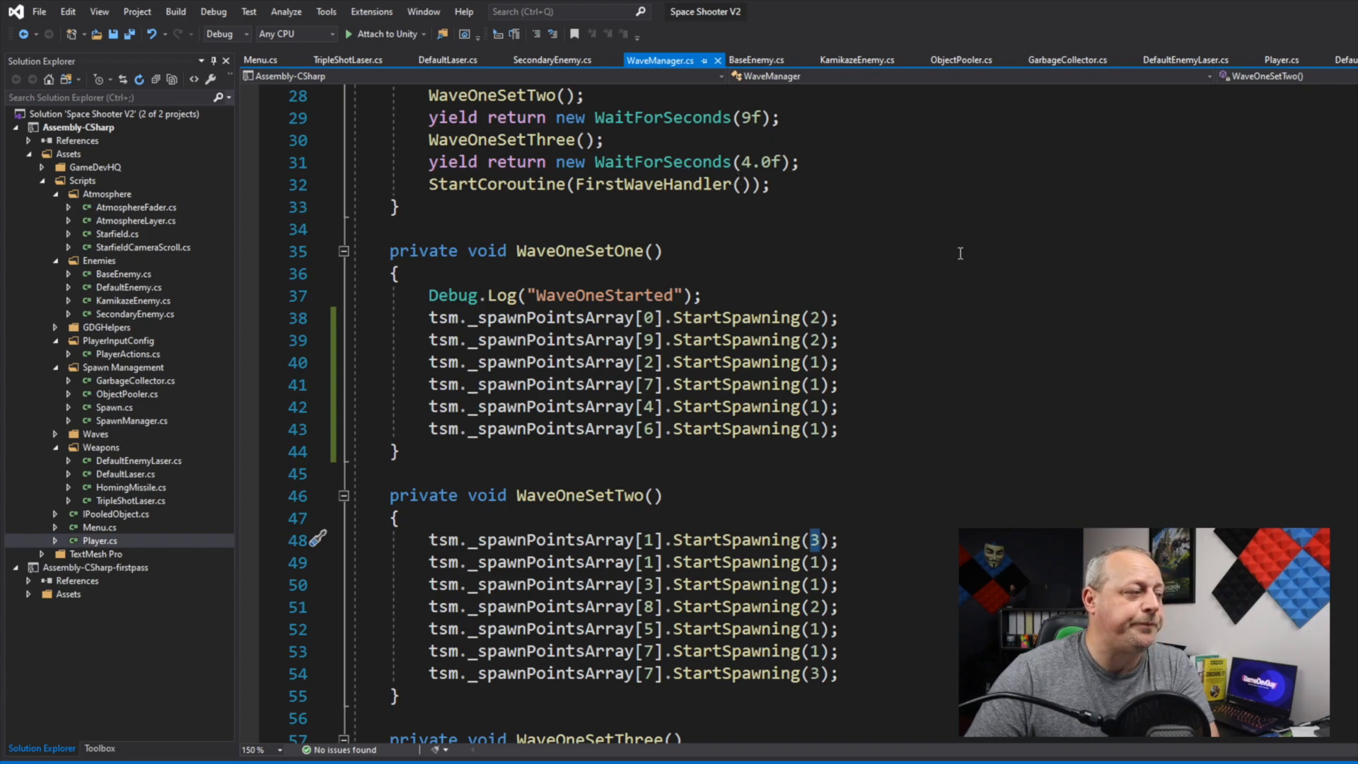
scroll(972, 258, "up", 6)
scroll(972, 258, "up", 2)
scroll(972, 257, "down", 11)
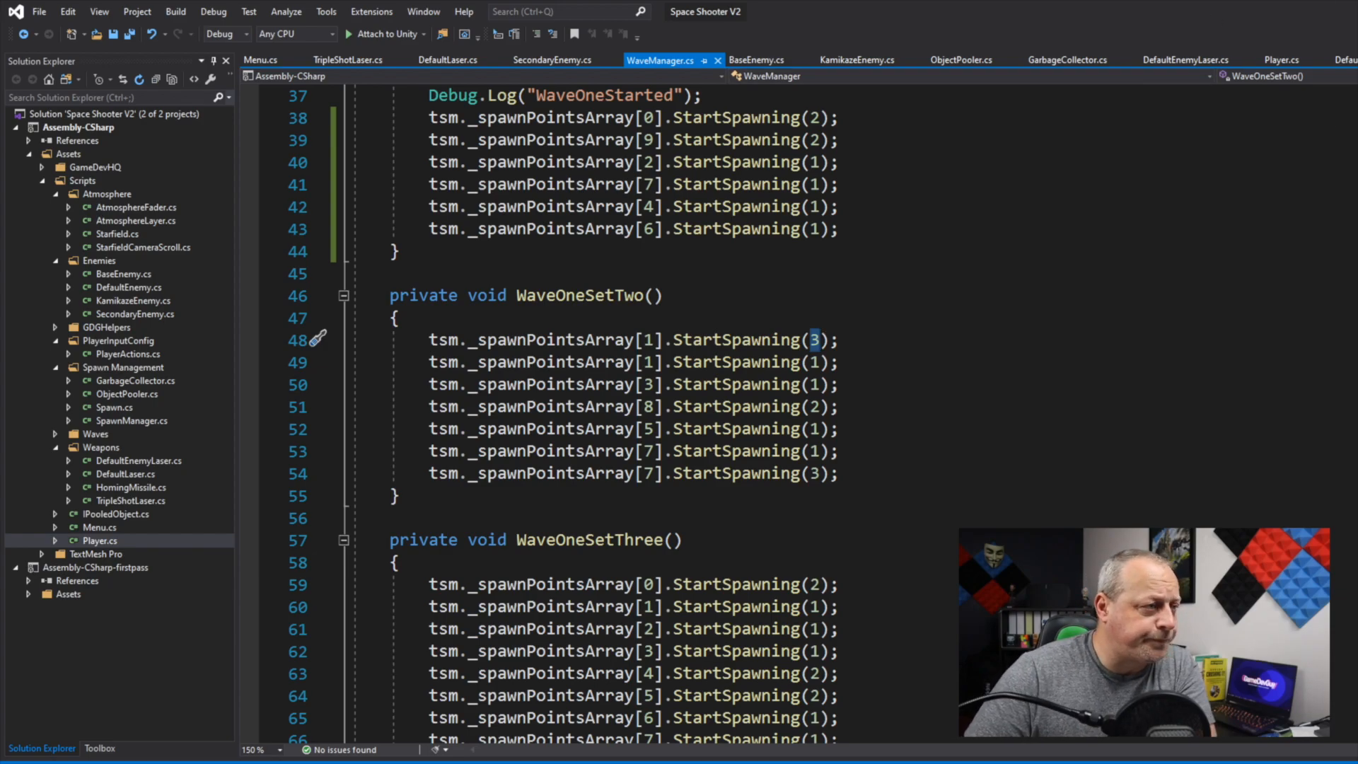
Step: Switch to Trello, close the User Interface card, move the Powerups card to In Progress and open it
key("alt+Tab")
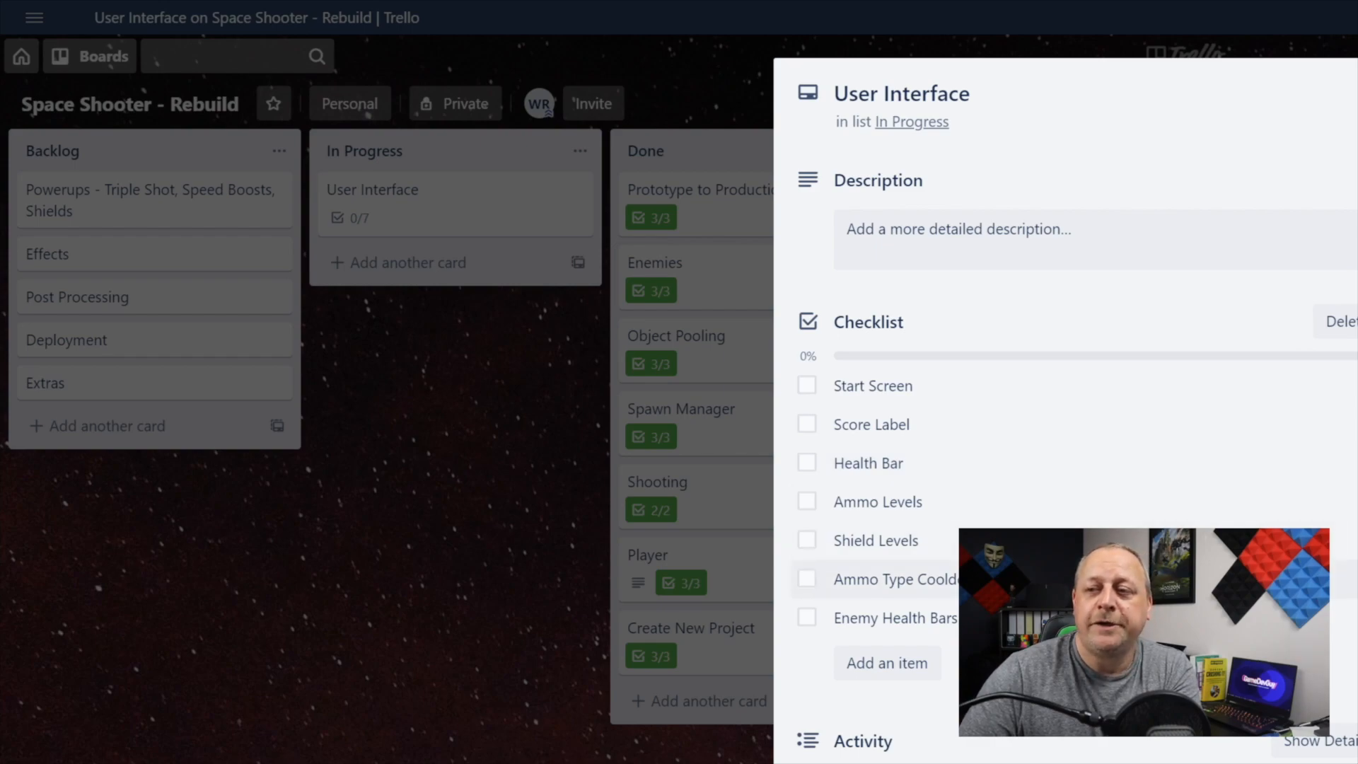
key("Escape")
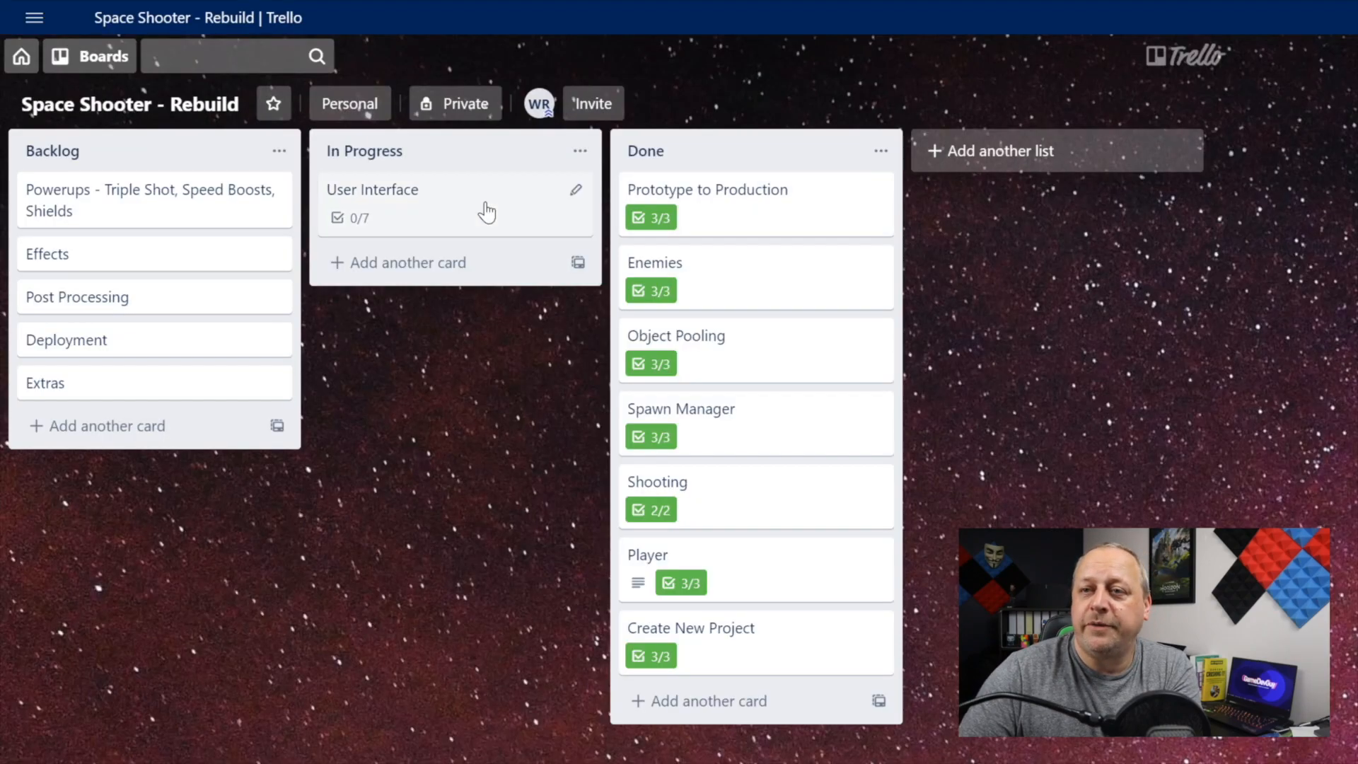
left_click_drag(181, 197, 479, 282)
left_click(480, 283)
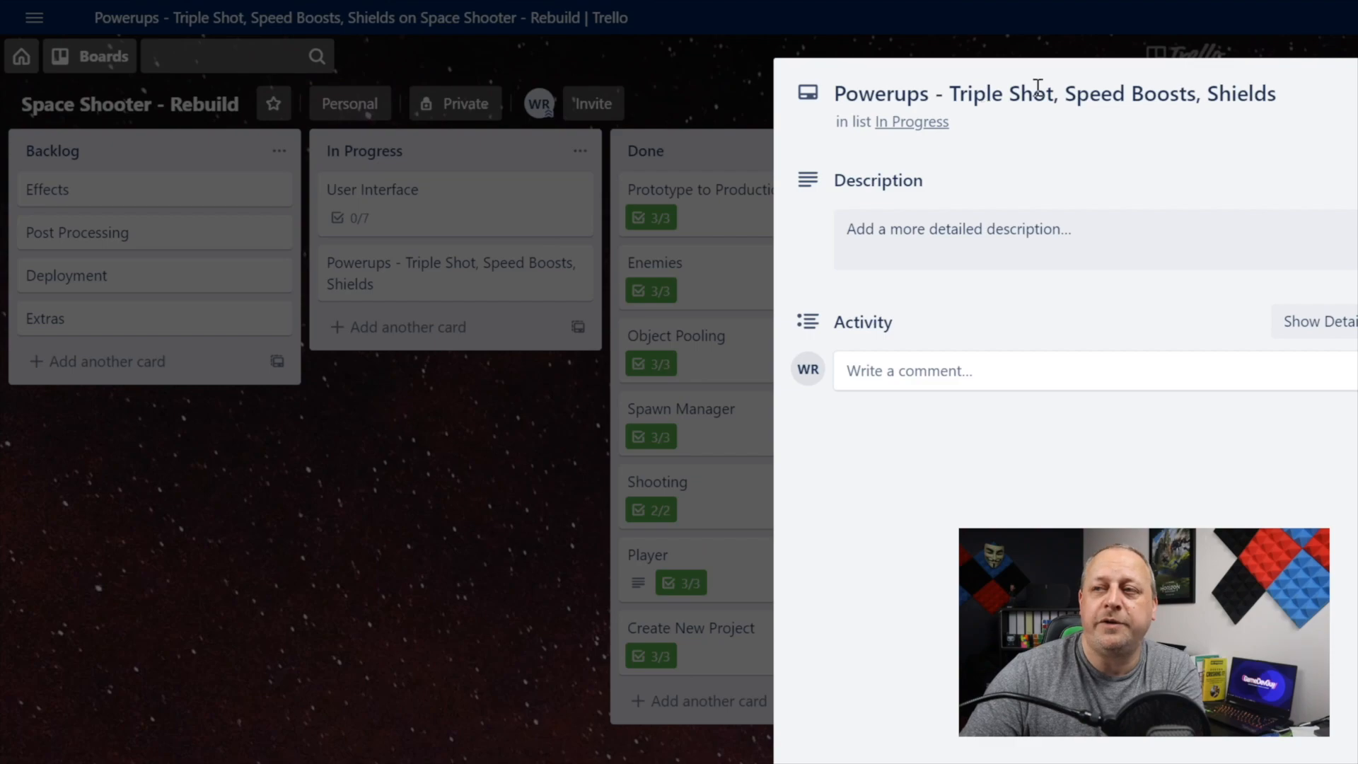
Step: Highlight Triple Shot, Speed Boosts and Shields in turn in the Powerups card title, and close the card
left_click_drag(983, 92, 1015, 92)
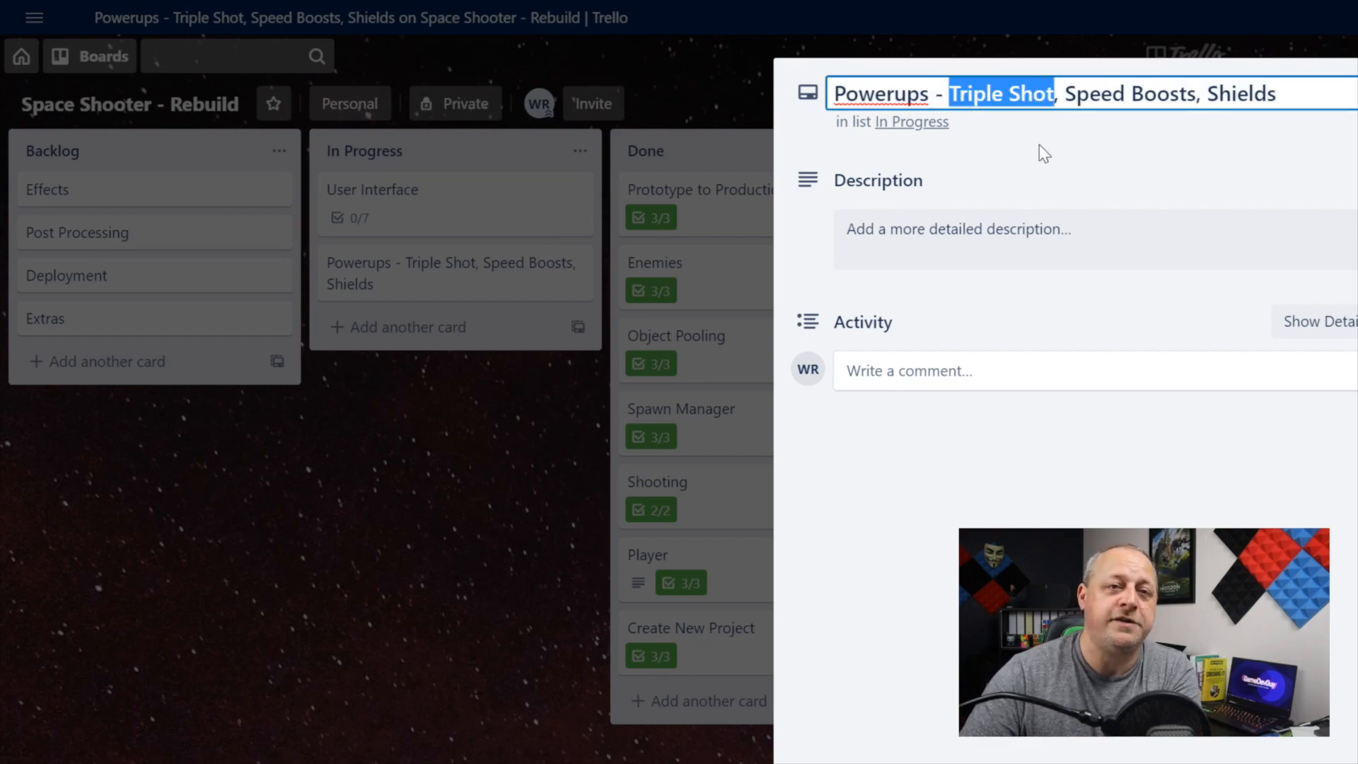
double_click(1108, 99)
left_click_drag(1108, 99, 1144, 80)
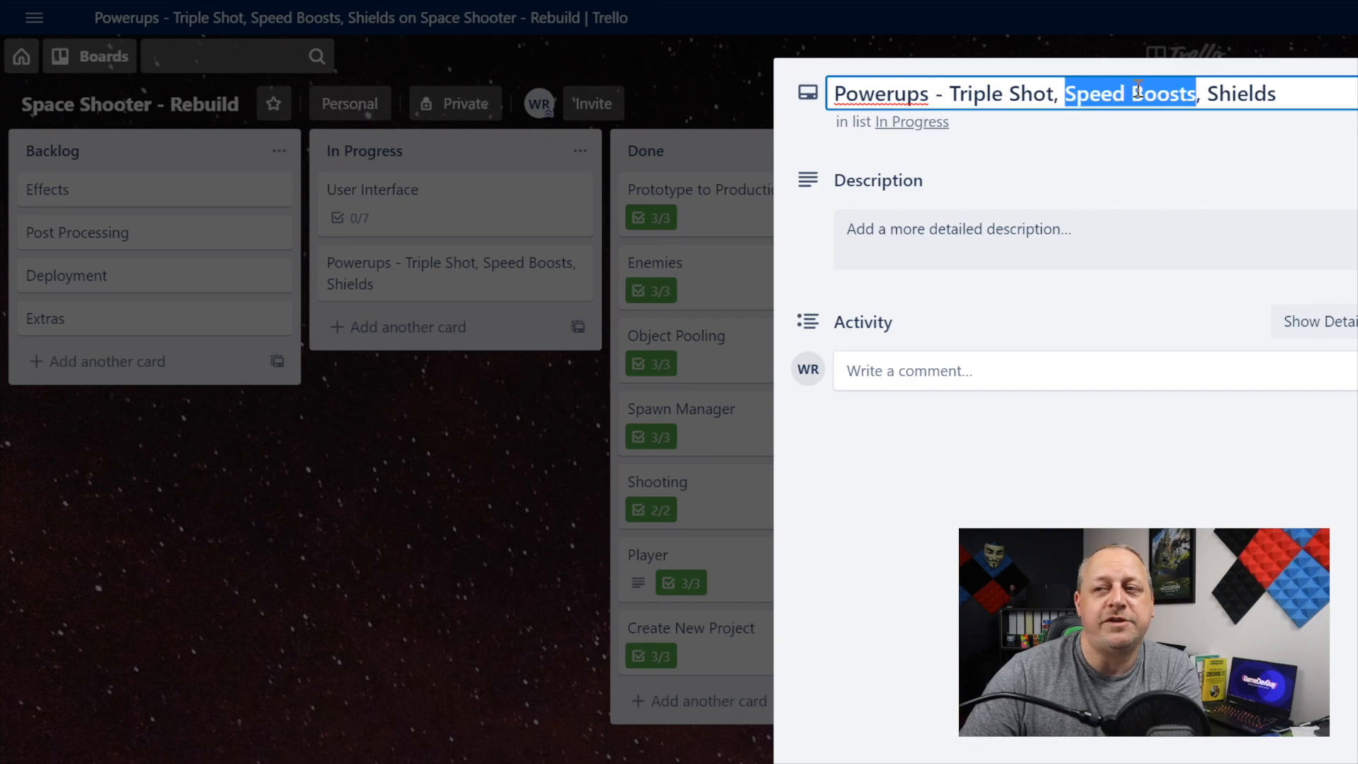
double_click(1238, 92)
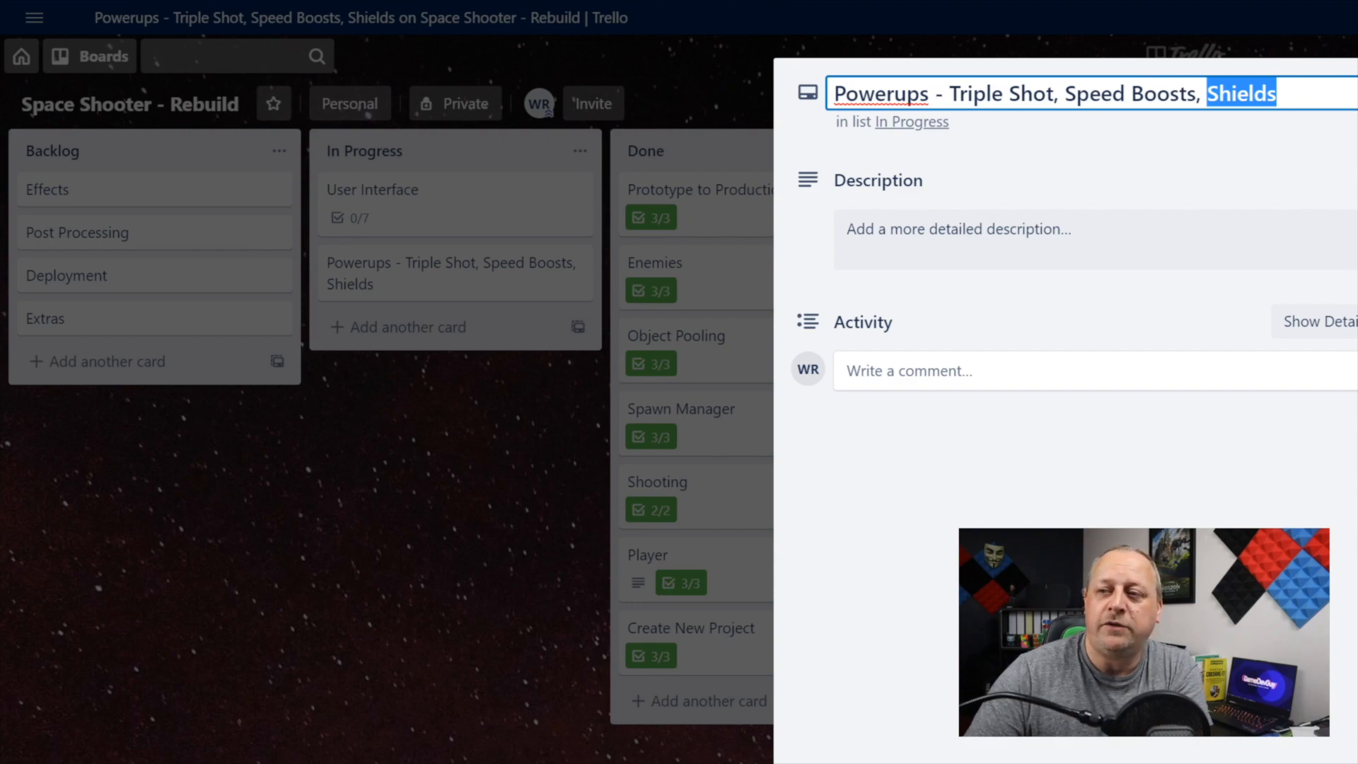
key("Escape")
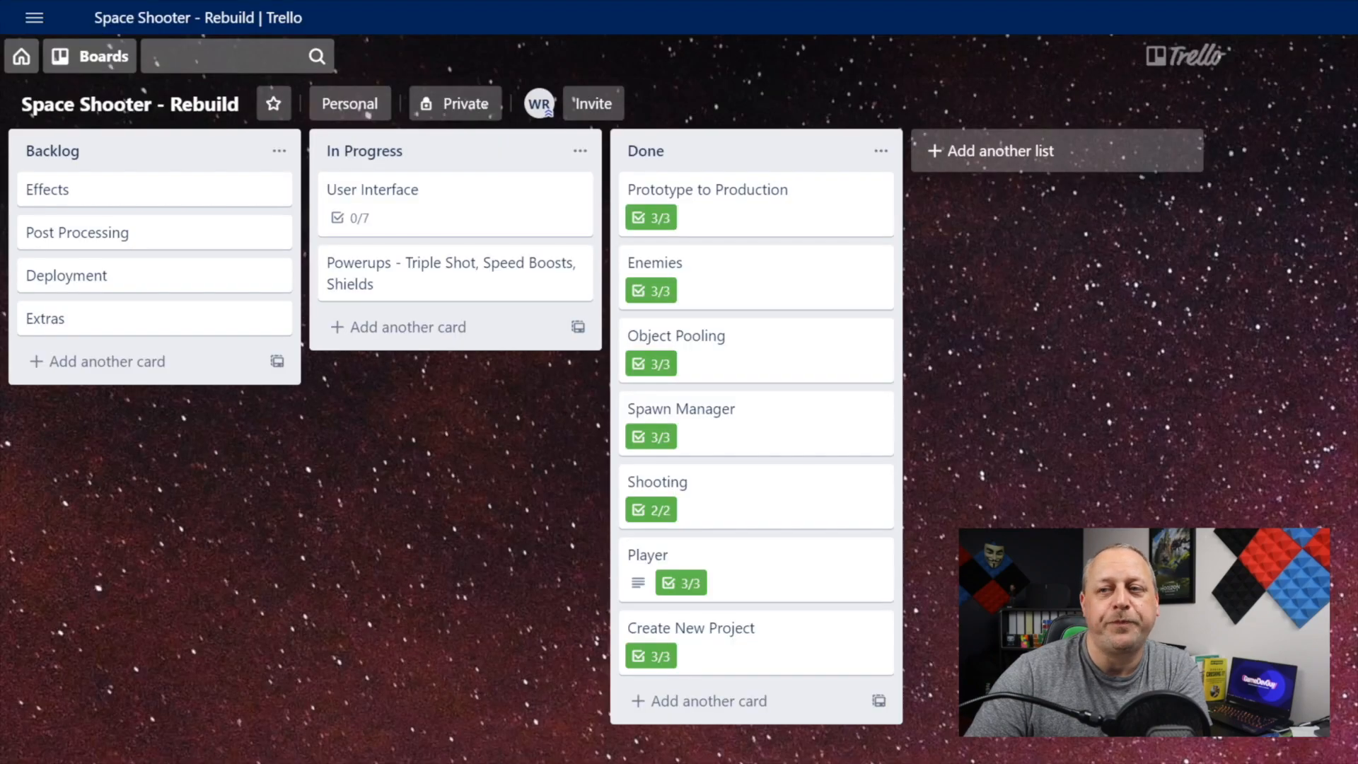
Step: Look into the Effects card, and move the Effects and Post Processing cards from Backlog to In Progress
left_click(153, 191)
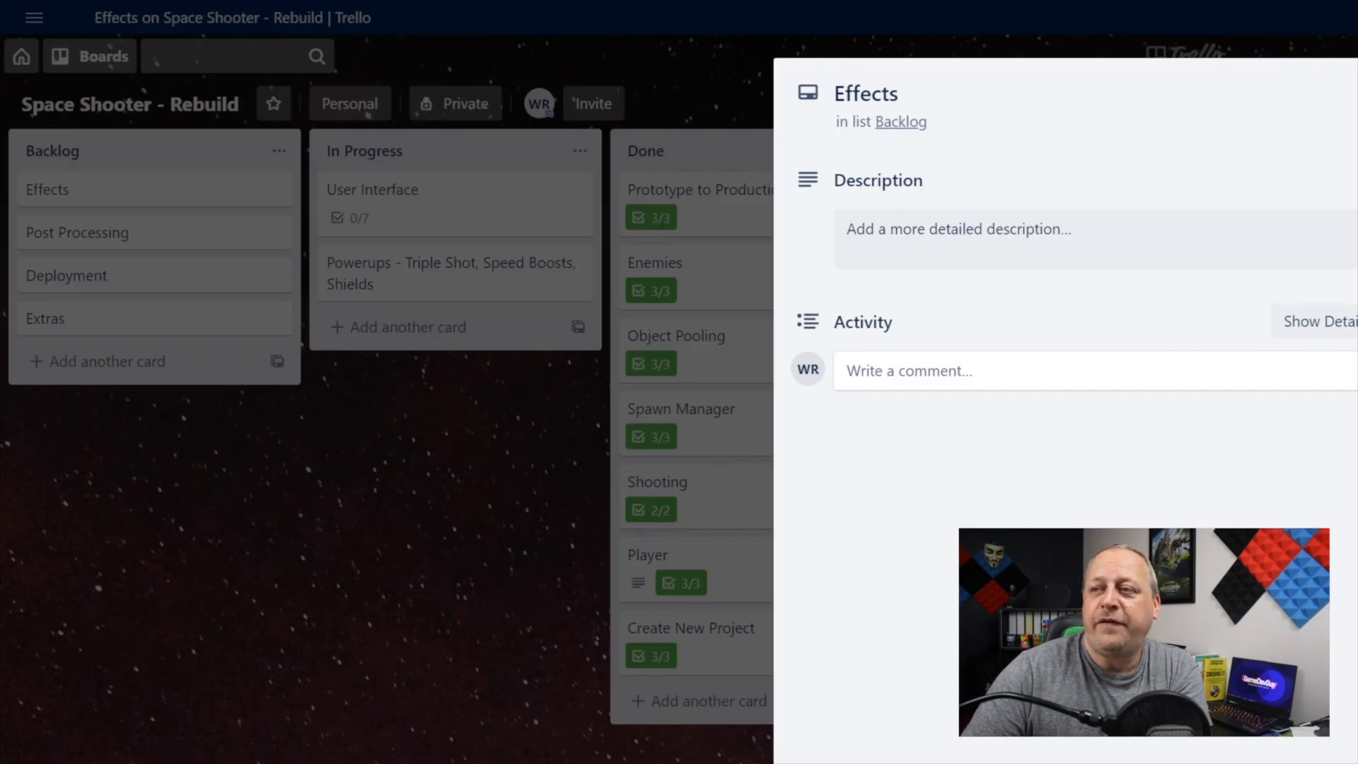
key("Escape")
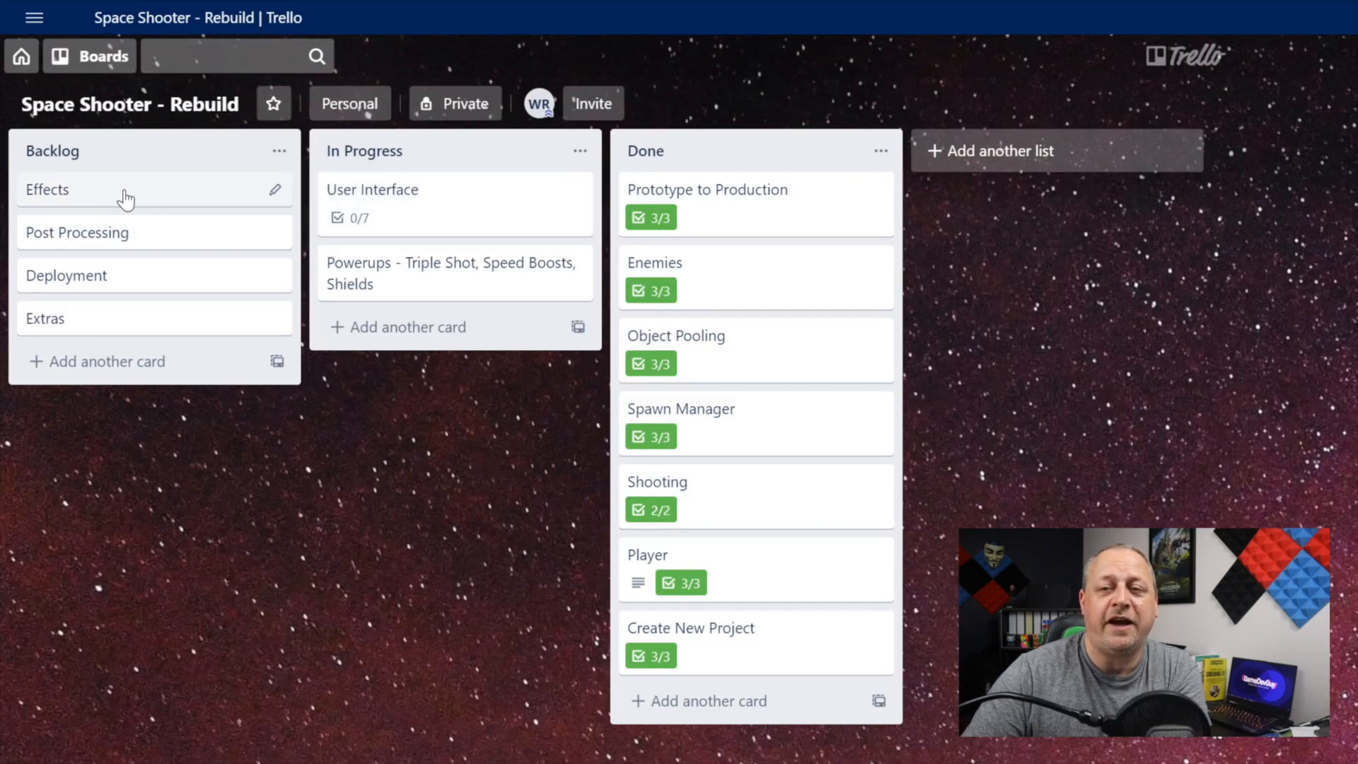
left_click_drag(135, 198, 416, 317)
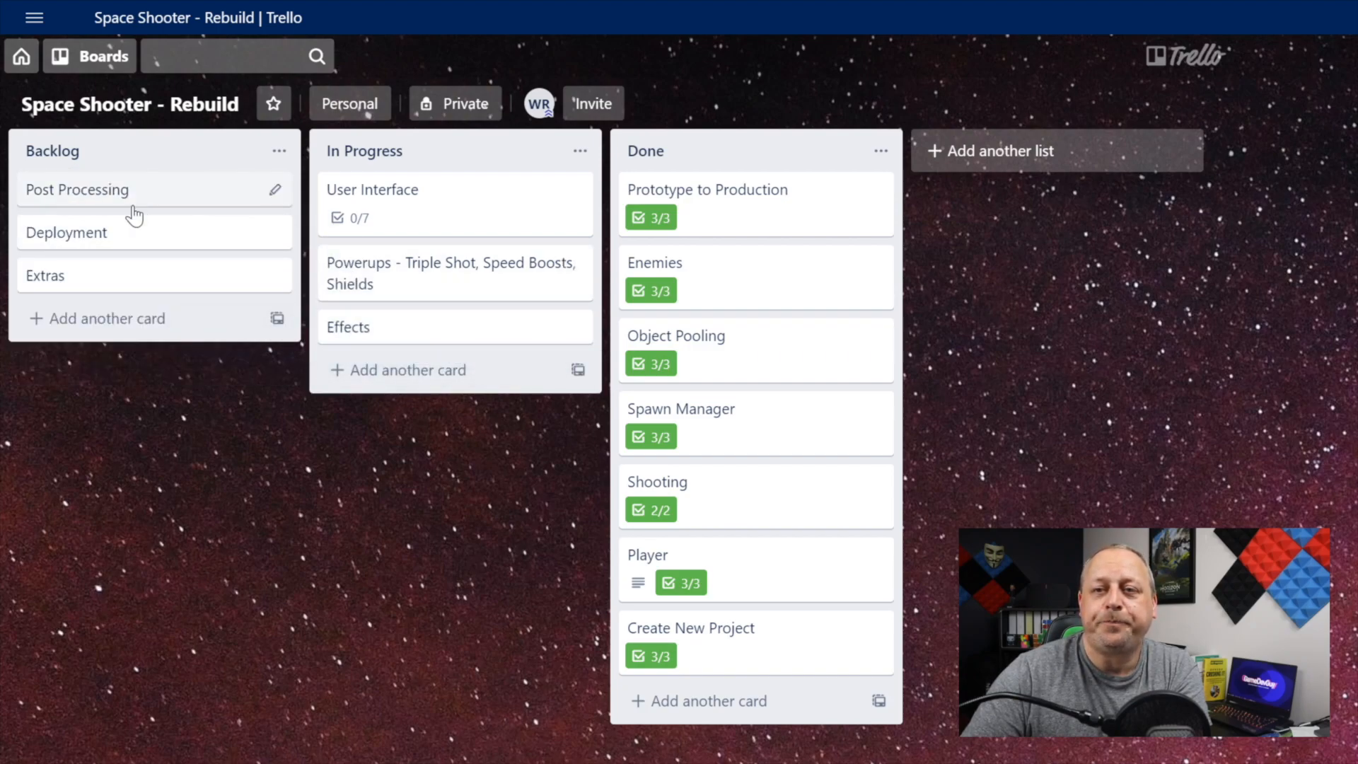
left_click_drag(144, 194, 439, 367)
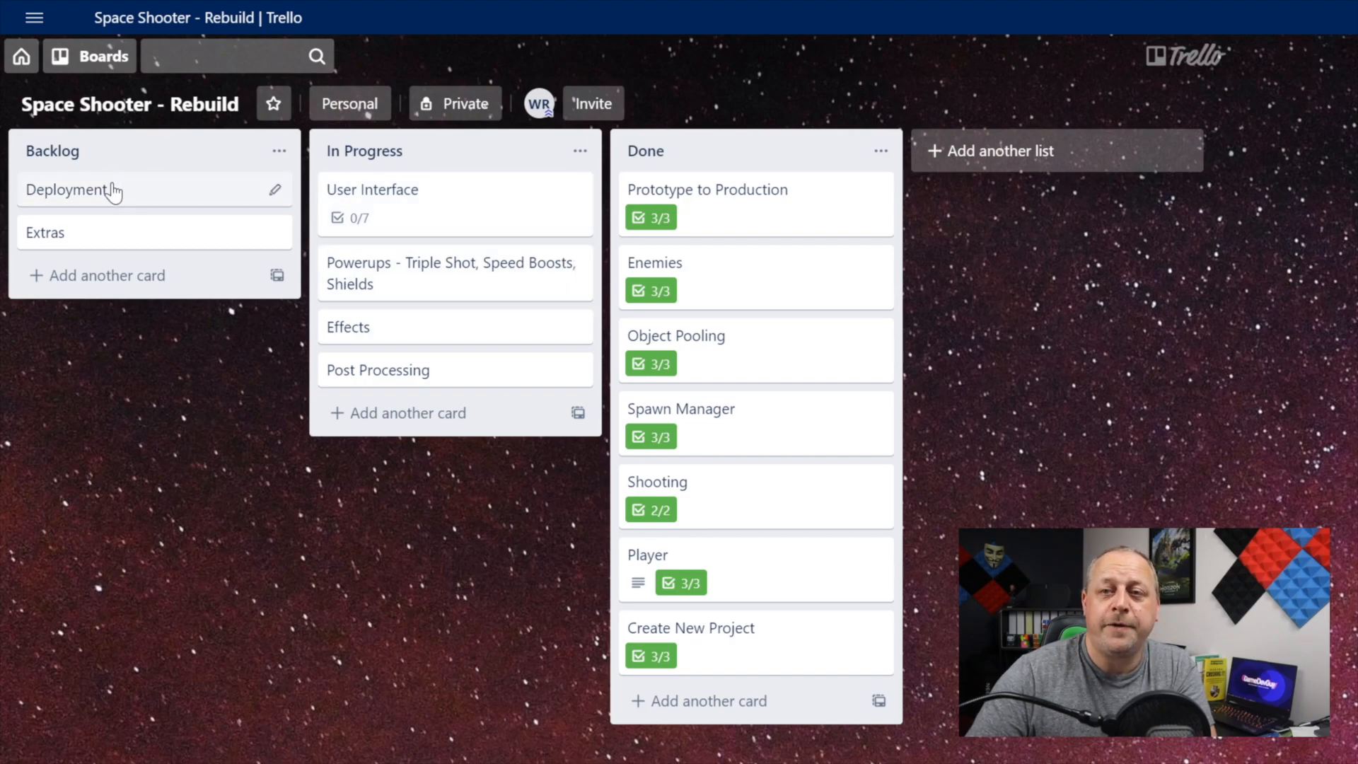
mouse_move(113, 206)
left_mouse_down()
mouse_move(312, 257)
mouse_move(433, 426)
mouse_move(136, 227)
mouse_move(121, 171)
mouse_move(123, 187)
left_mouse_up()
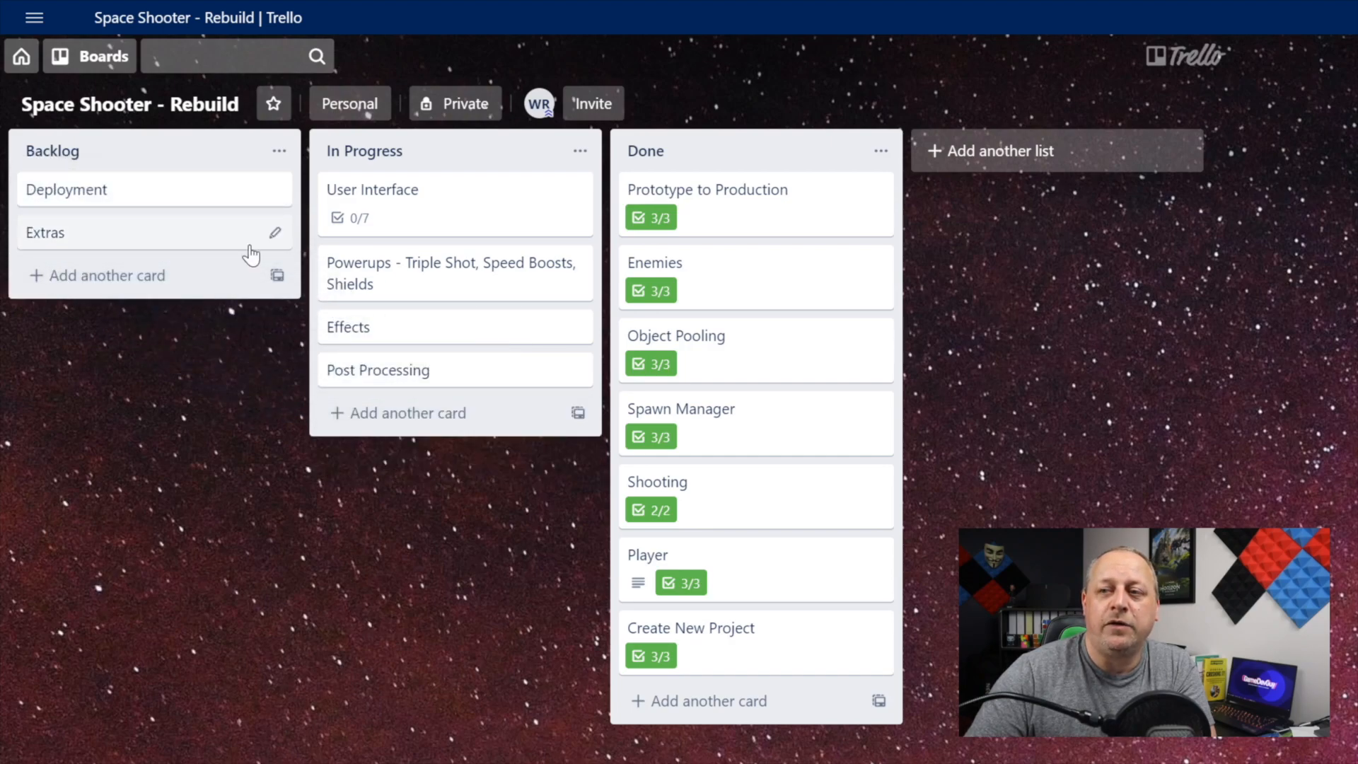